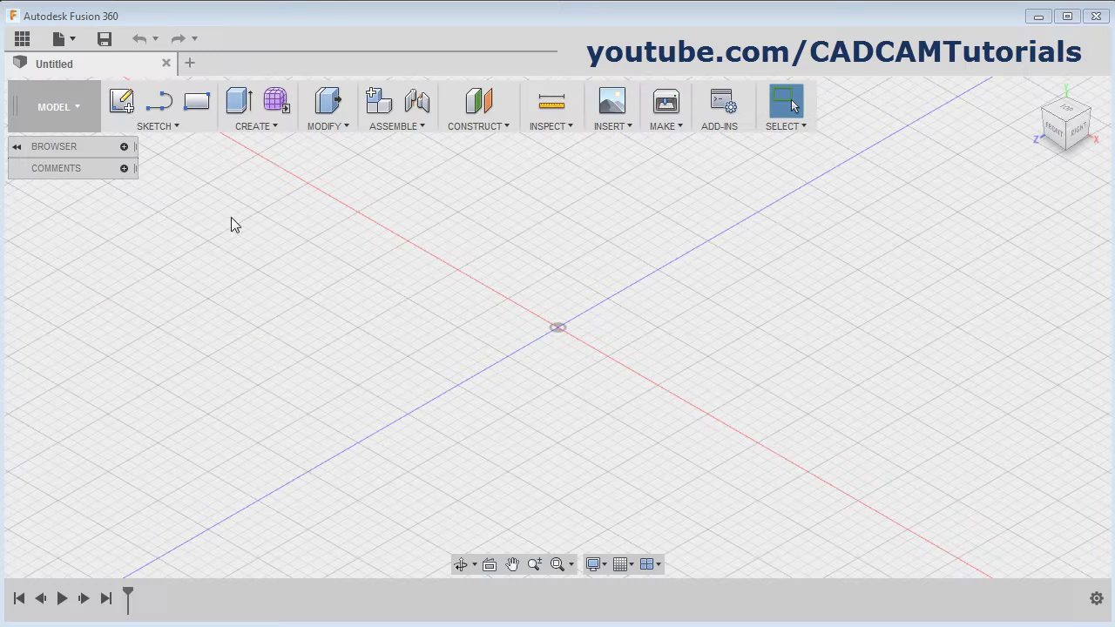
Start a new sketch on the horizontal (top) origin plane.
click(129, 108)
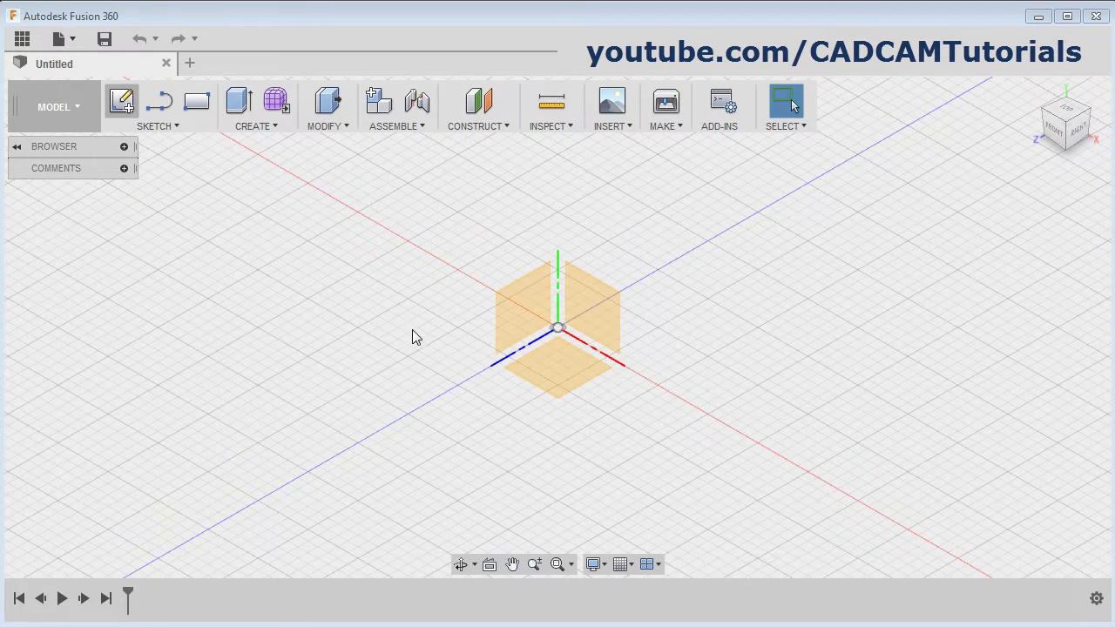
click(552, 373)
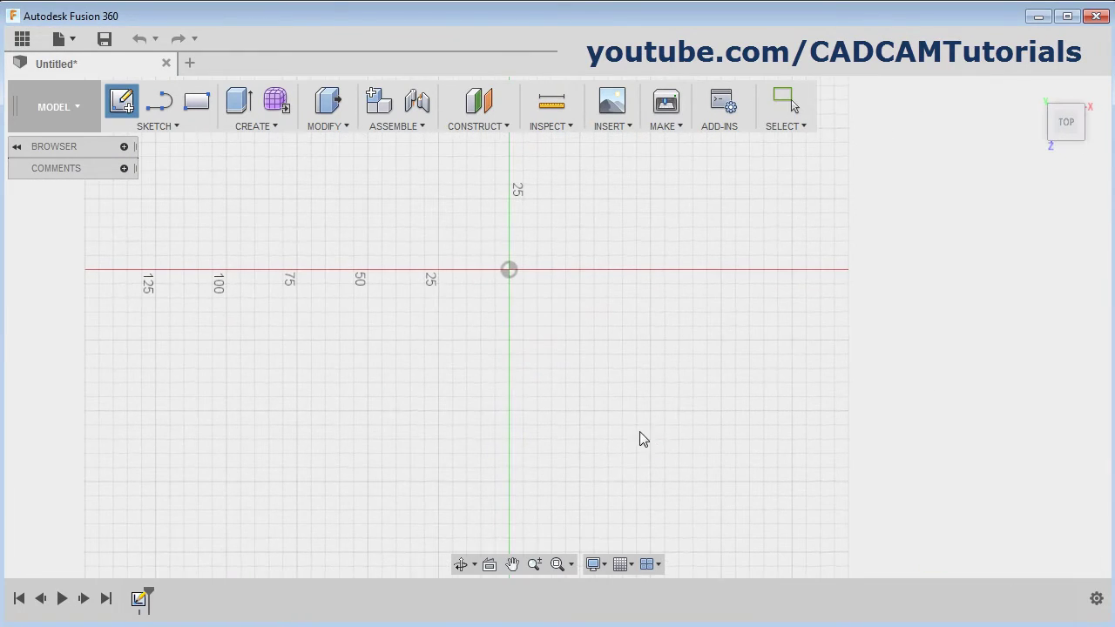
mouse_move(542, 307)
middle_down()
mouse_move(450, 393)
mouse_move(418, 465)
mouse_move(368, 507)
middle_up()
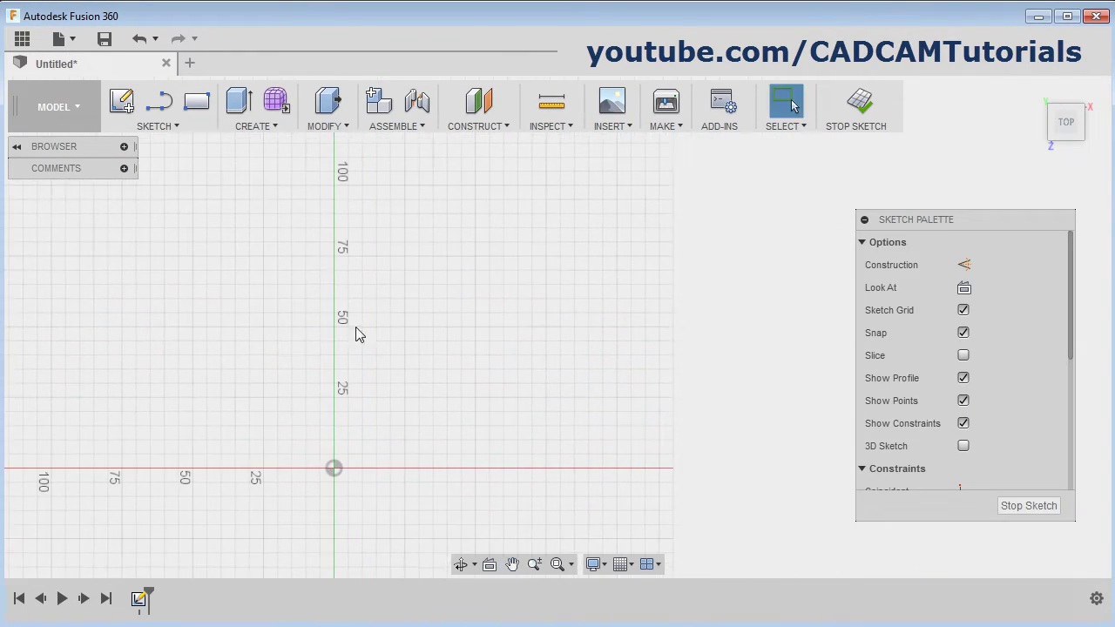
Draw a 2-point rectangle from the origin, 50 mm high and 120 mm wide.
click(174, 128)
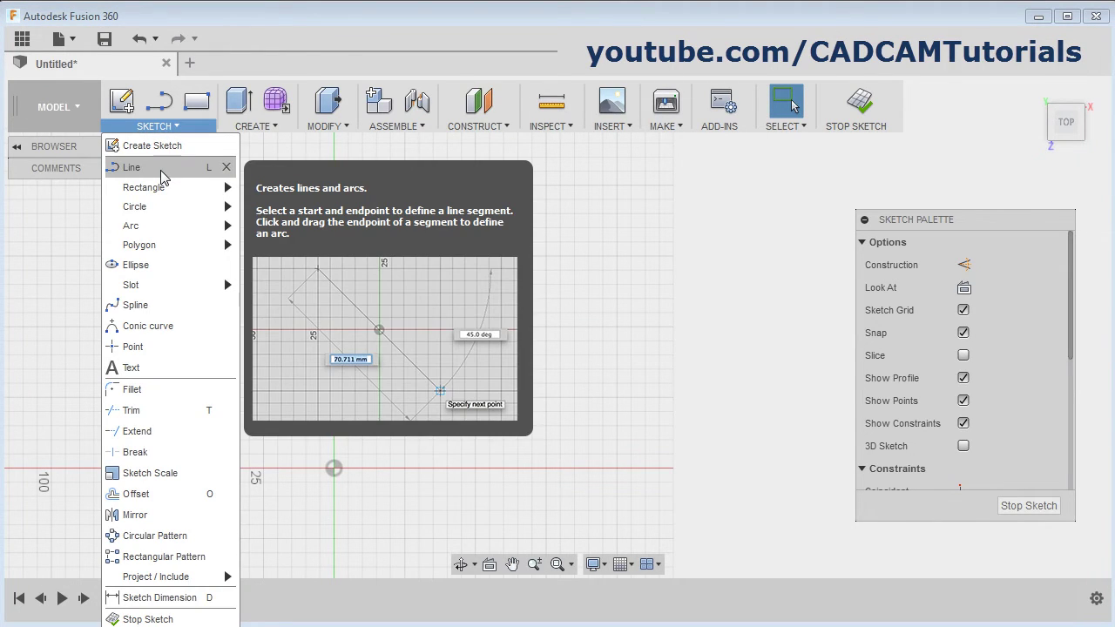
mouse_move(155, 193)
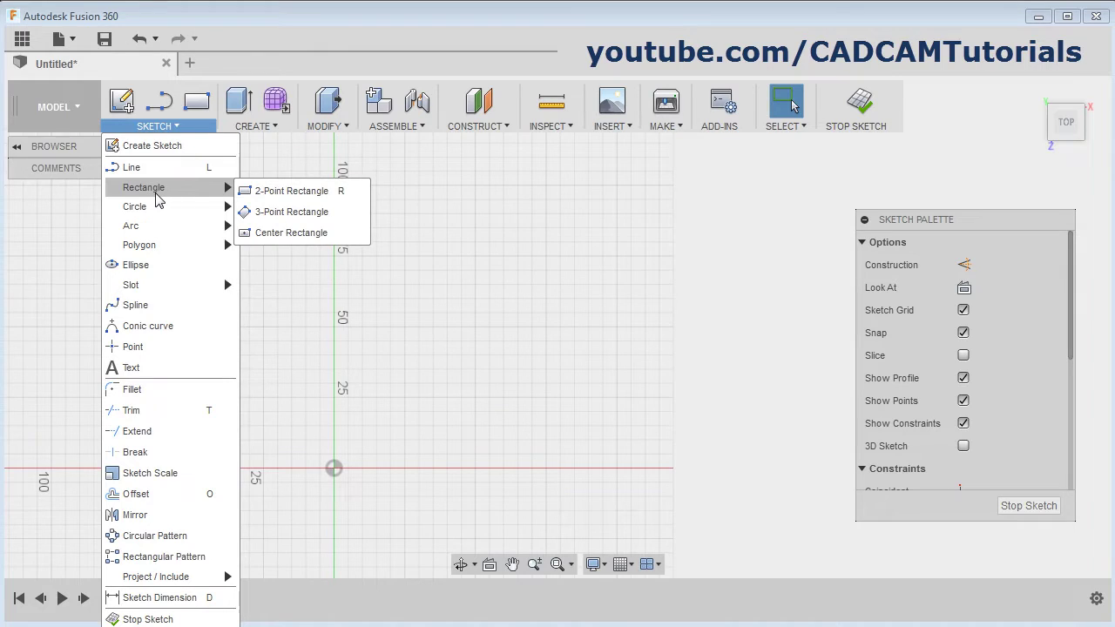
click(269, 190)
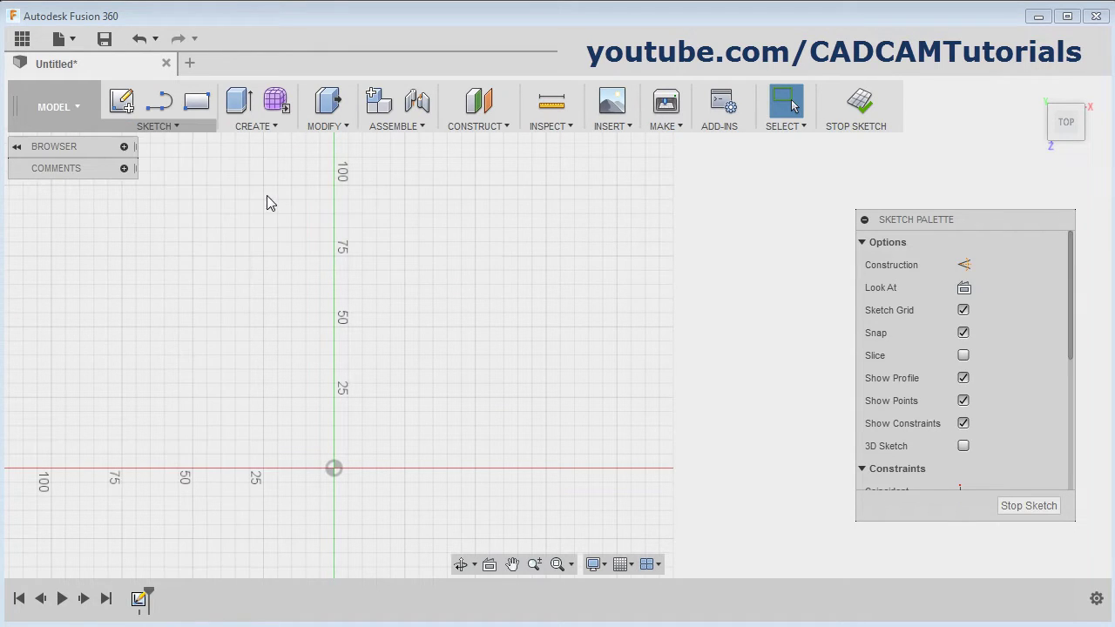
click(332, 470)
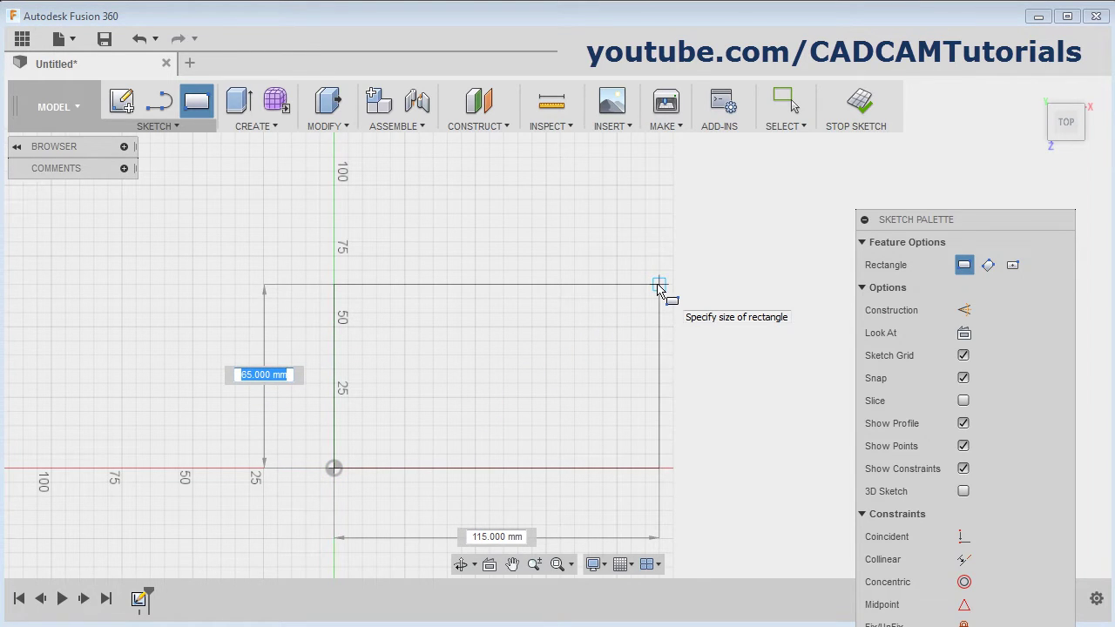
text(50)
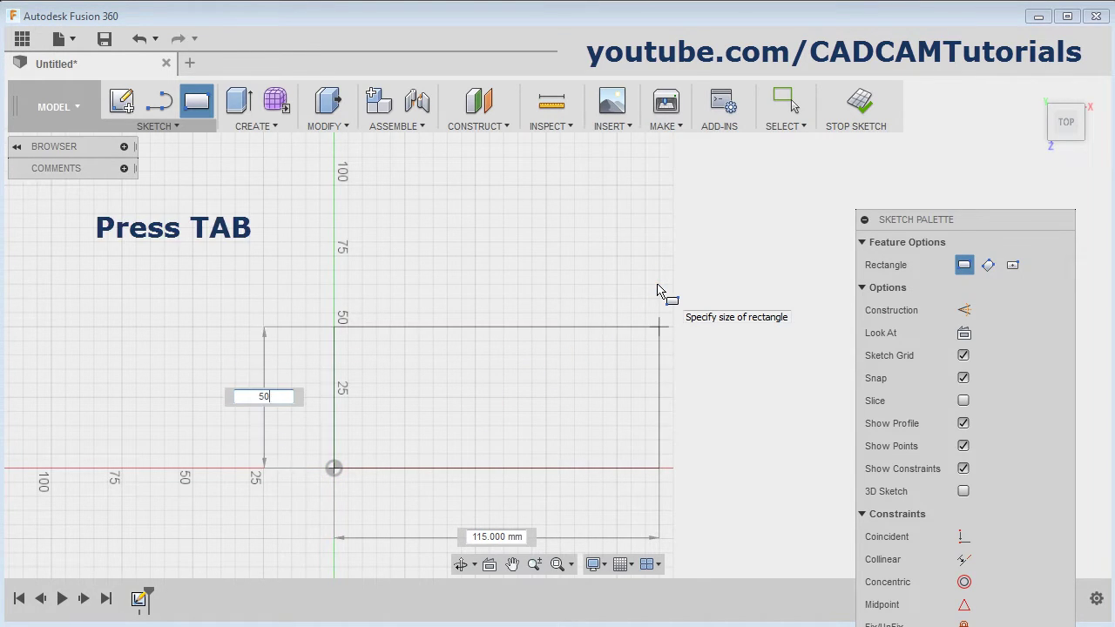
key(Tab)
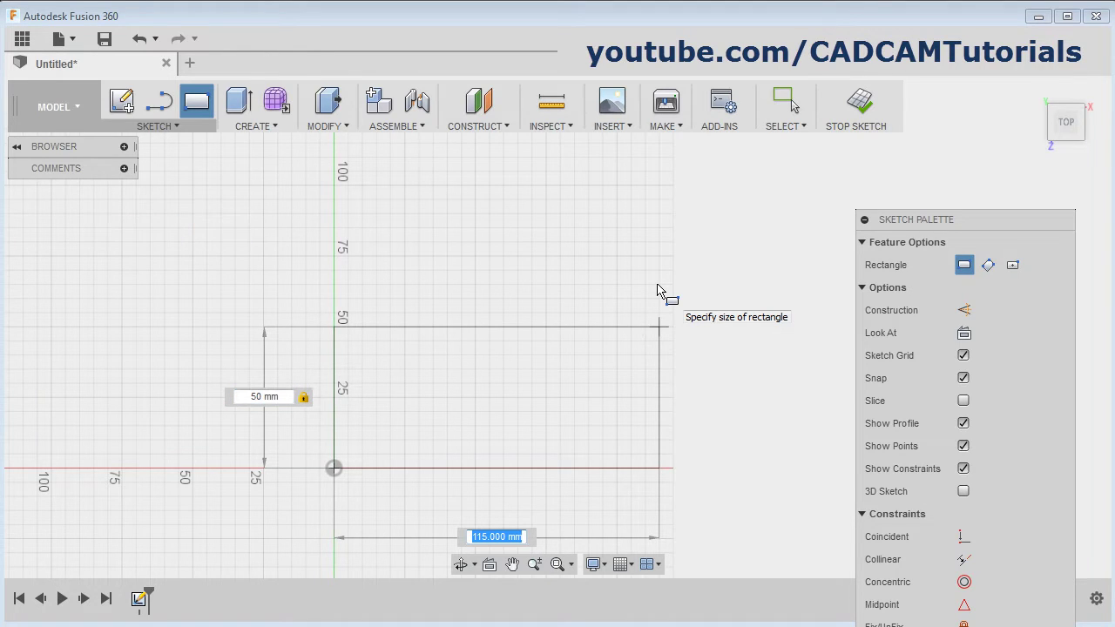
text(120)
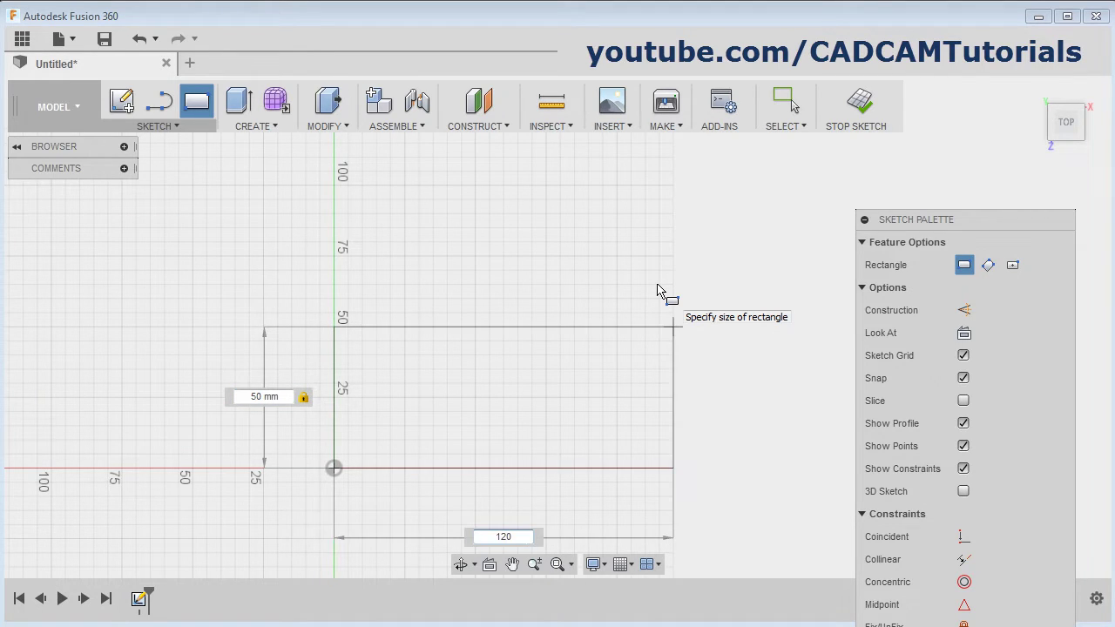
key(Return)
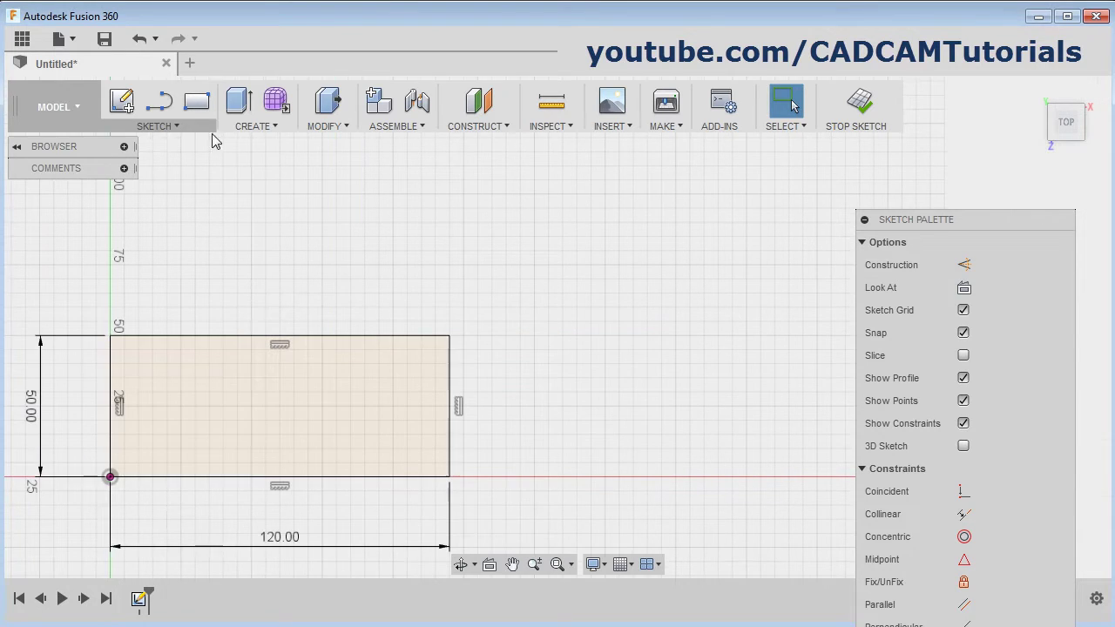
Draw a tilted 3-point rectangle, 100 mm by 60 mm, starting at the upper-right corner of the 120 mm wide rectangle.
click(157, 126)
mouse_move(174, 189)
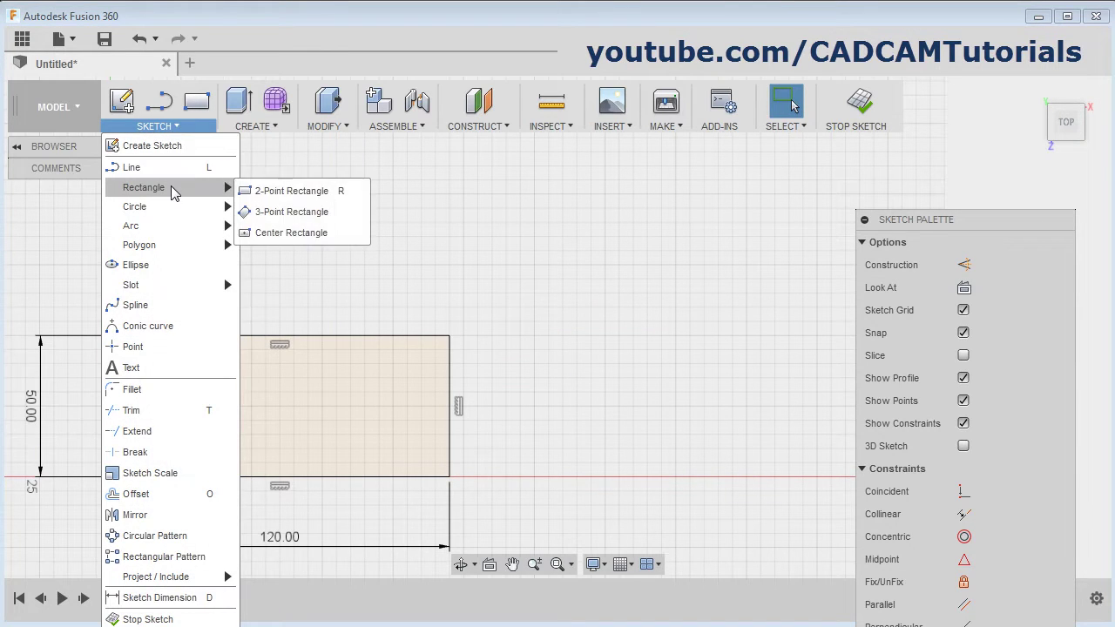
click(292, 214)
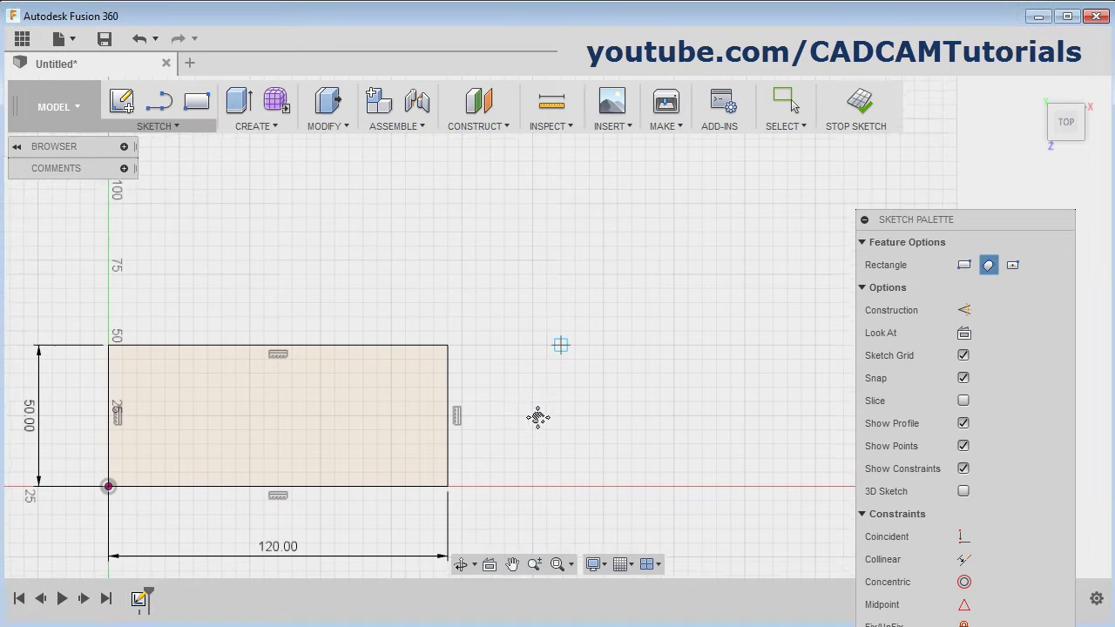
click(418, 446)
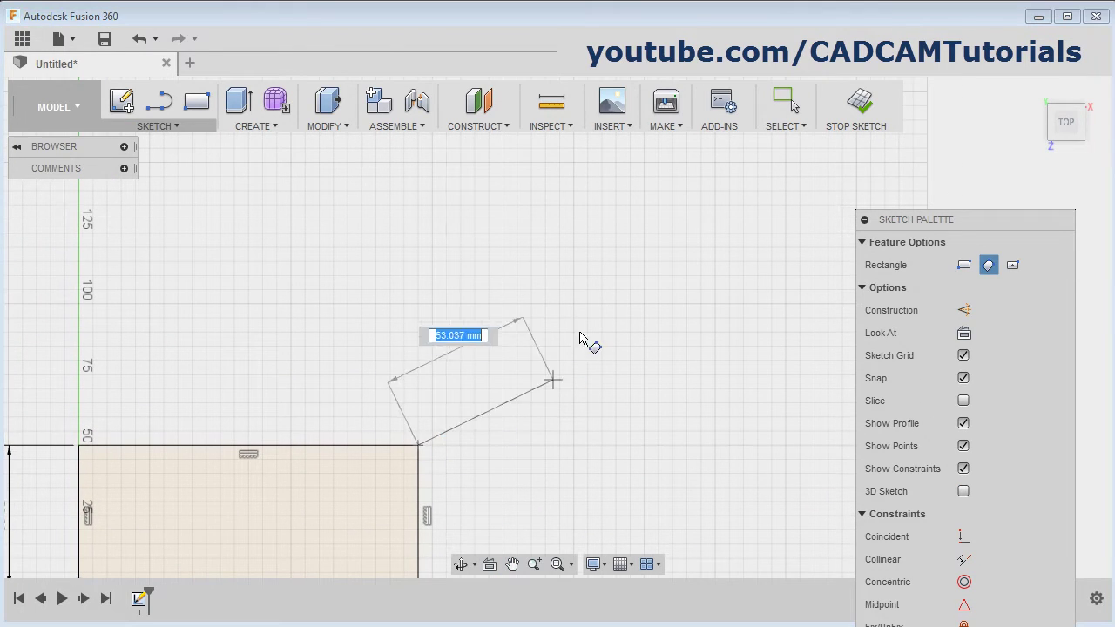
text(1)
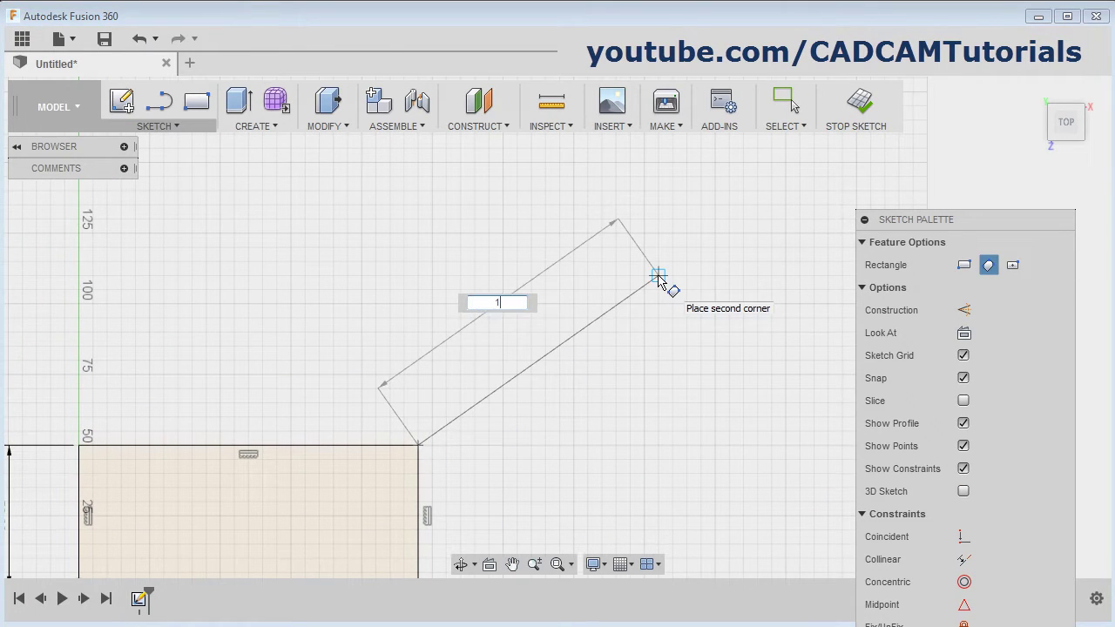
text(00)
key(Tab)
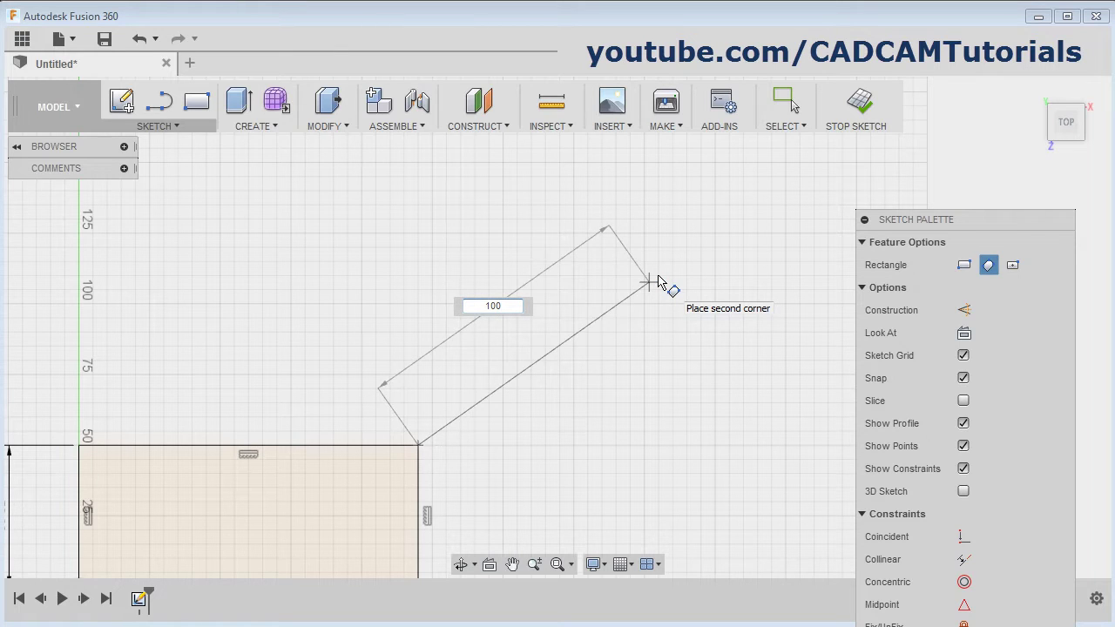
click(658, 279)
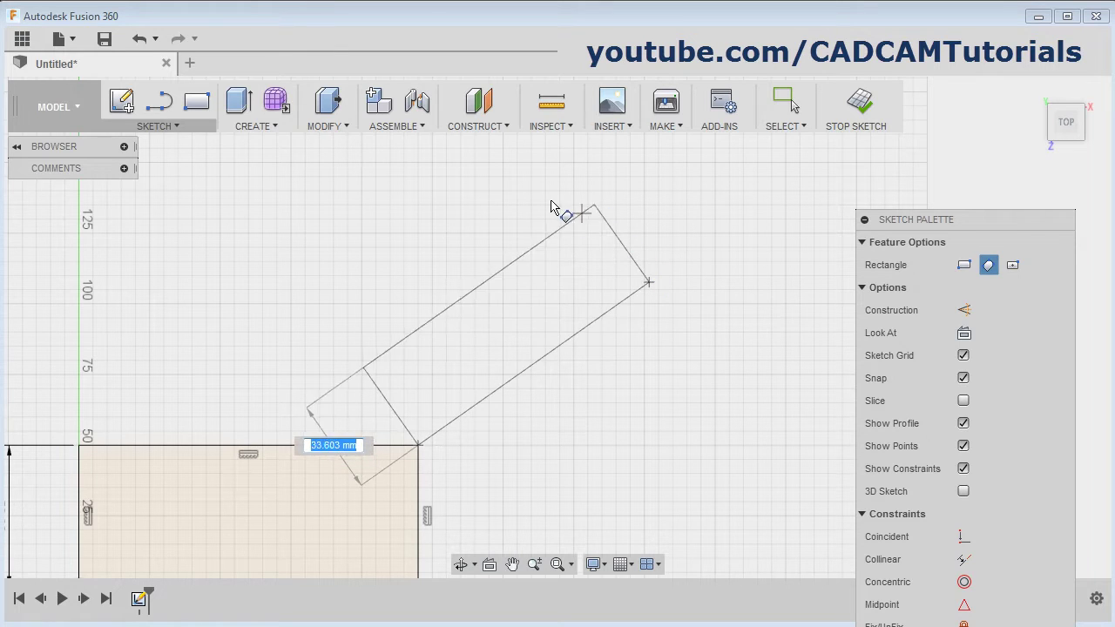
text(60)
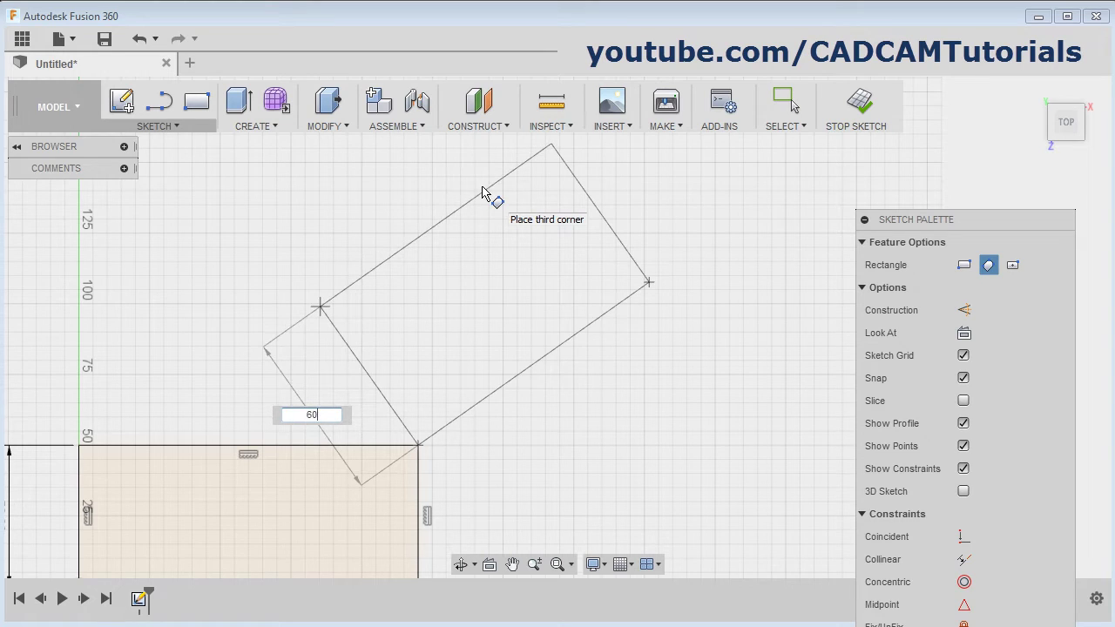
key(Tab)
click(485, 193)
key(Escape)
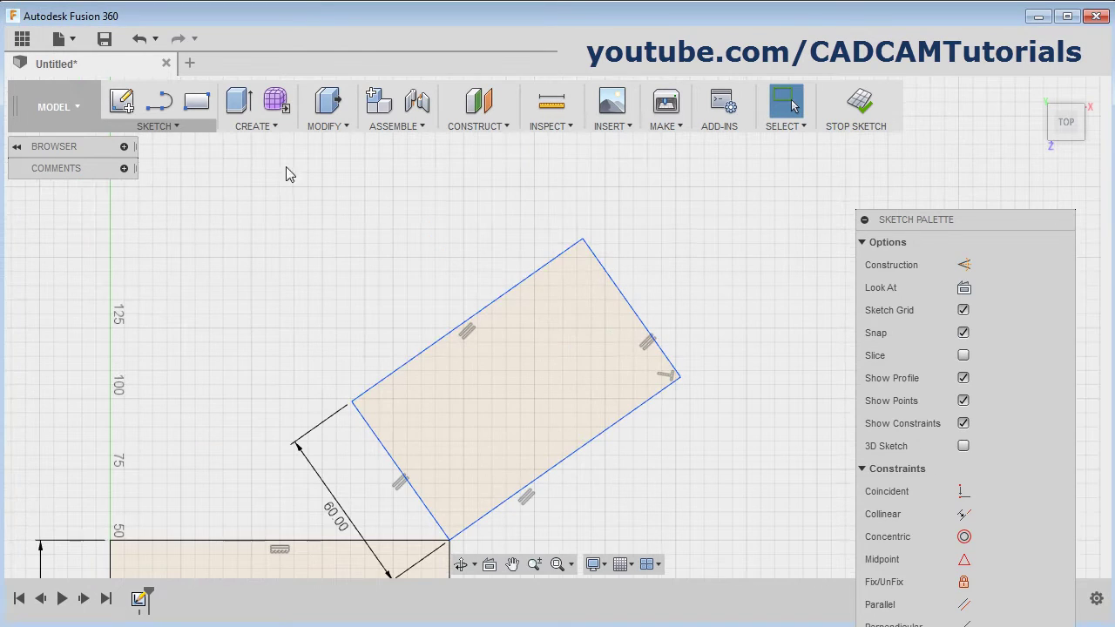
Draw a center rectangle 40 mm high and 100 mm wide in the empty area to the right of the tilted rectangle.
click(178, 129)
mouse_move(174, 190)
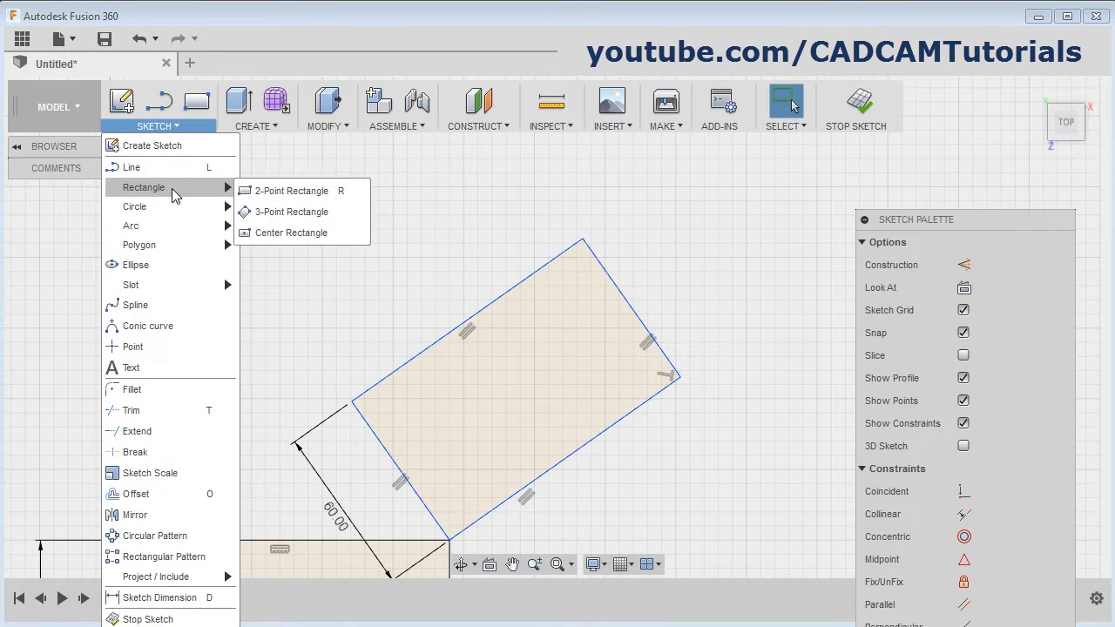
click(259, 234)
middle_drag(604, 403, 82, 277)
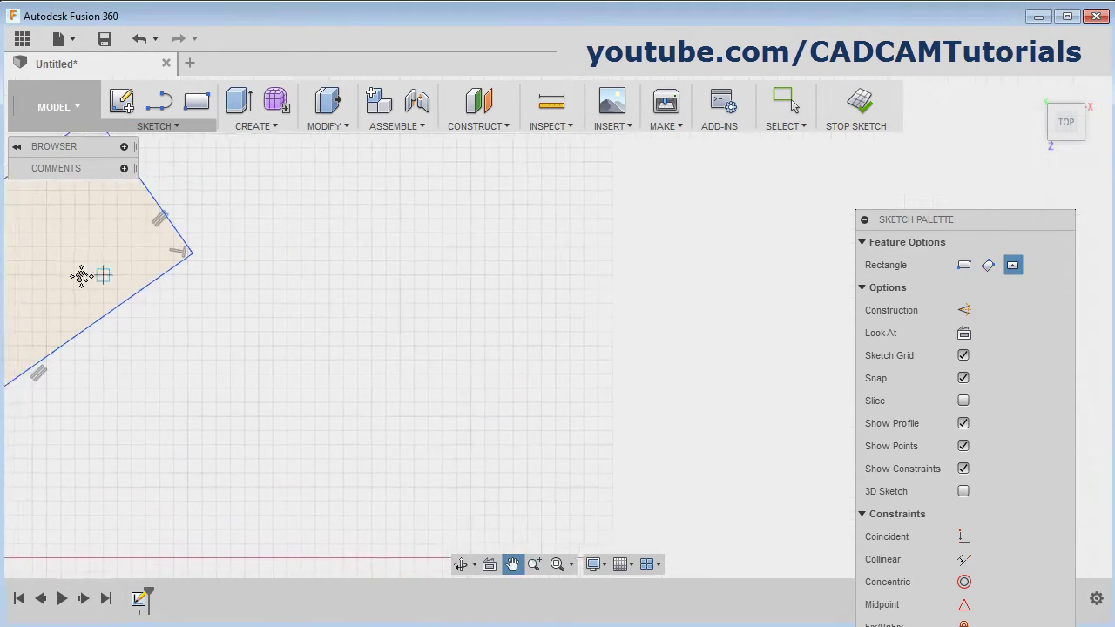
click(479, 387)
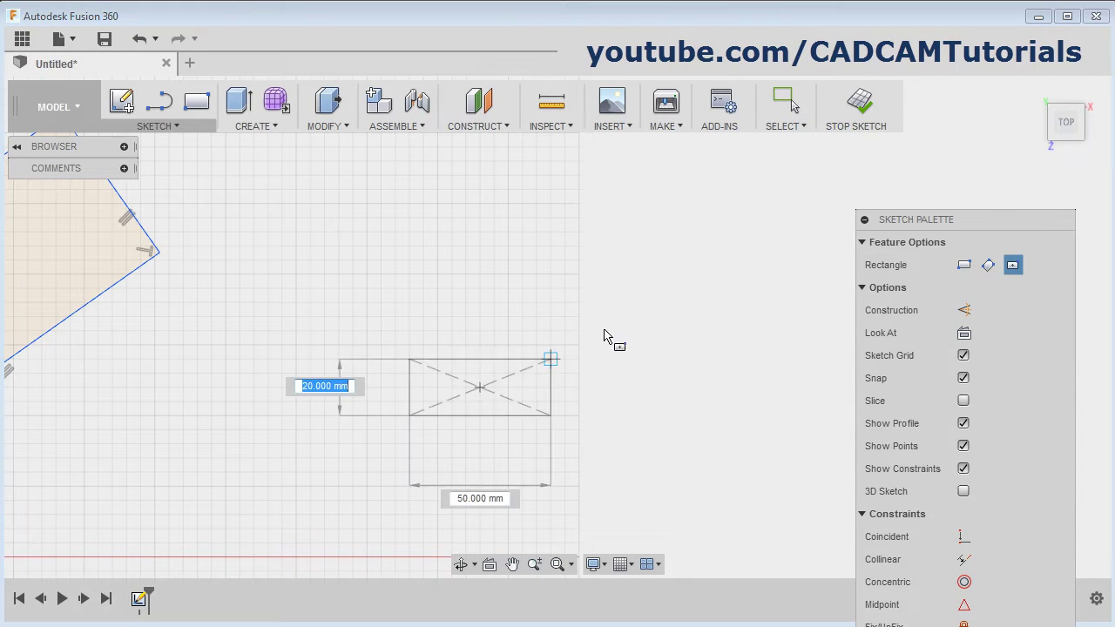
middle_drag(615, 331, 597, 264)
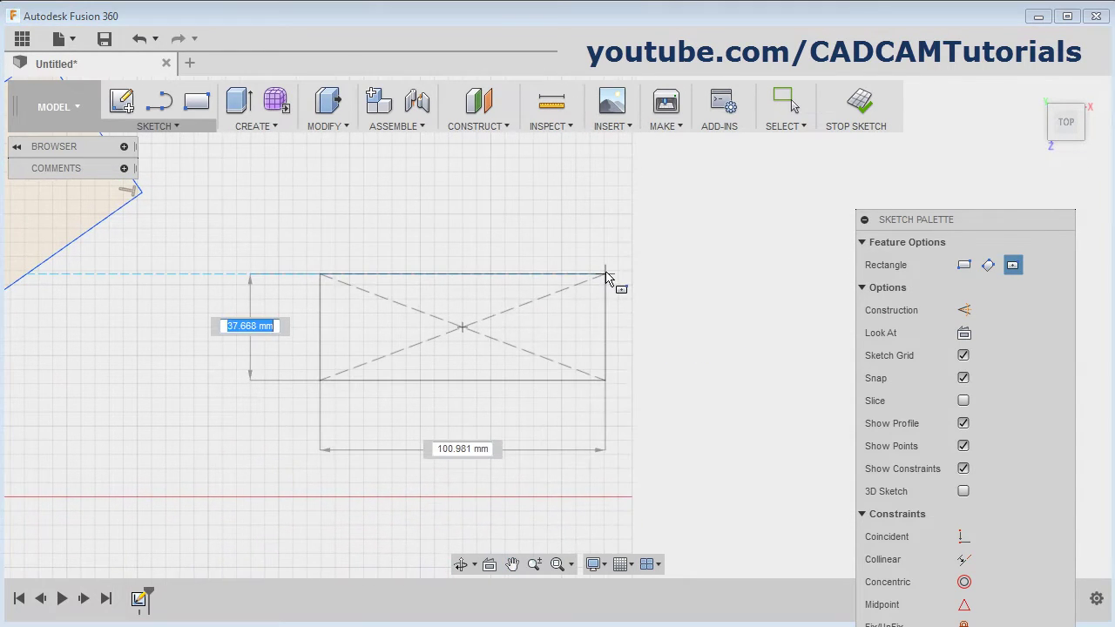
text(40)
key(Tab)
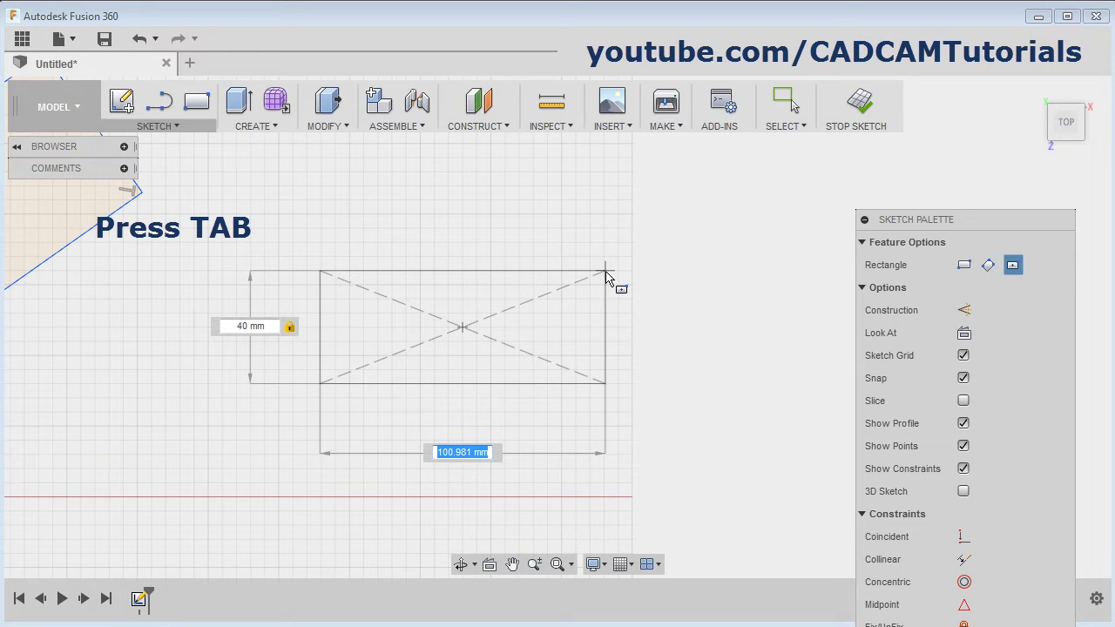
text(100)
key(Return)
middle_drag(610, 281, 784, 308)
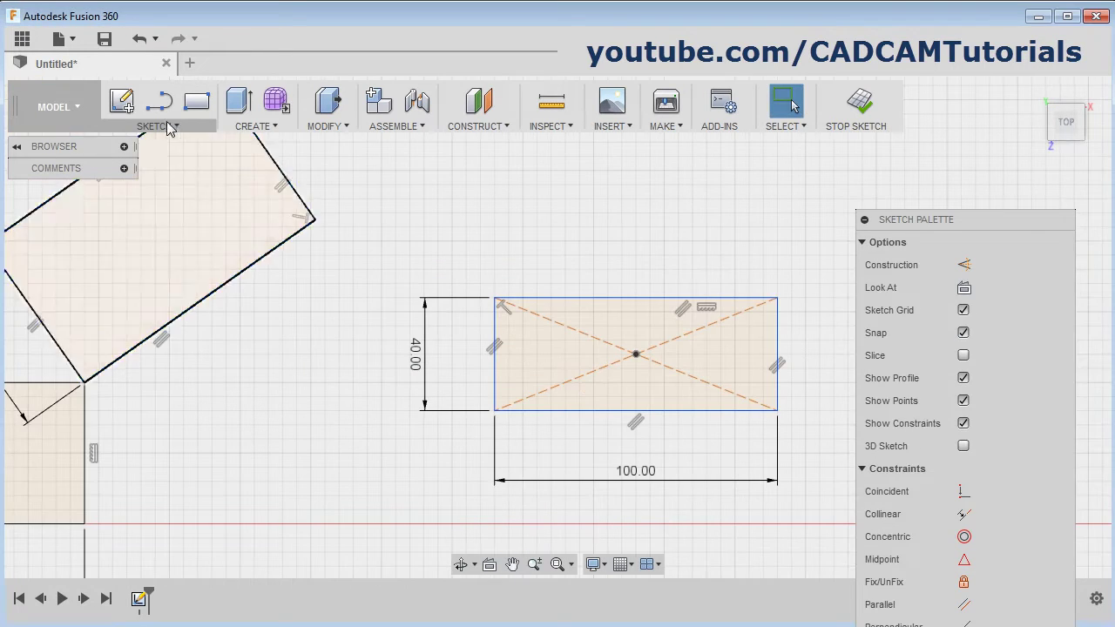
Draw a 2-point circle inside the center rectangle, spanning the midpoints of its upper and lower edges.
click(171, 127)
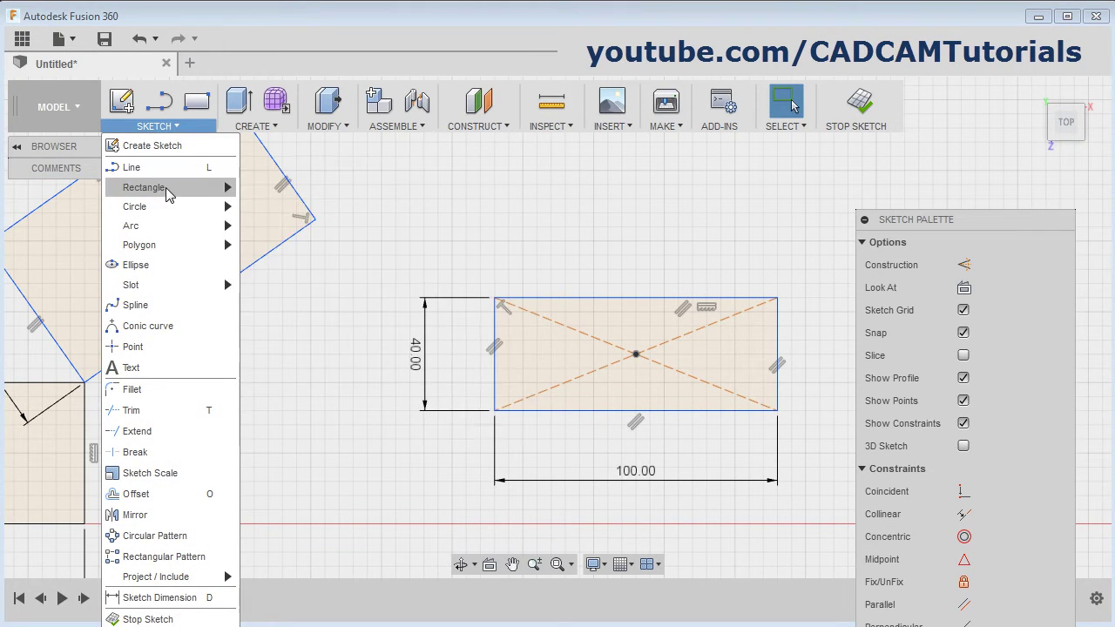
mouse_move(165, 209)
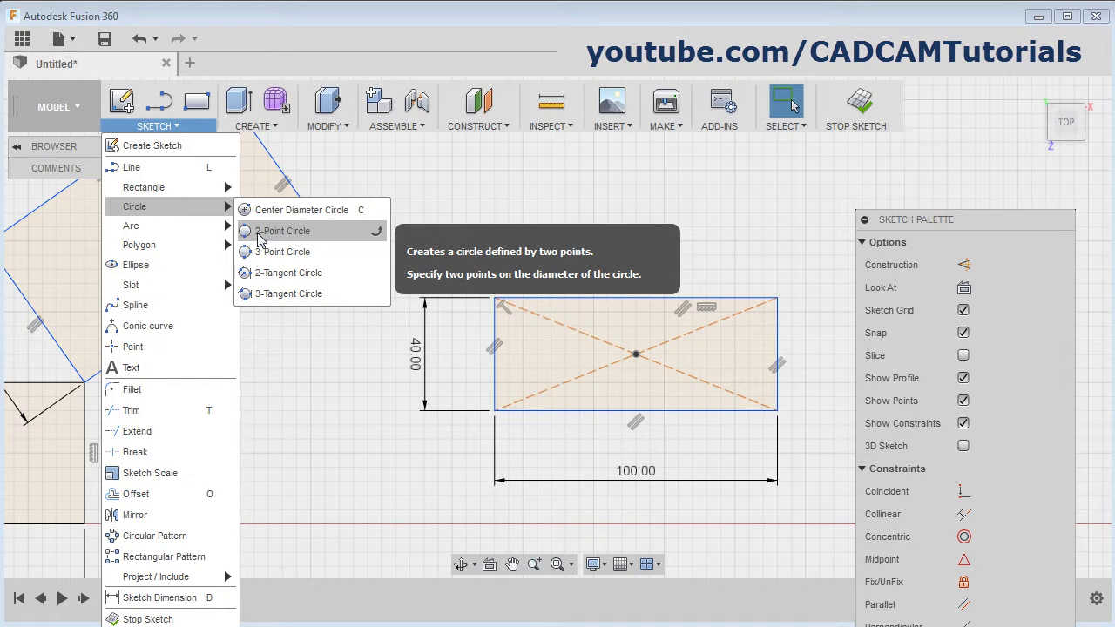
click(279, 231)
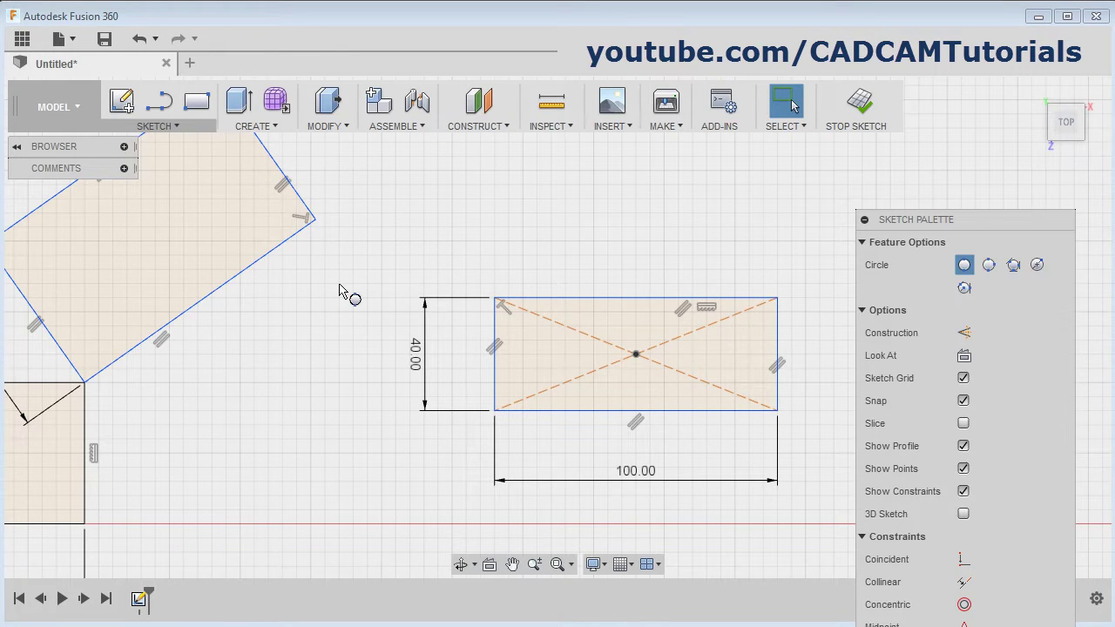
click(636, 297)
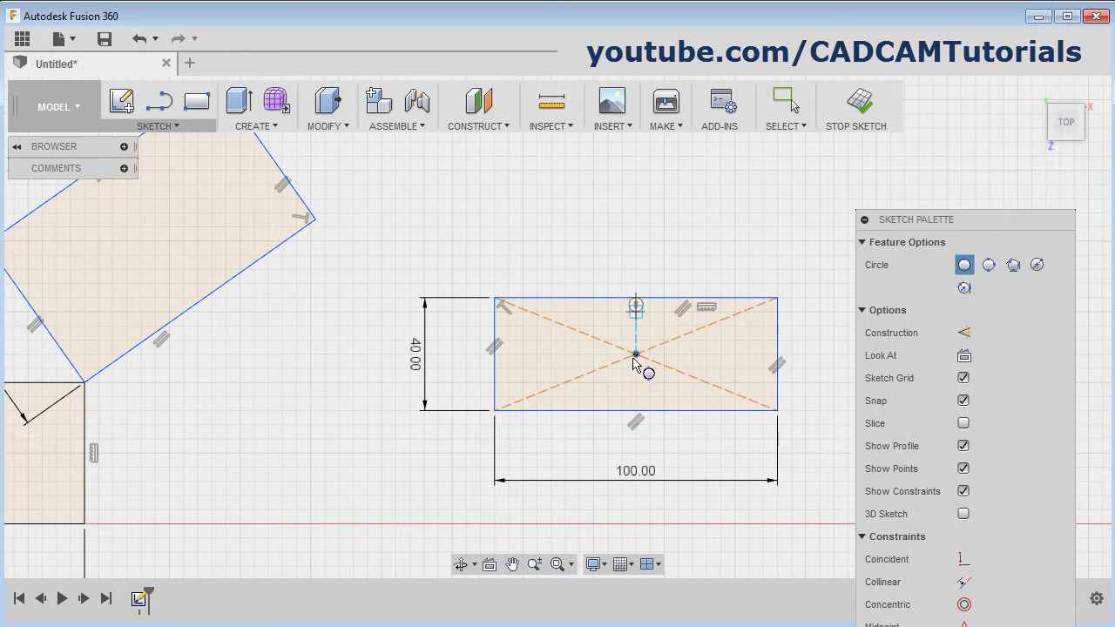
click(637, 410)
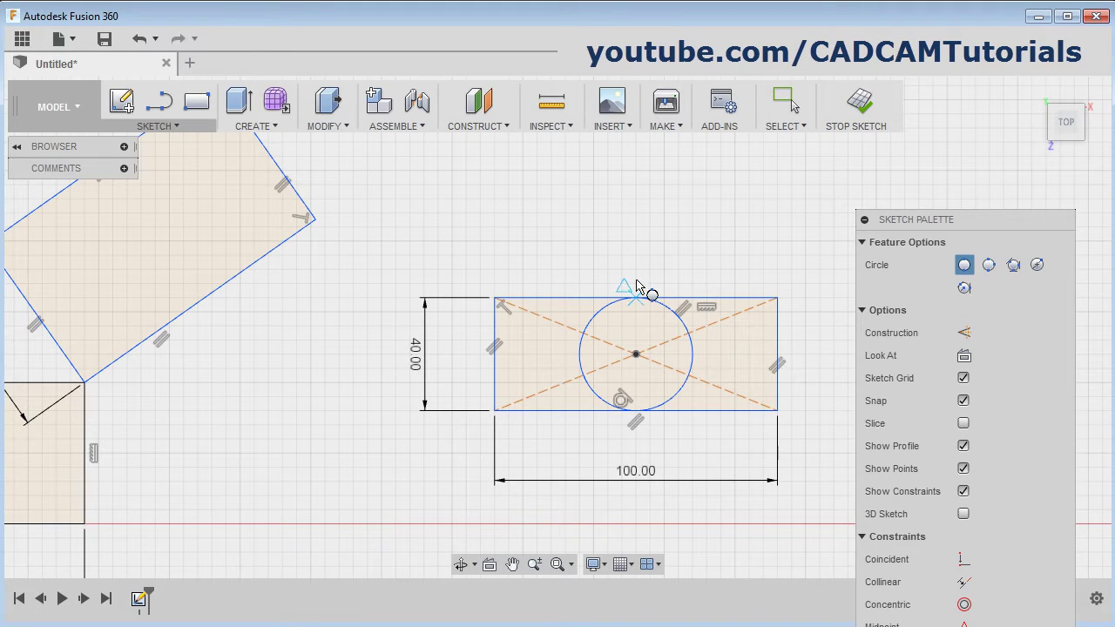
Draw a 3-point circle through the left, top and right corners of the tilted rectangle.
click(163, 127)
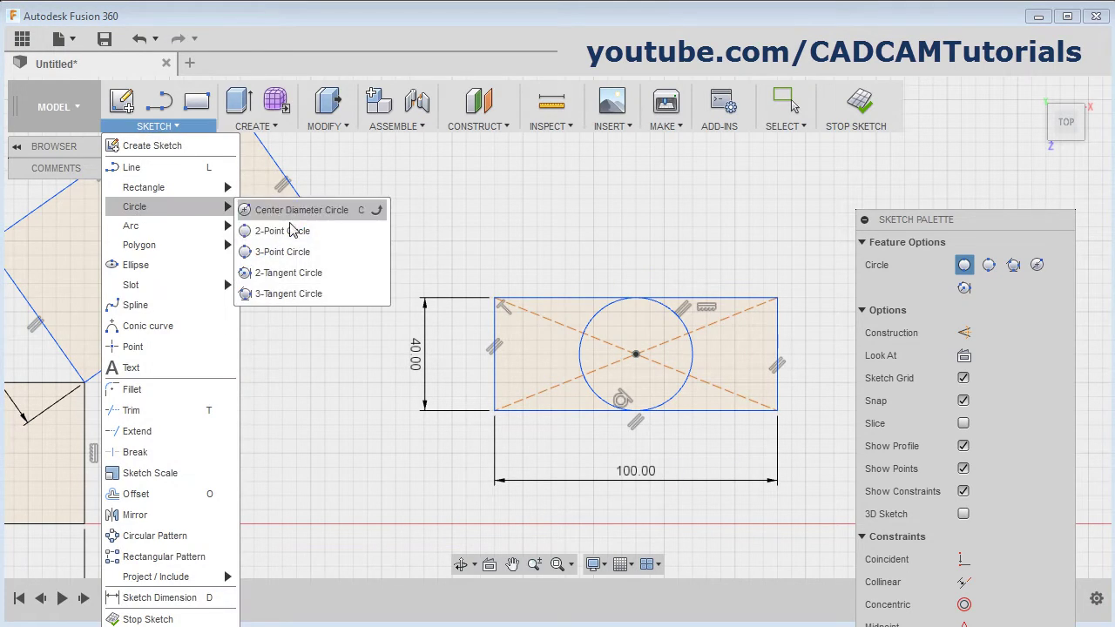
click(272, 263)
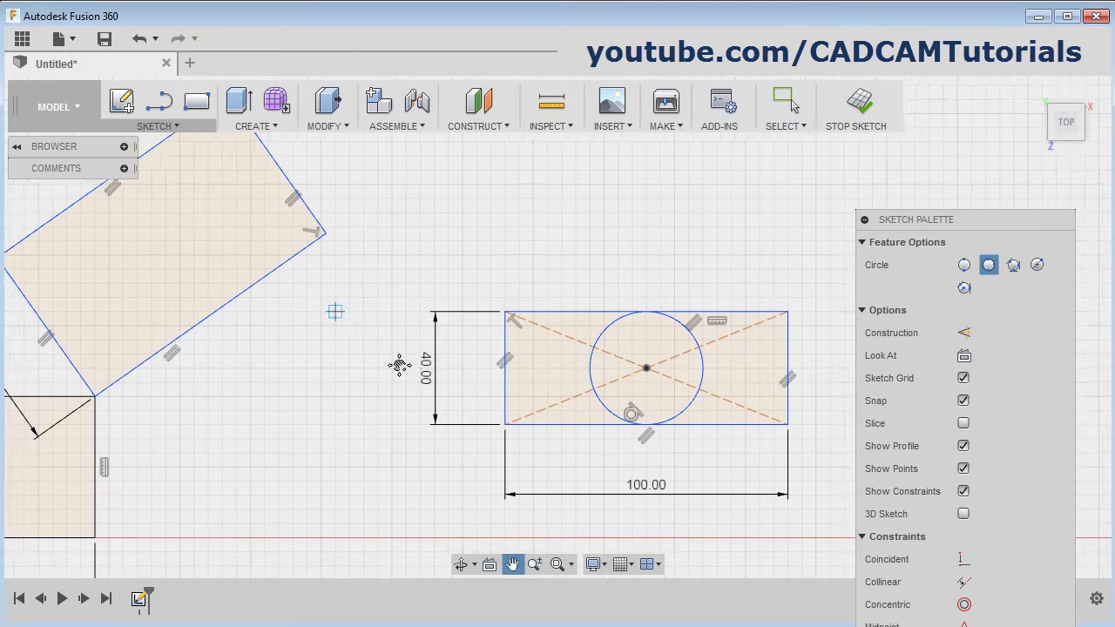
middle_drag(396, 363, 512, 387)
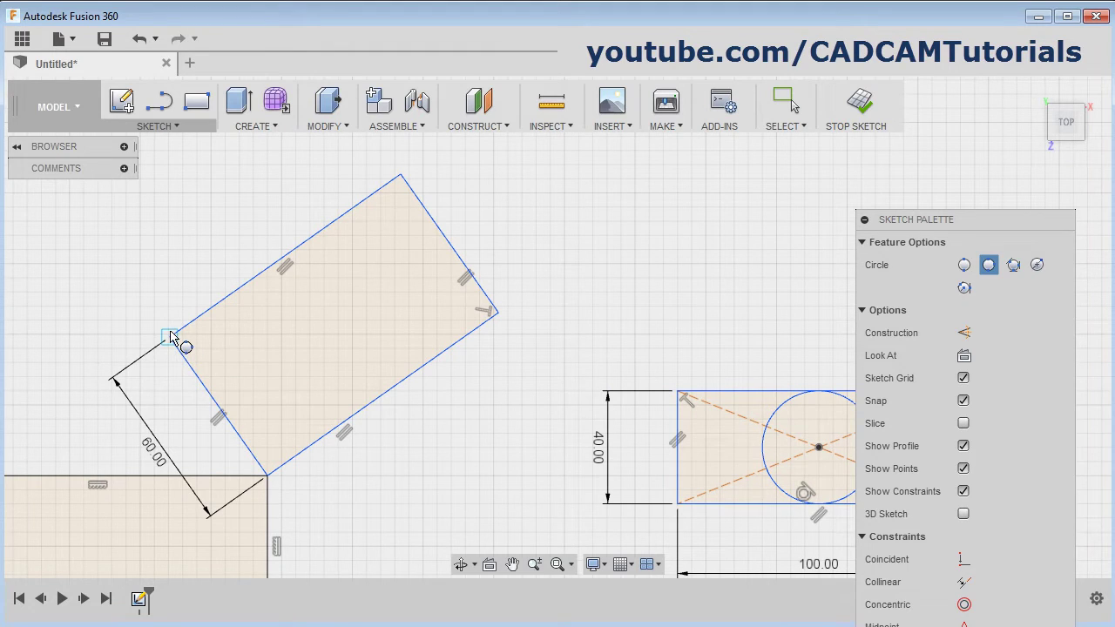
click(170, 337)
click(401, 175)
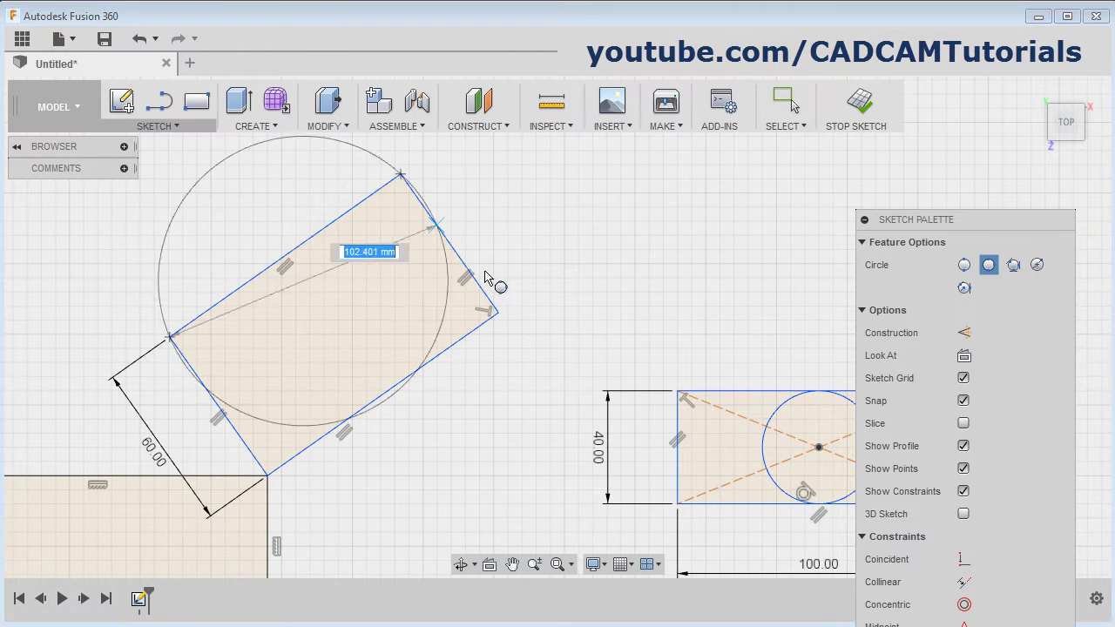
click(501, 318)
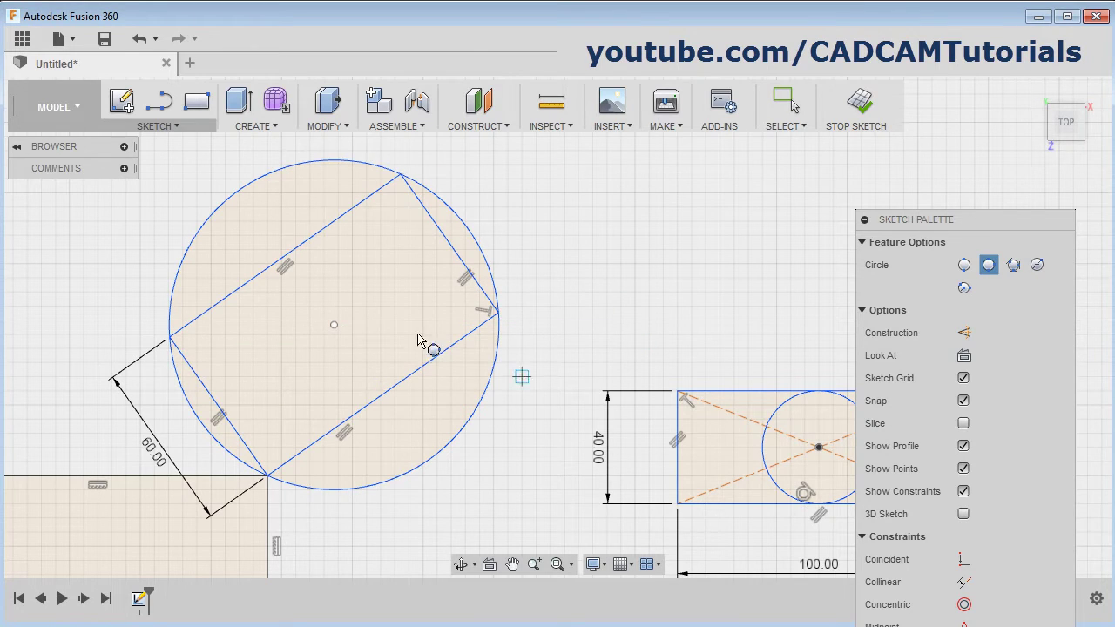
Draw a 2-tangent circle with a 25 mm radius inside the tilted rectangle, tangent to its upper-right and lower-right edges.
click(178, 126)
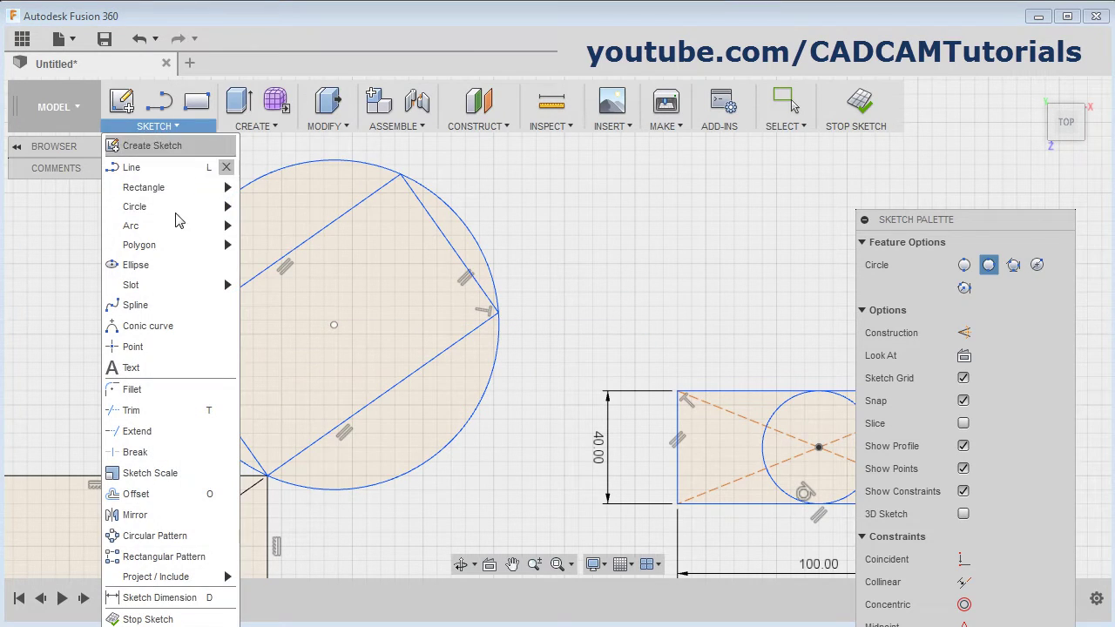
mouse_move(178, 212)
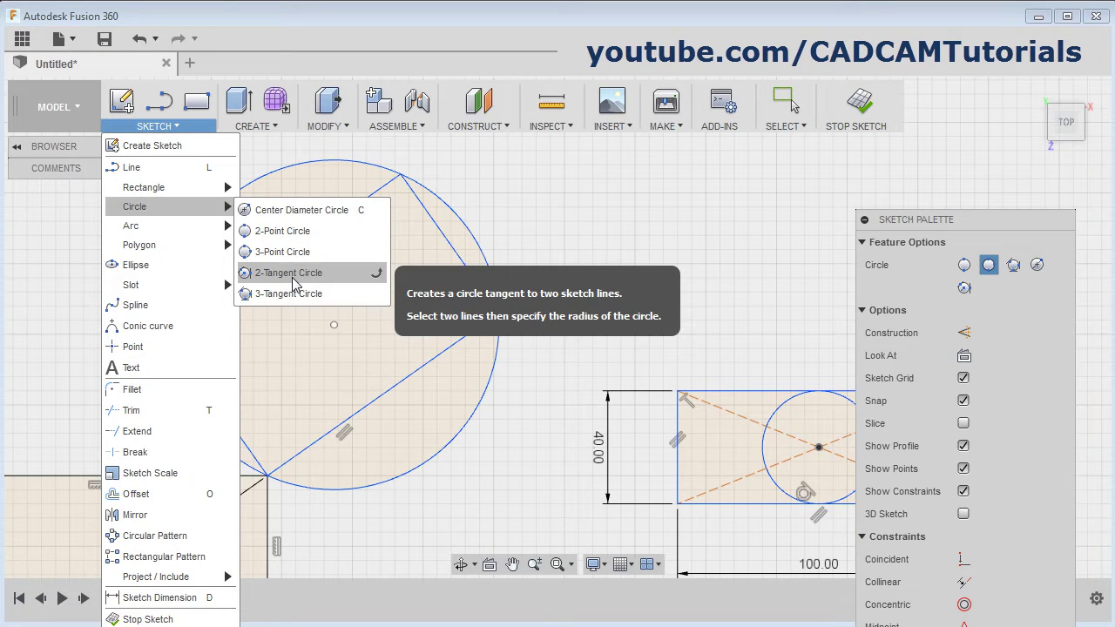
click(294, 285)
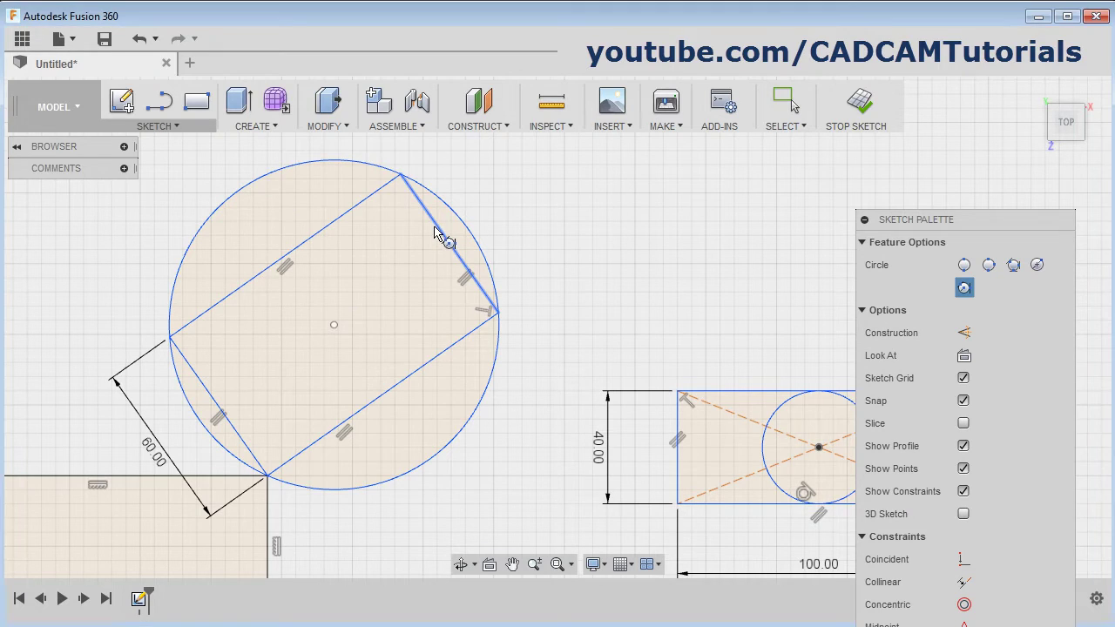
click(435, 234)
click(400, 388)
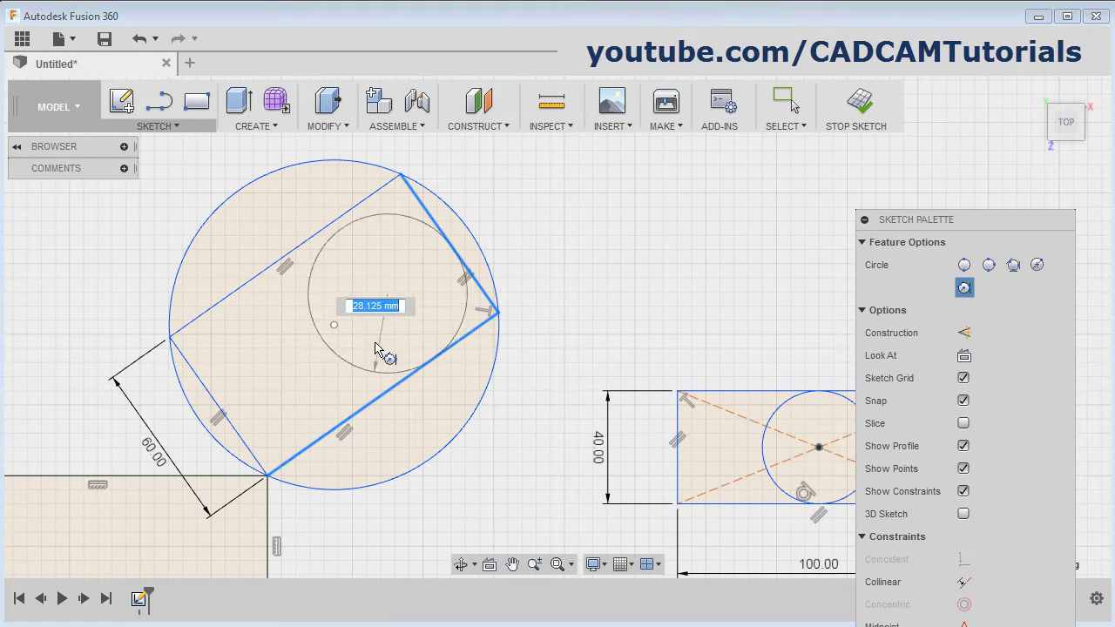
text(25)
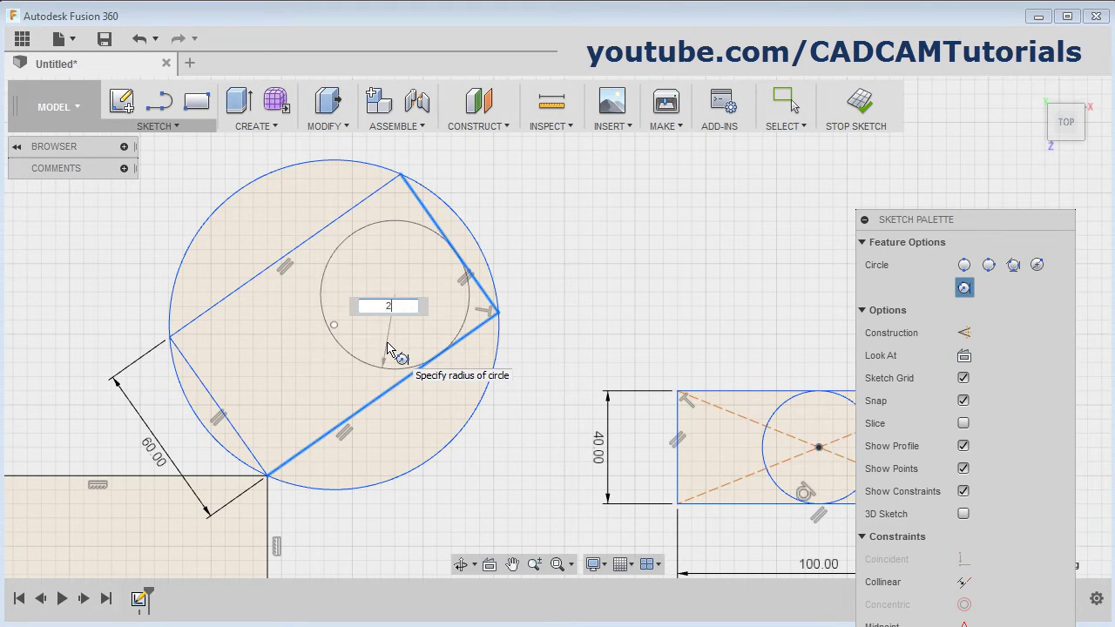
key(Return)
key(Escape)
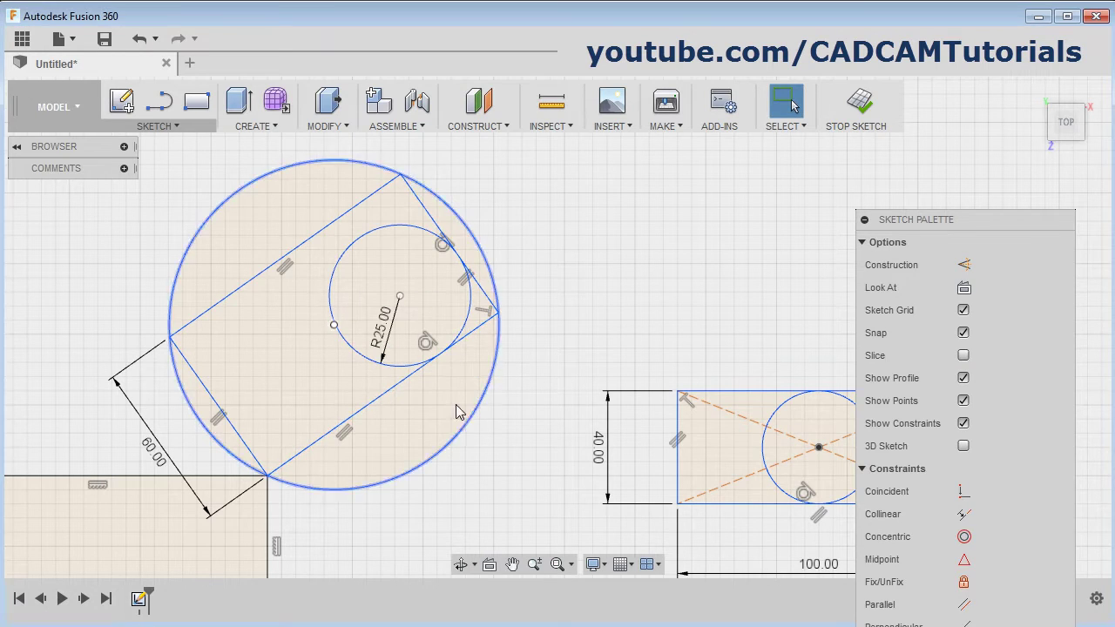
Draw a 3-tangent circle inside the 120 mm wide rectangle, tangent to its lower, left and upper edges.
click(153, 128)
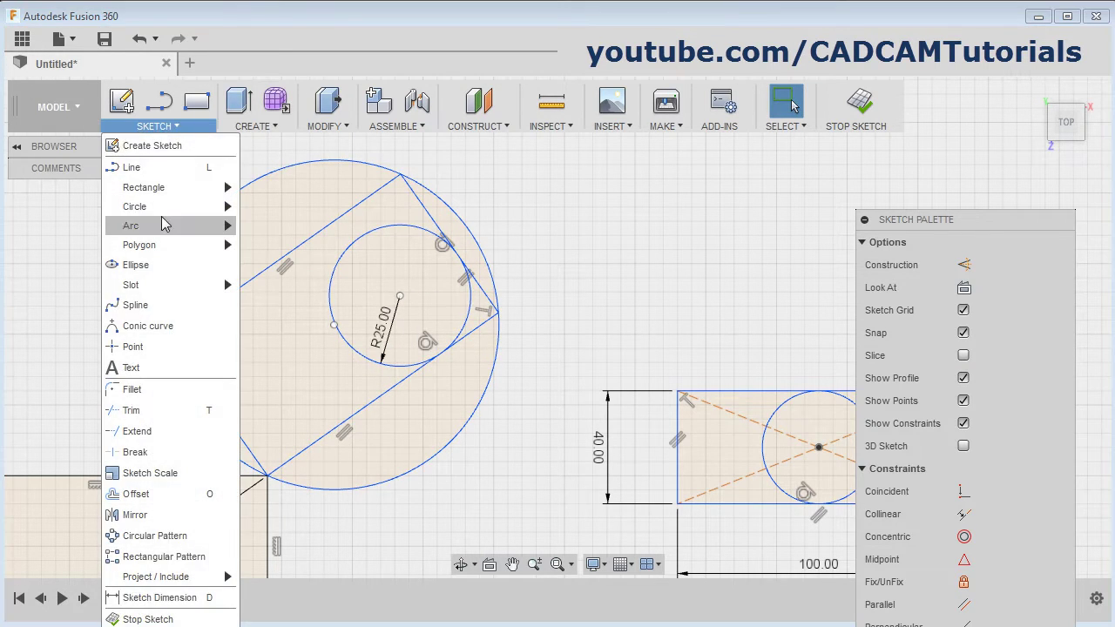
mouse_move(165, 207)
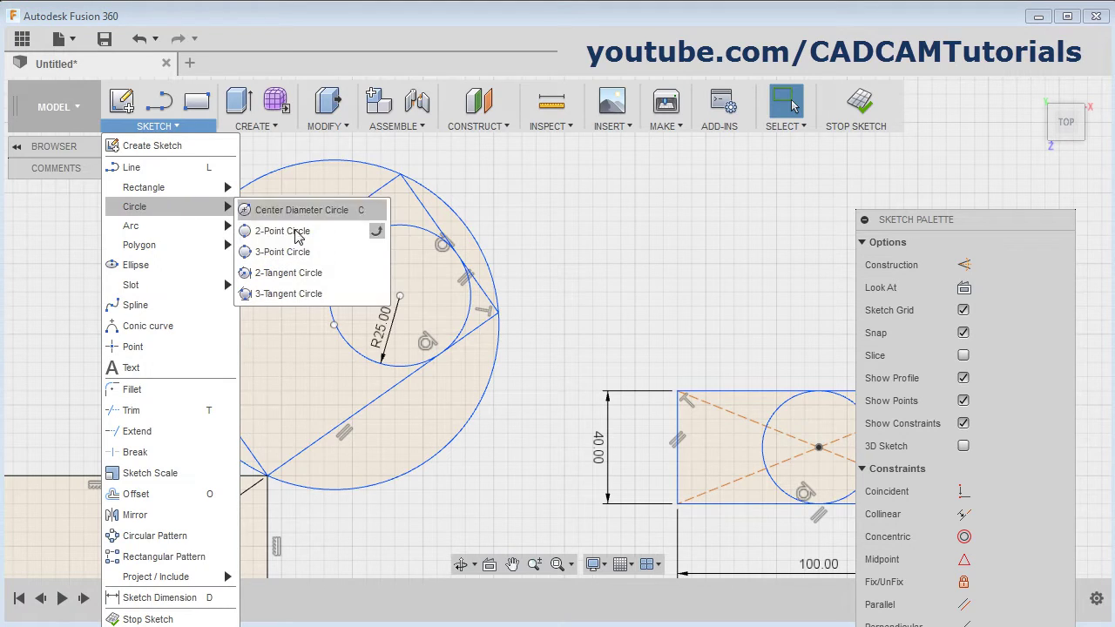
click(312, 294)
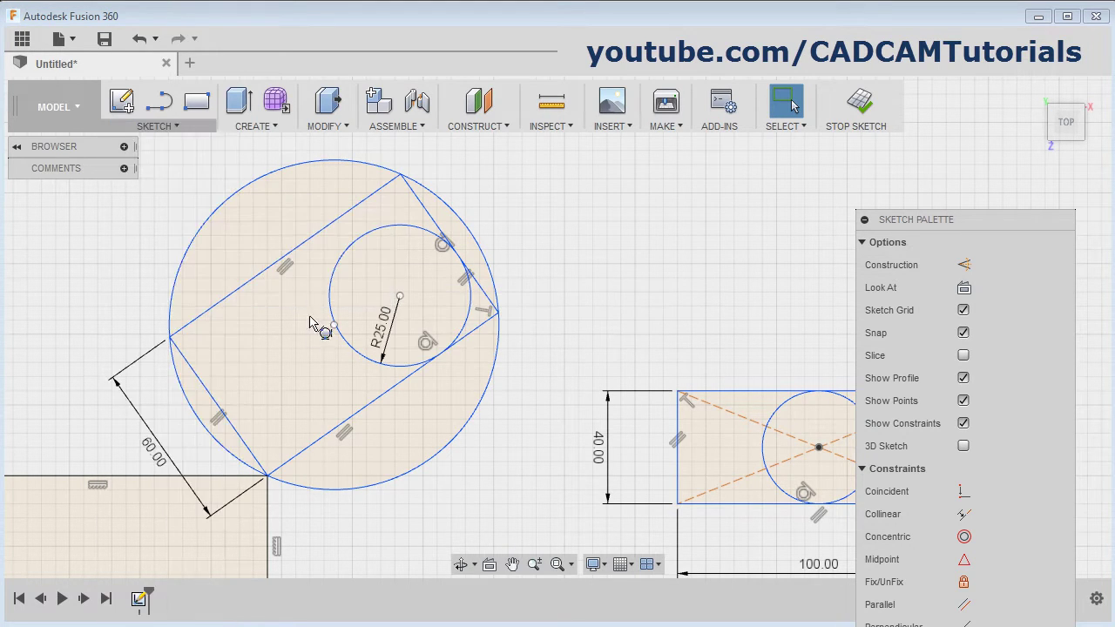
middle_drag(386, 378, 589, 267)
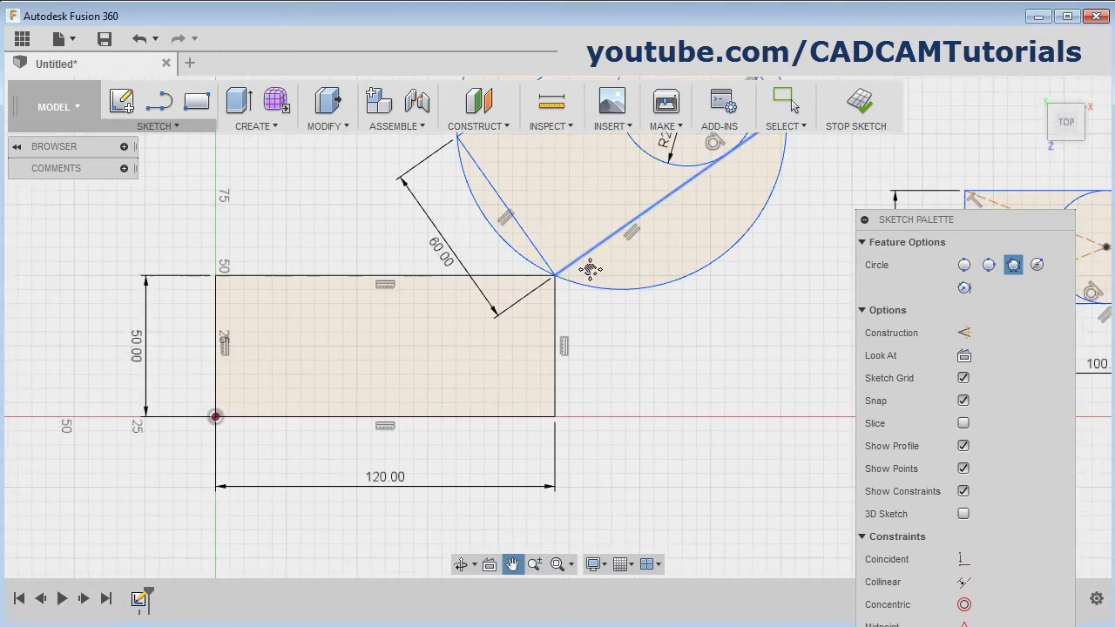
click(272, 428)
click(225, 386)
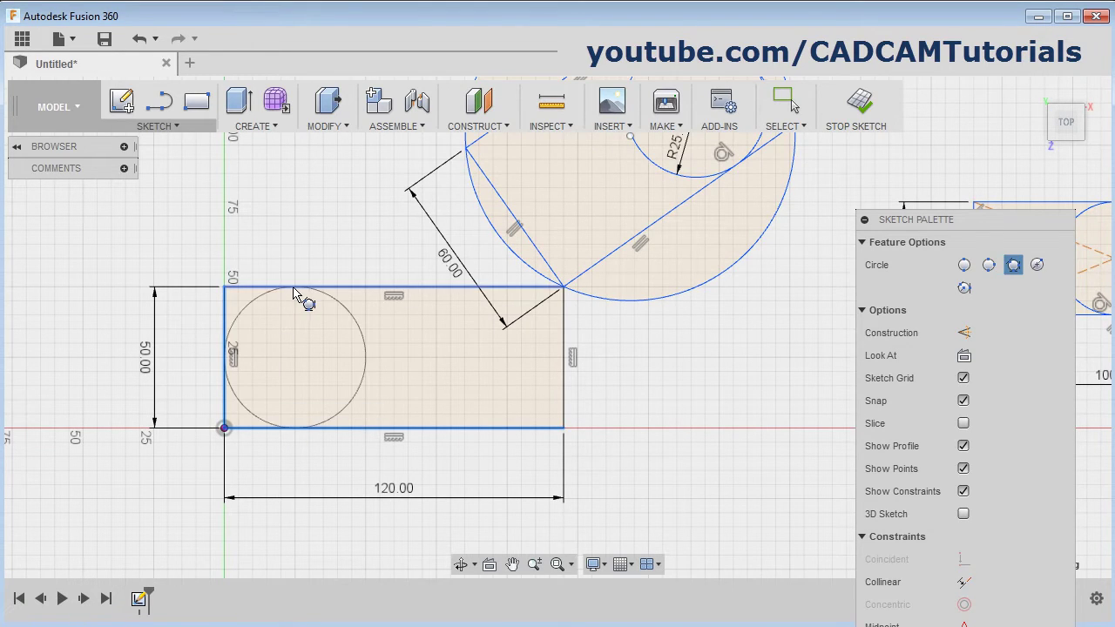
click(298, 288)
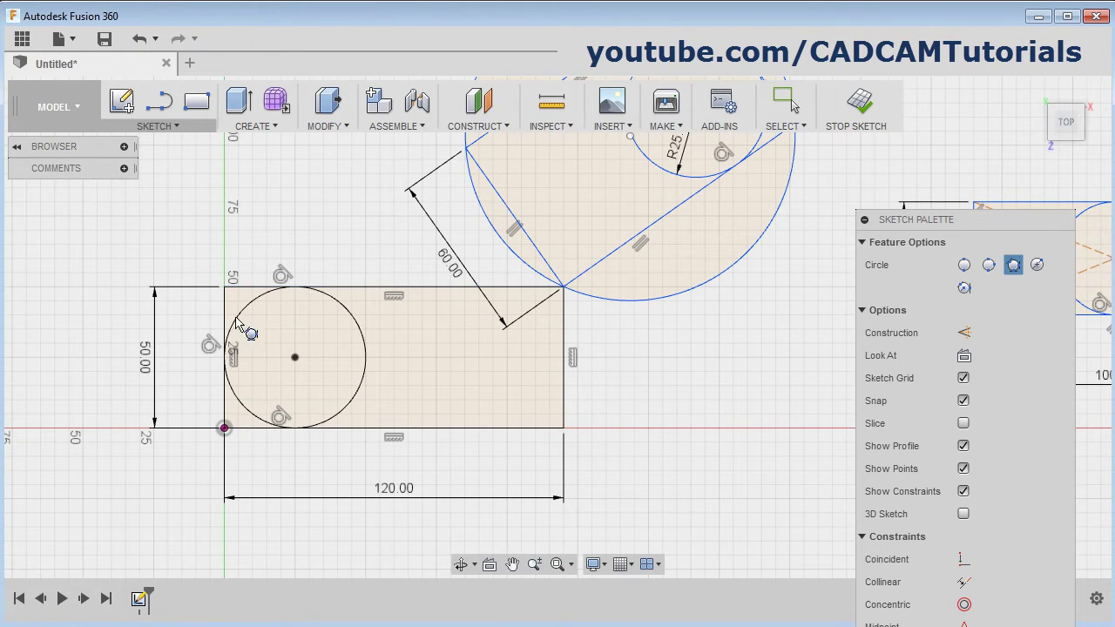
Draw a 3-point arc as a semicircle above the center rectangle, from its upper-left corner to its upper-right corner.
click(175, 124)
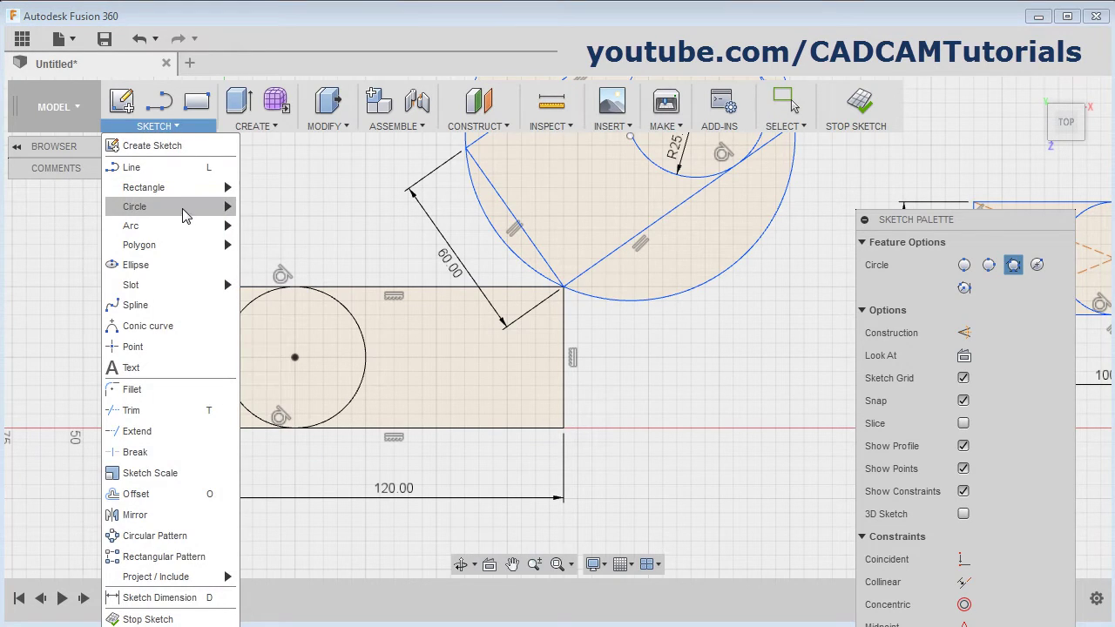
mouse_move(182, 212)
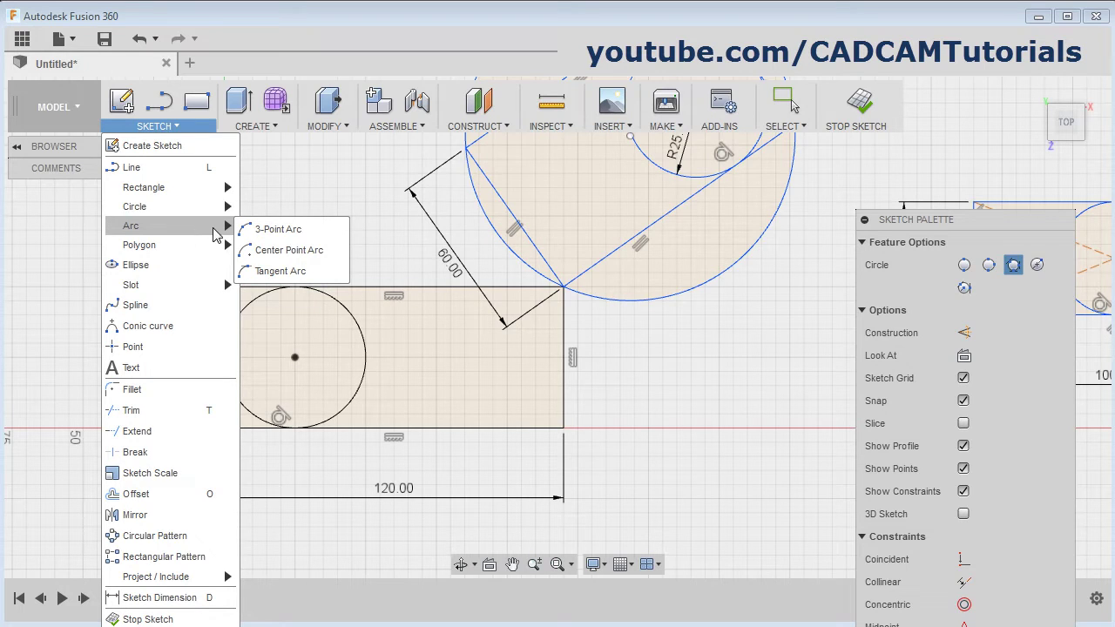
click(265, 230)
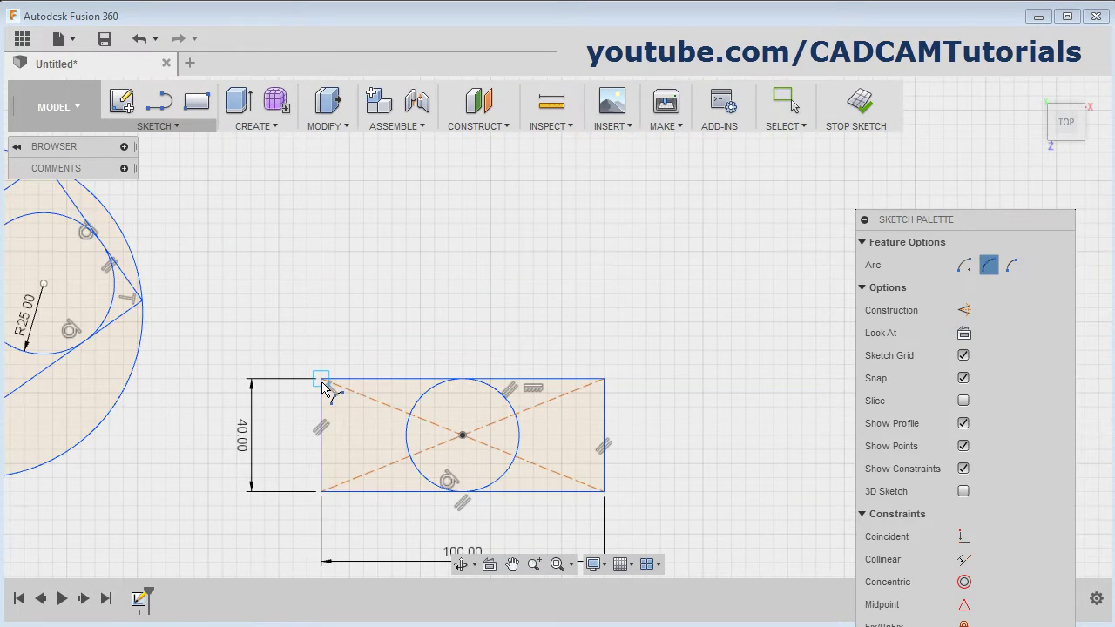
click(321, 381)
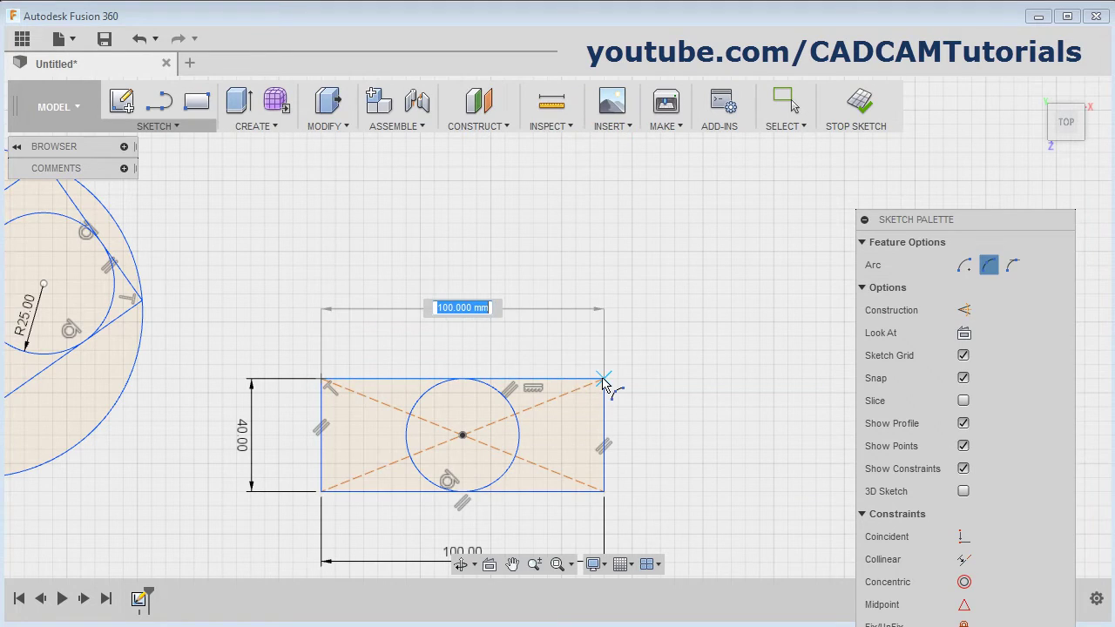
click(603, 379)
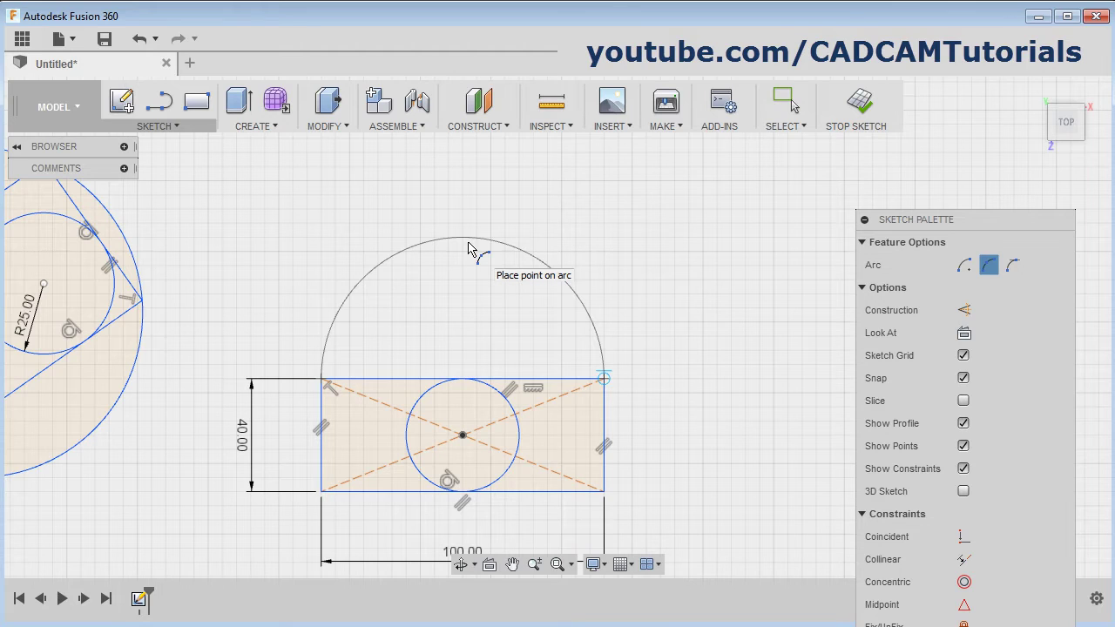
click(468, 247)
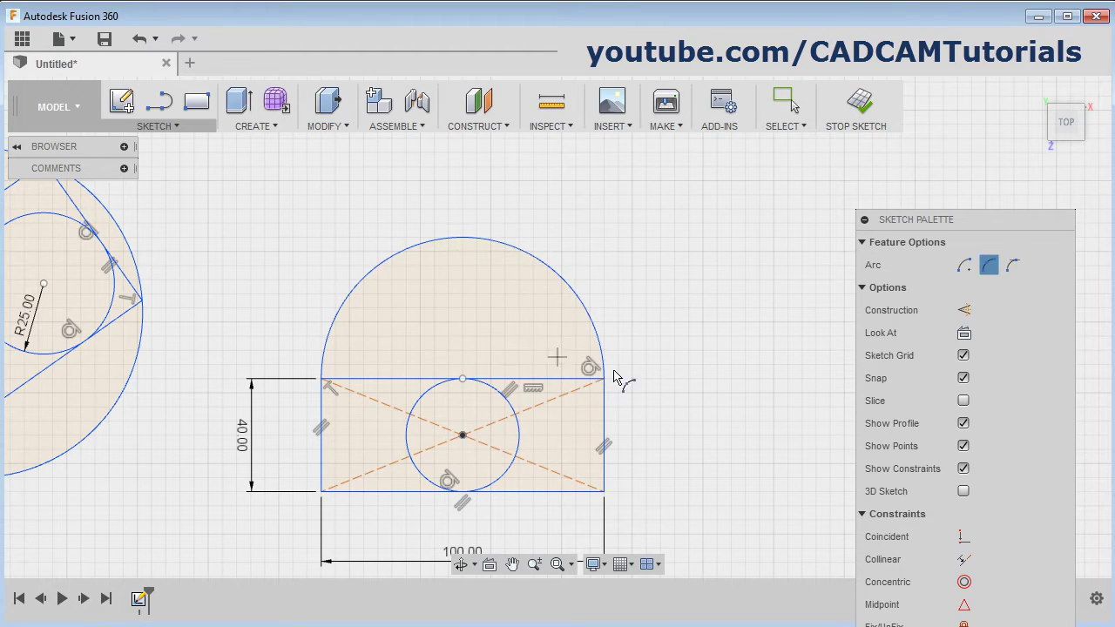
Draw a center point arc around the midpoint of the center rectangle's right edge, from its lower-right to its upper-right corner.
click(176, 126)
mouse_move(156, 228)
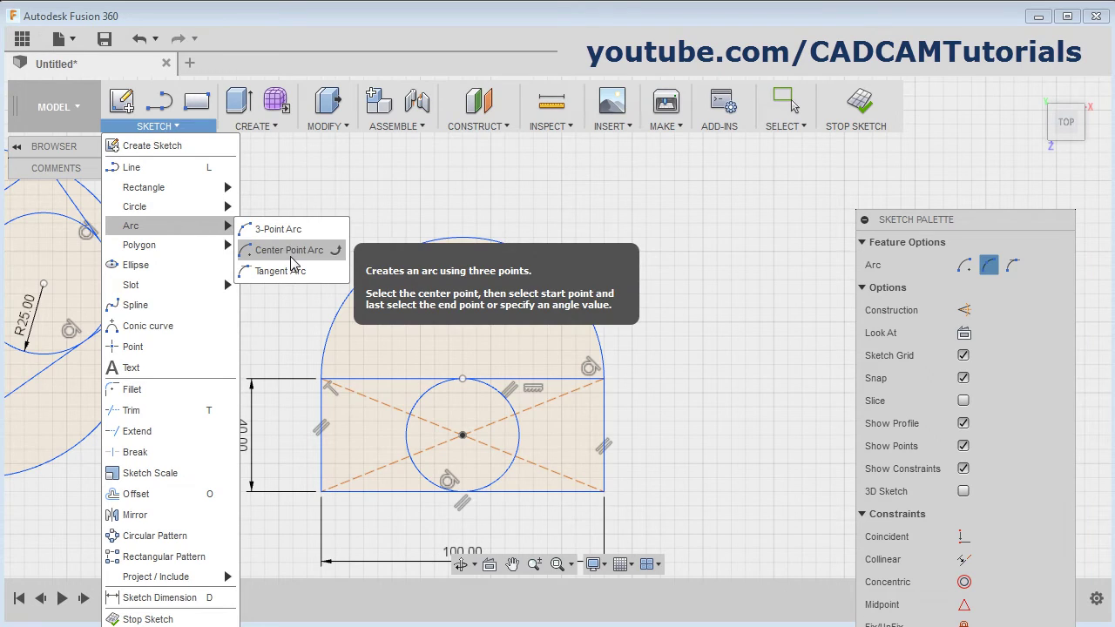
click(291, 252)
middle_drag(523, 369, 319, 323)
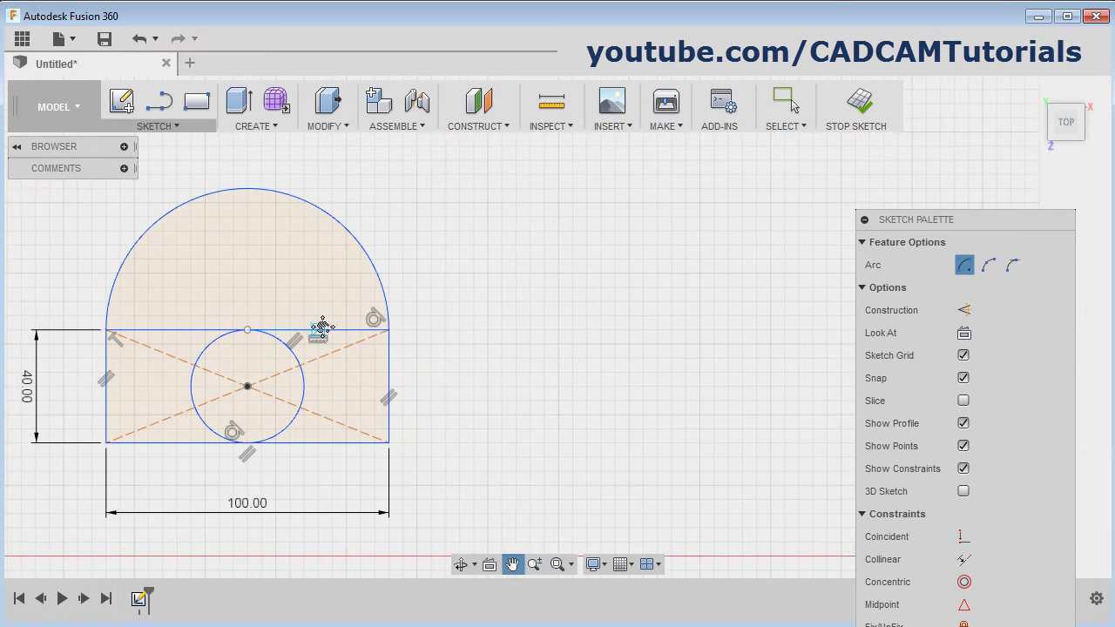
click(389, 386)
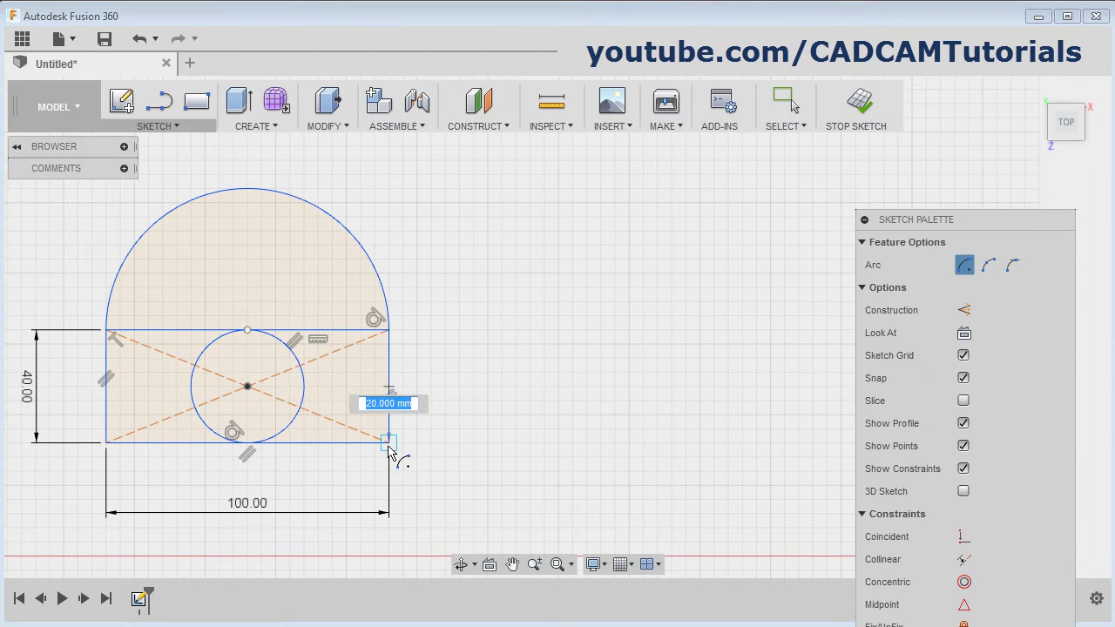
click(388, 444)
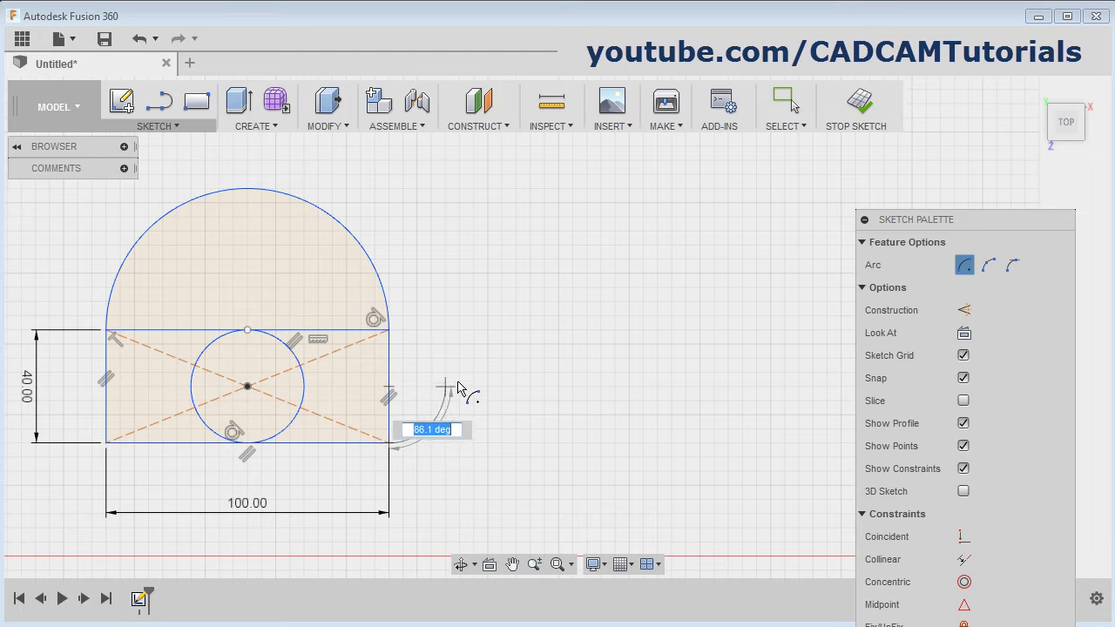
click(388, 330)
Draw a tangent arc from the lower-right to the upper-right corner of the 120 mm wide rectangle.
mouse_move(520, 456)
middle_down()
mouse_move(655, 454)
mouse_move(752, 481)
middle_up()
click(157, 127)
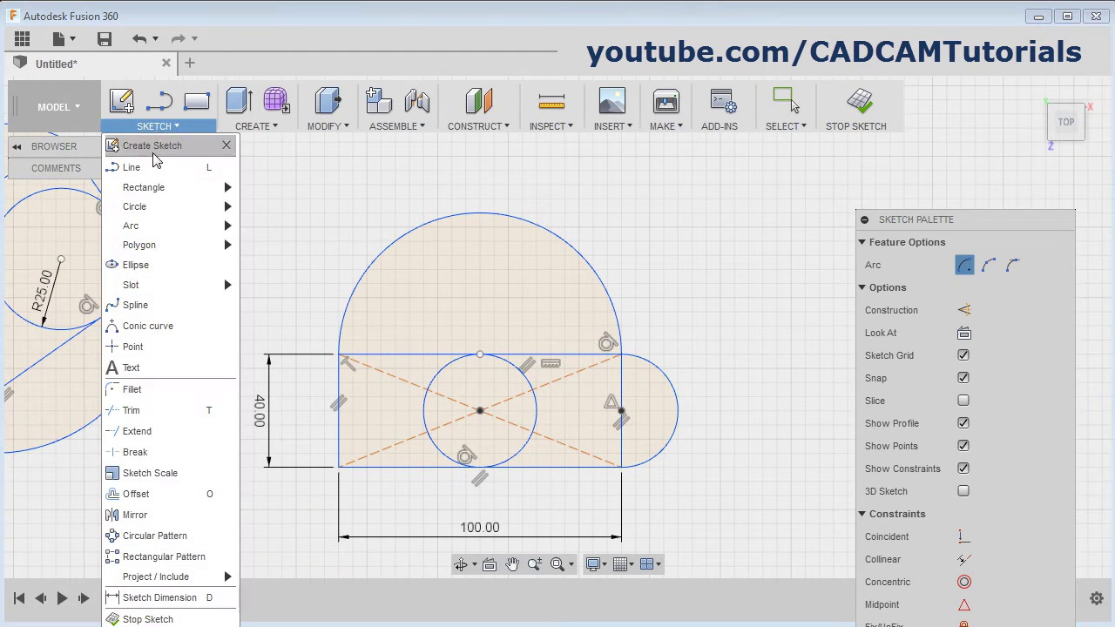
mouse_move(139, 226)
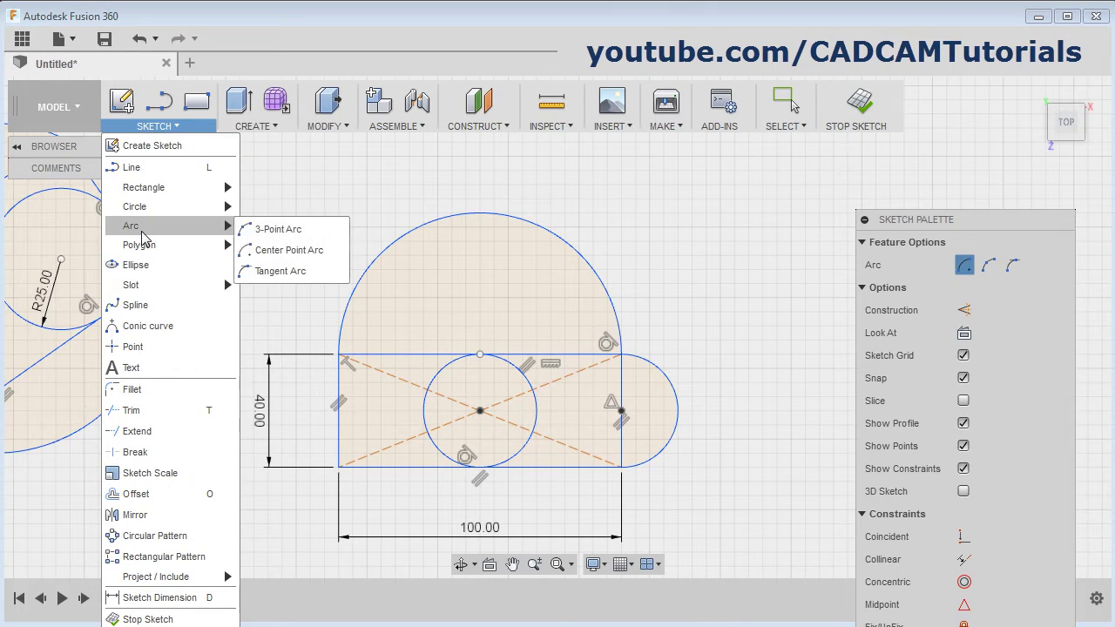
click(287, 274)
middle_drag(287, 279, 612, 215)
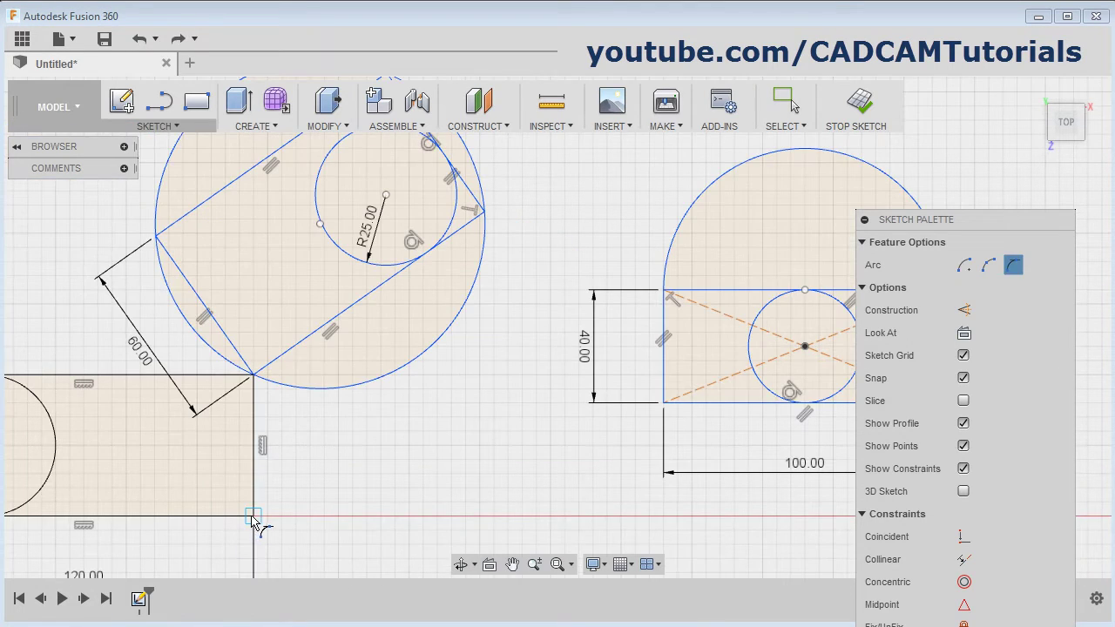
click(253, 515)
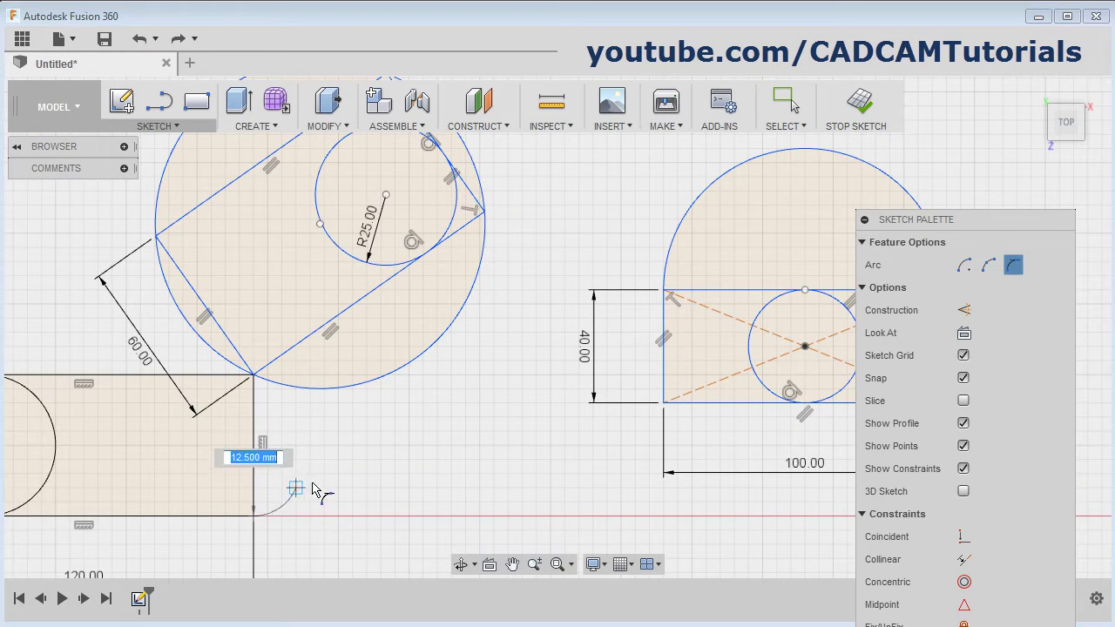
click(253, 376)
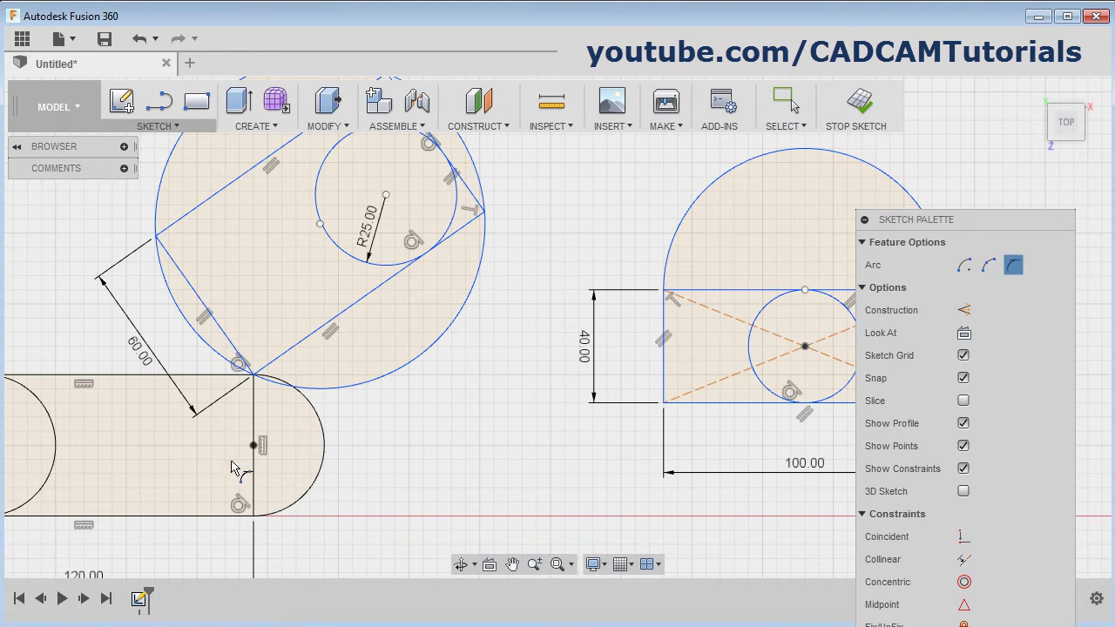
Draw a circumscribed polygon with 8 sides and a 25 mm center-to-edge distance in the empty area above the large semicircle.
click(172, 127)
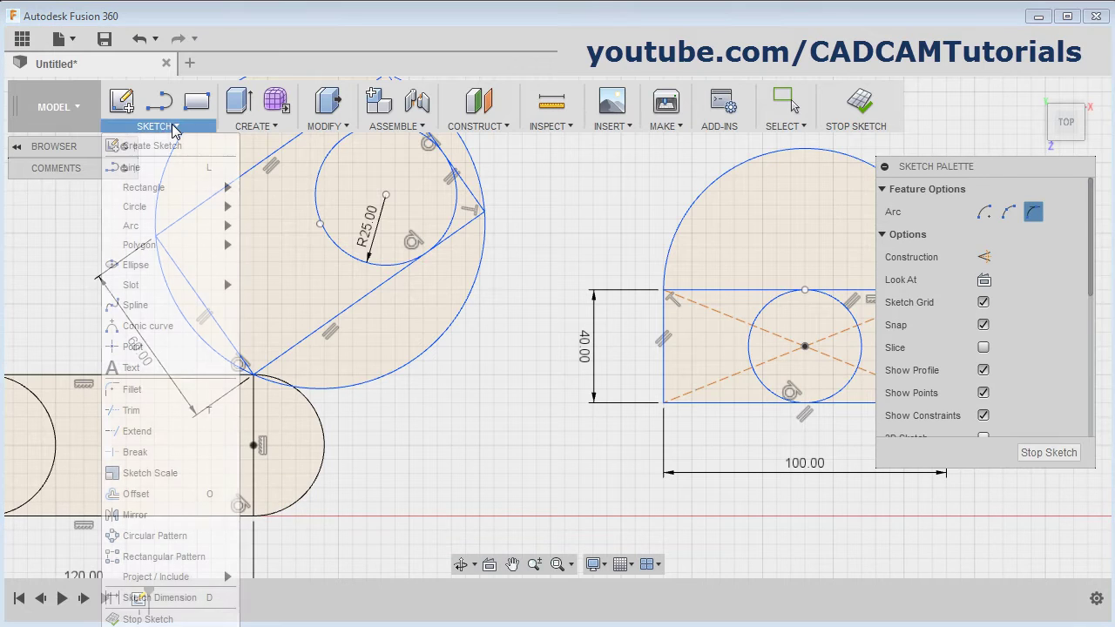
mouse_move(159, 243)
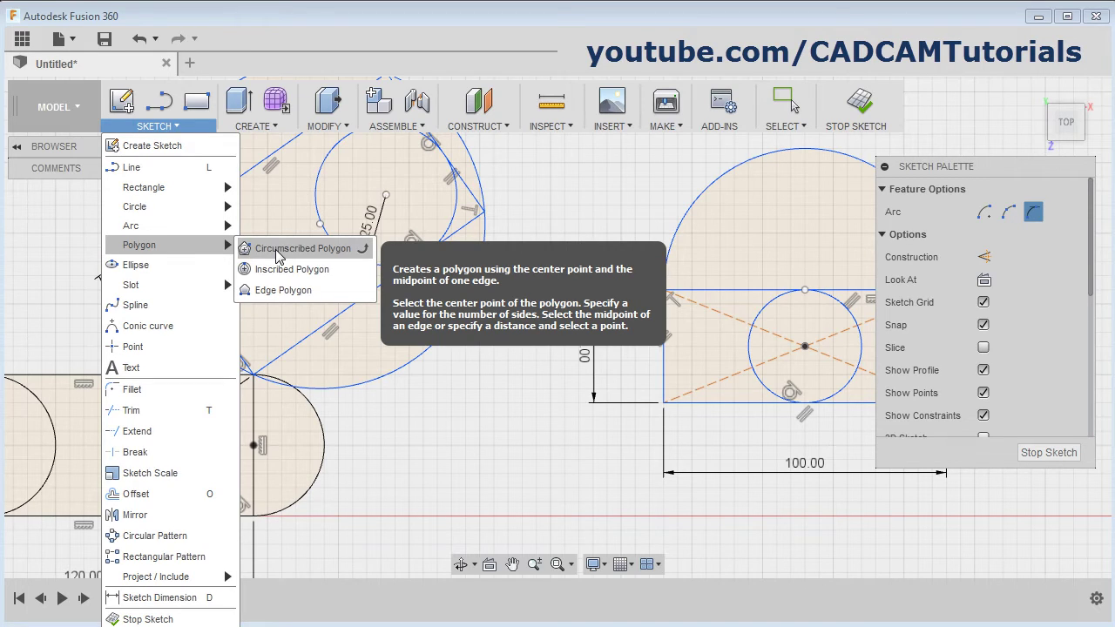
click(303, 250)
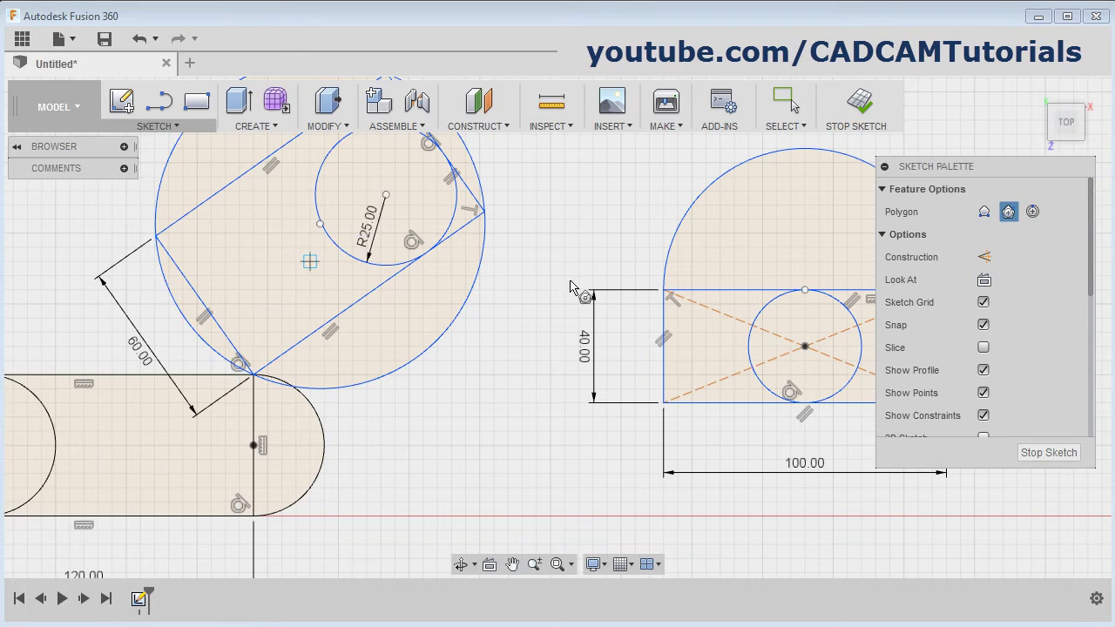
middle_drag(530, 345, 402, 545)
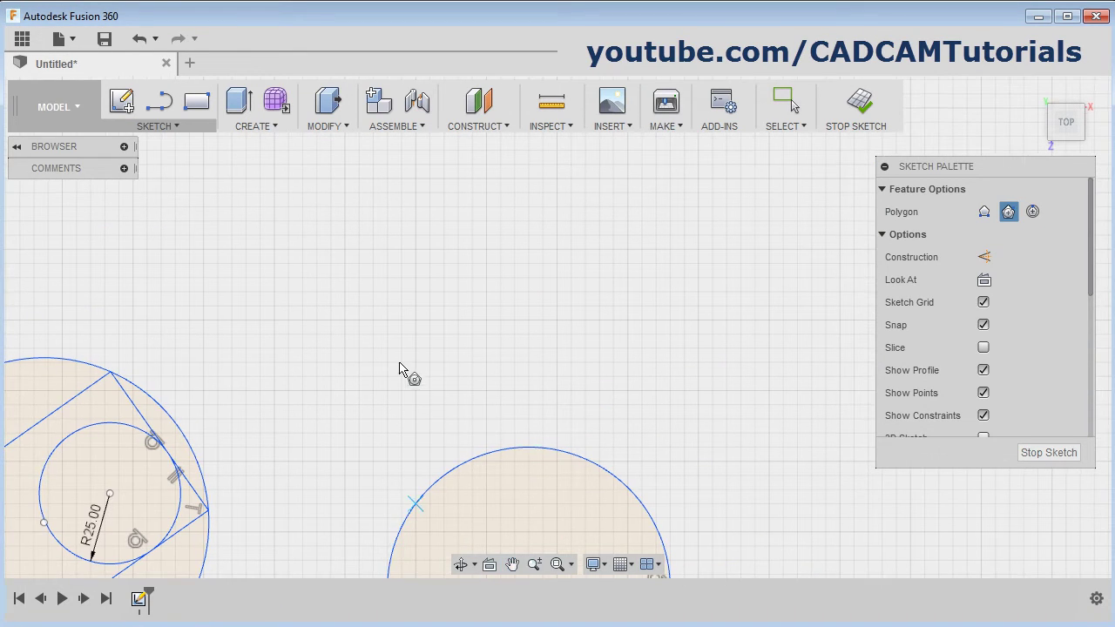
click(415, 320)
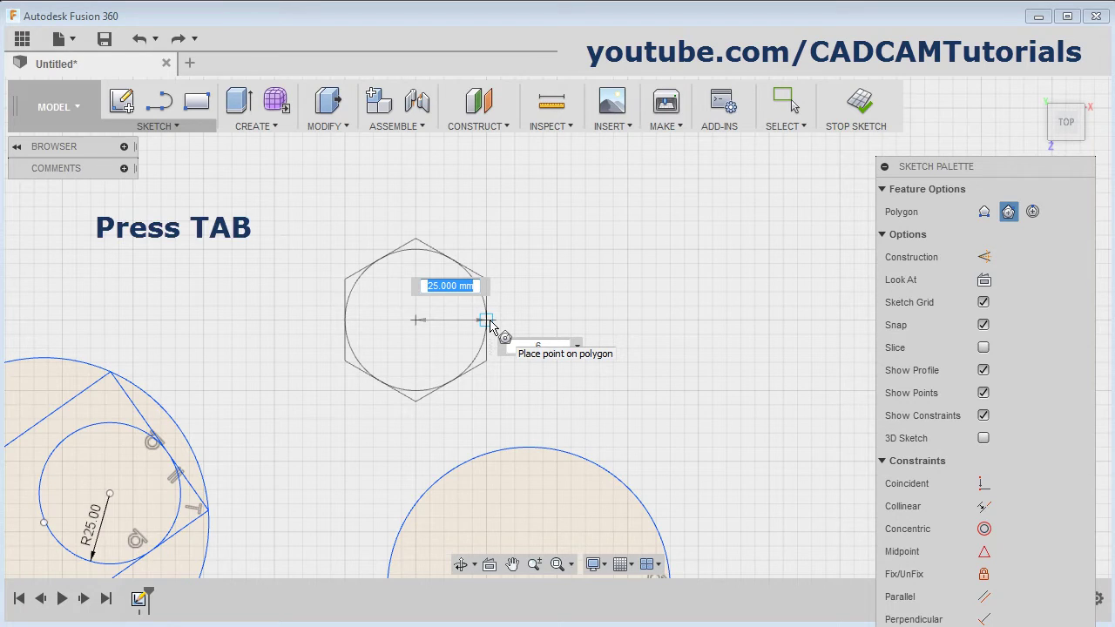
text(25)
key(Tab)
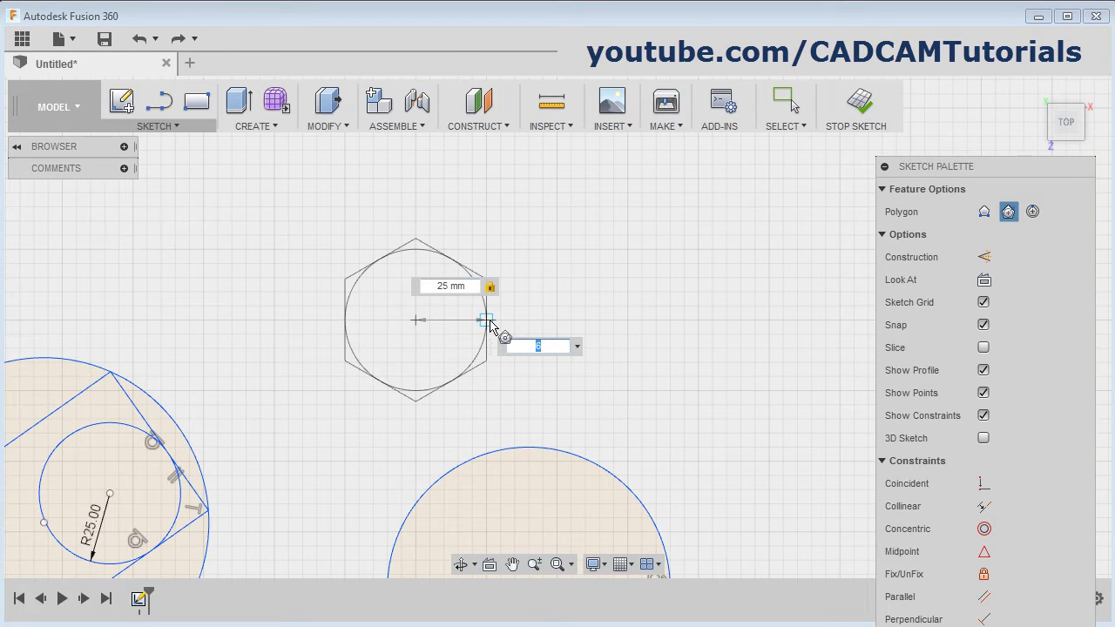
text(8)
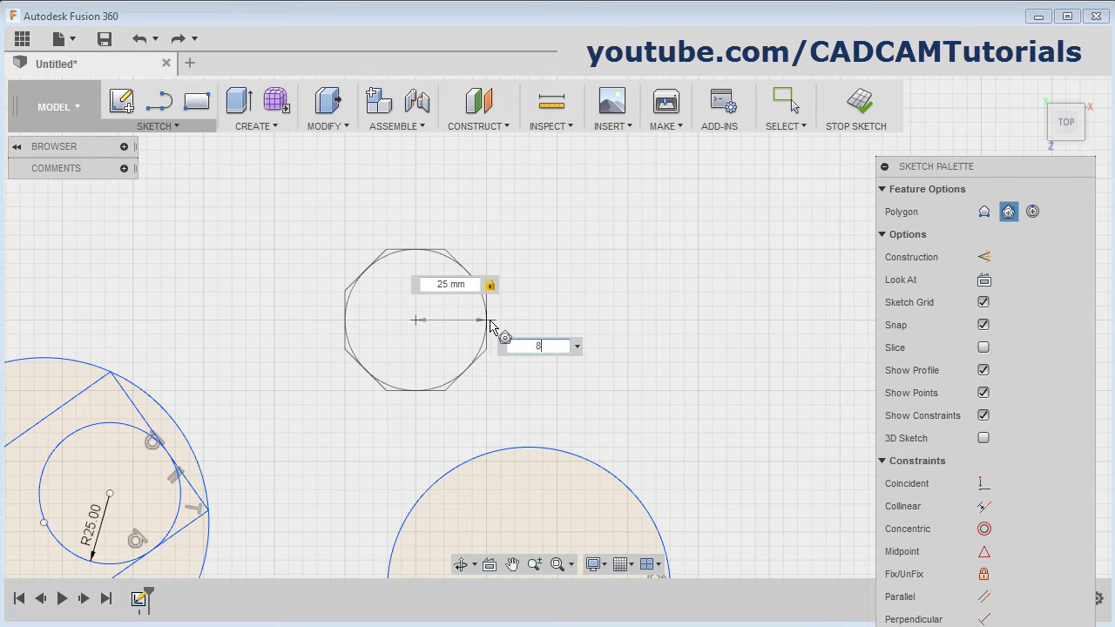
key(Return)
key(Escape)
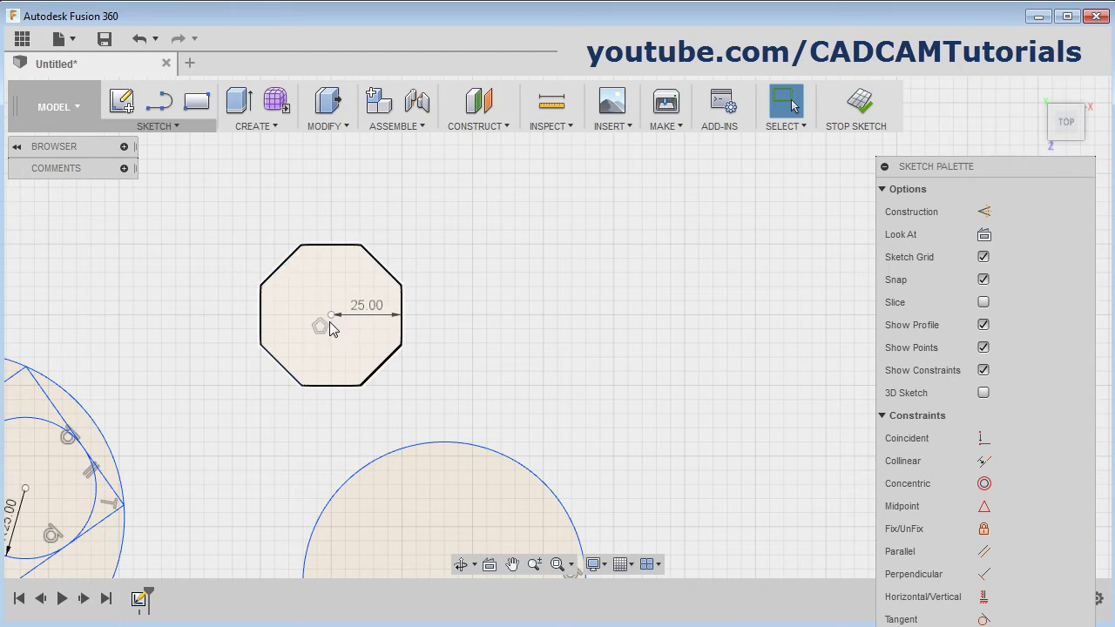
Draw an inscribed polygon with 6 sides and a 20 mm center-to-vertex distance beside the octagon, with a vertex pointing horizontally.
click(403, 324)
click(158, 127)
mouse_move(161, 253)
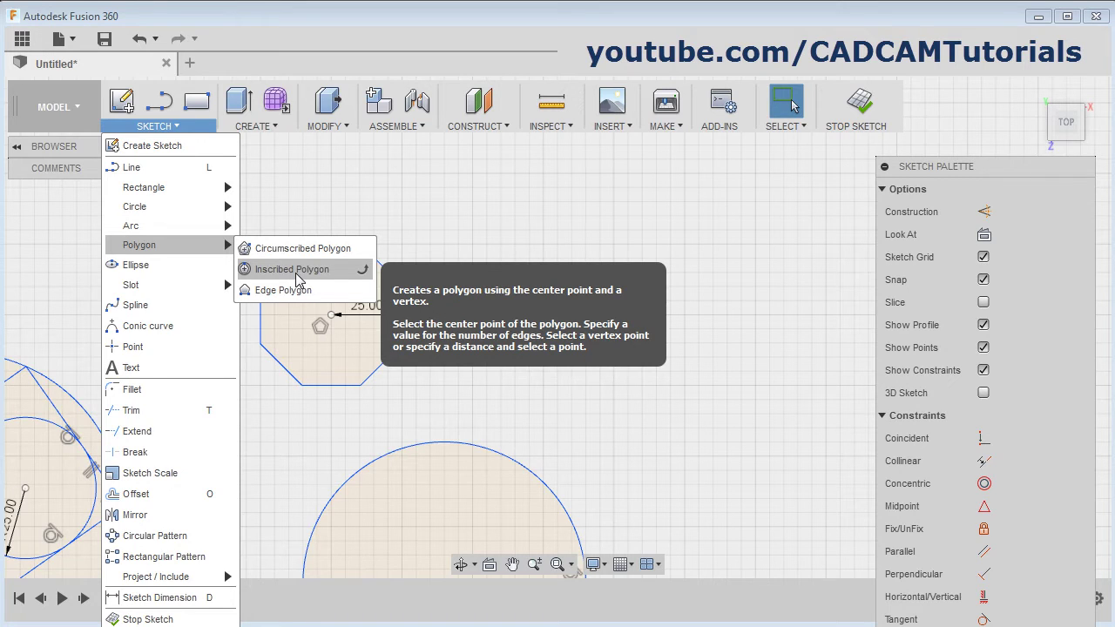
click(296, 275)
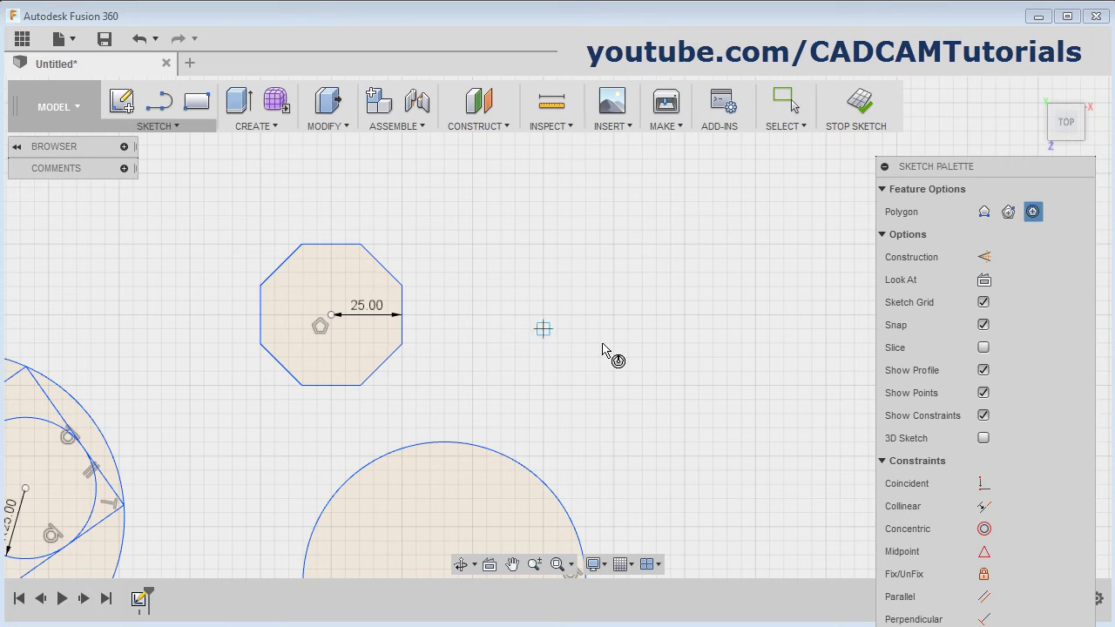
click(543, 315)
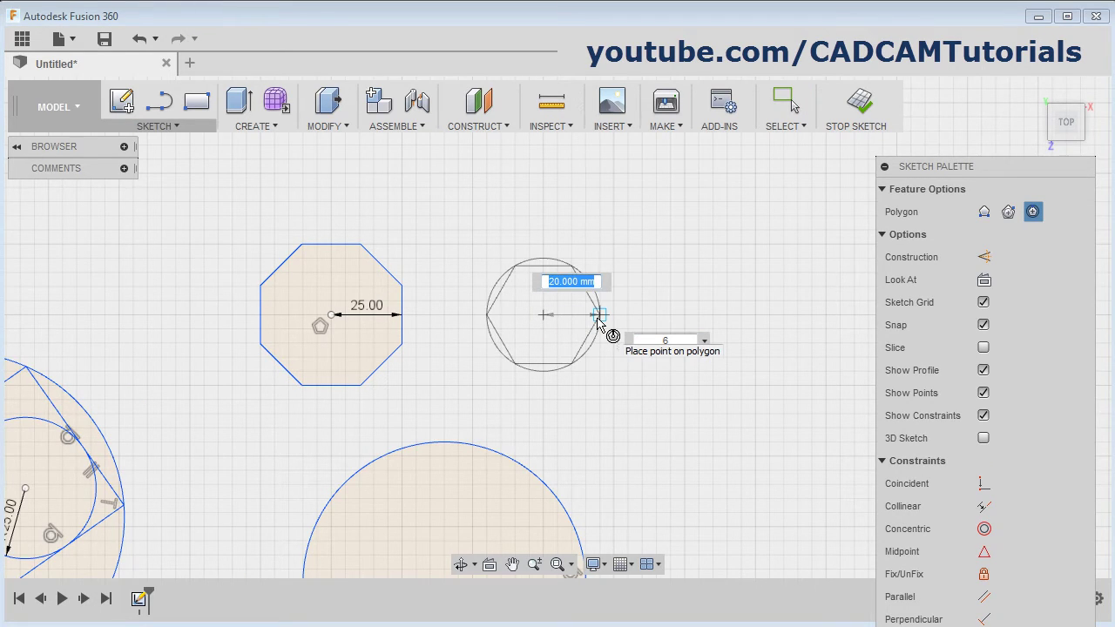
text(20)
key(Tab)
key(Tab)
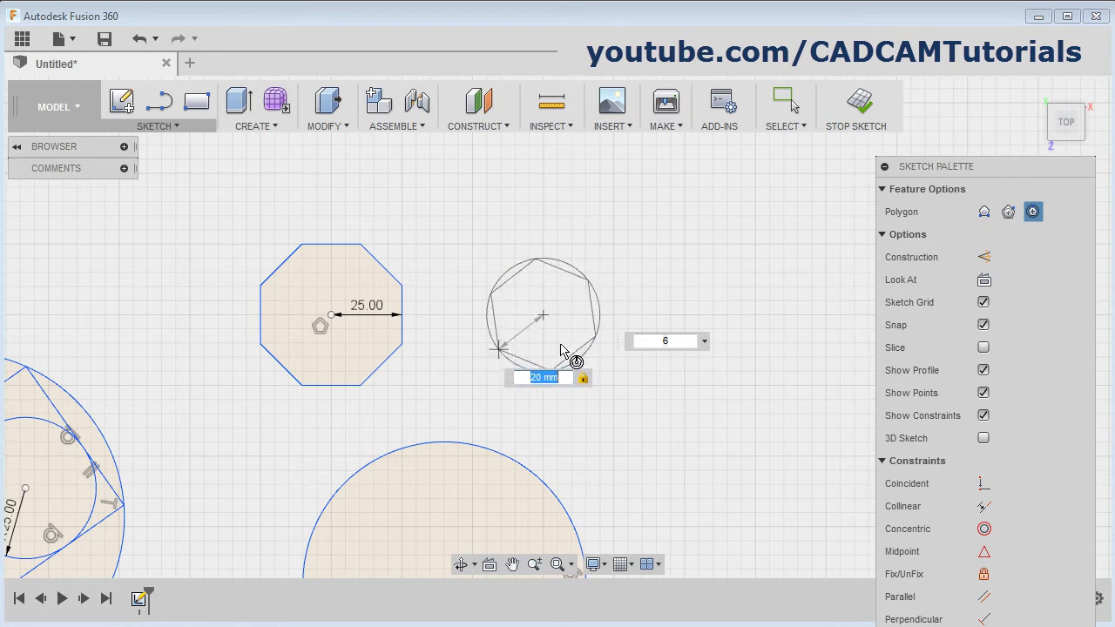
click(597, 314)
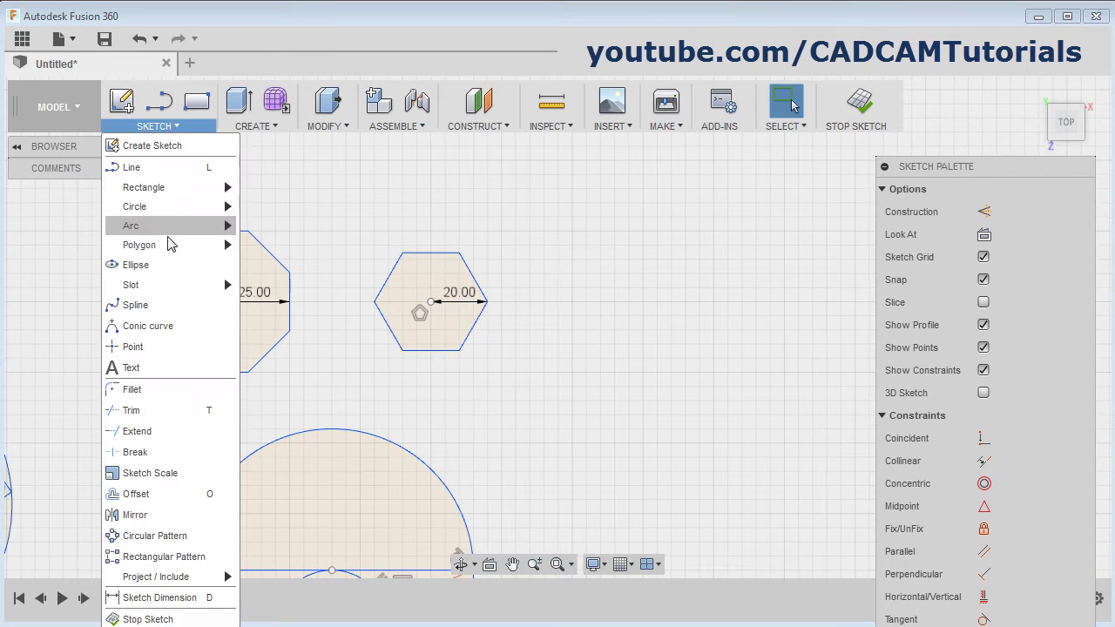
Draw an edge polygon with 5 sides beside the hexagon, built upward from a horizontal base edge.
mouse_move(171, 244)
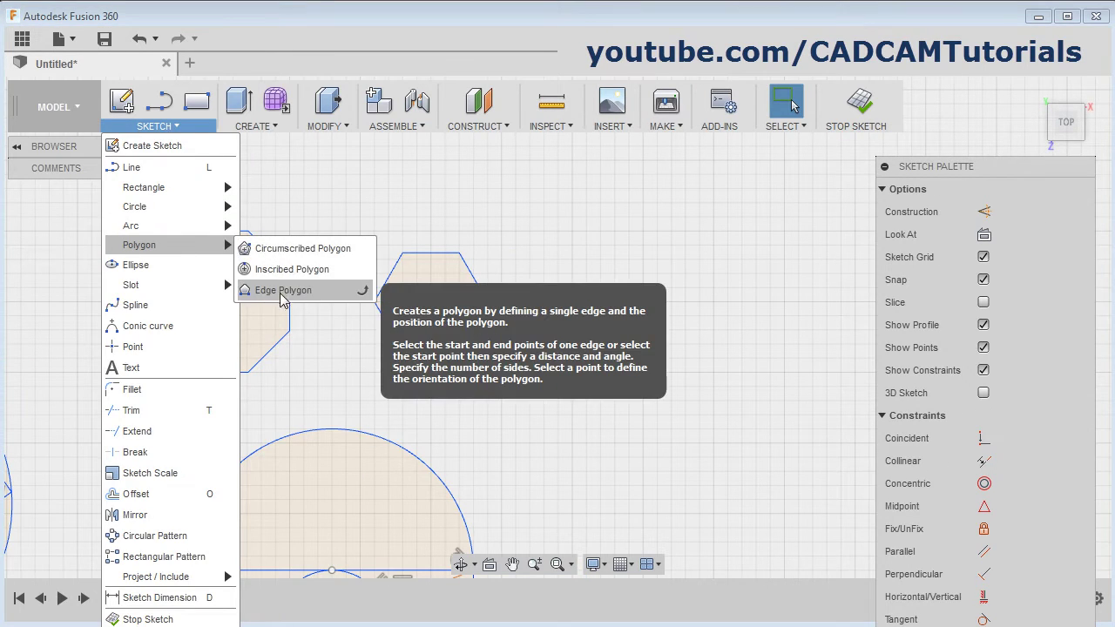
click(288, 293)
middle_drag(642, 398, 496, 415)
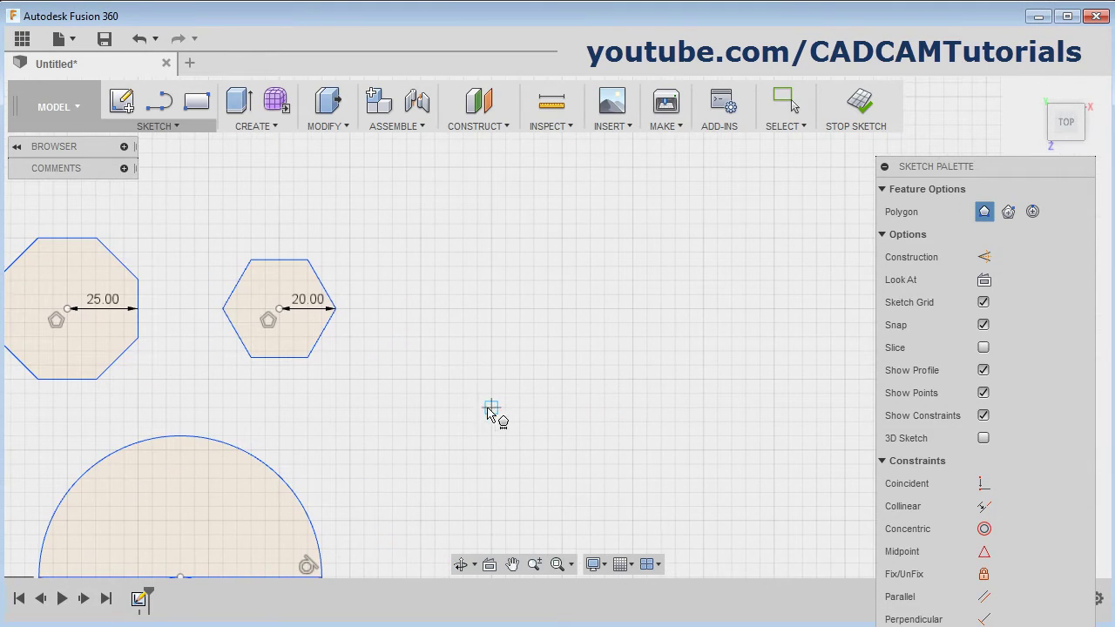
click(448, 380)
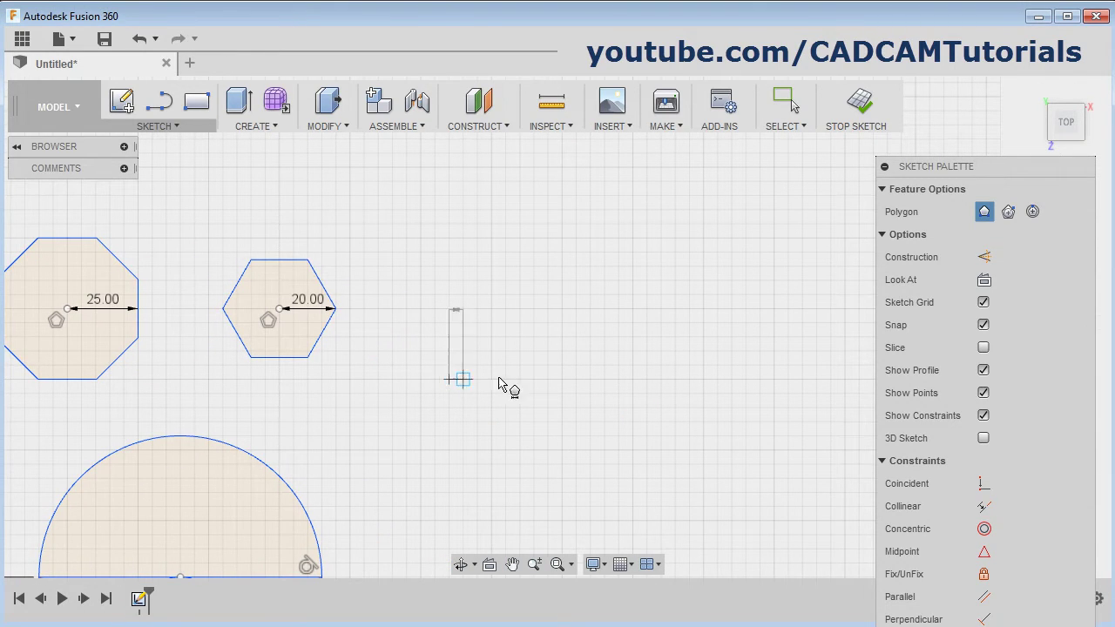
click(563, 380)
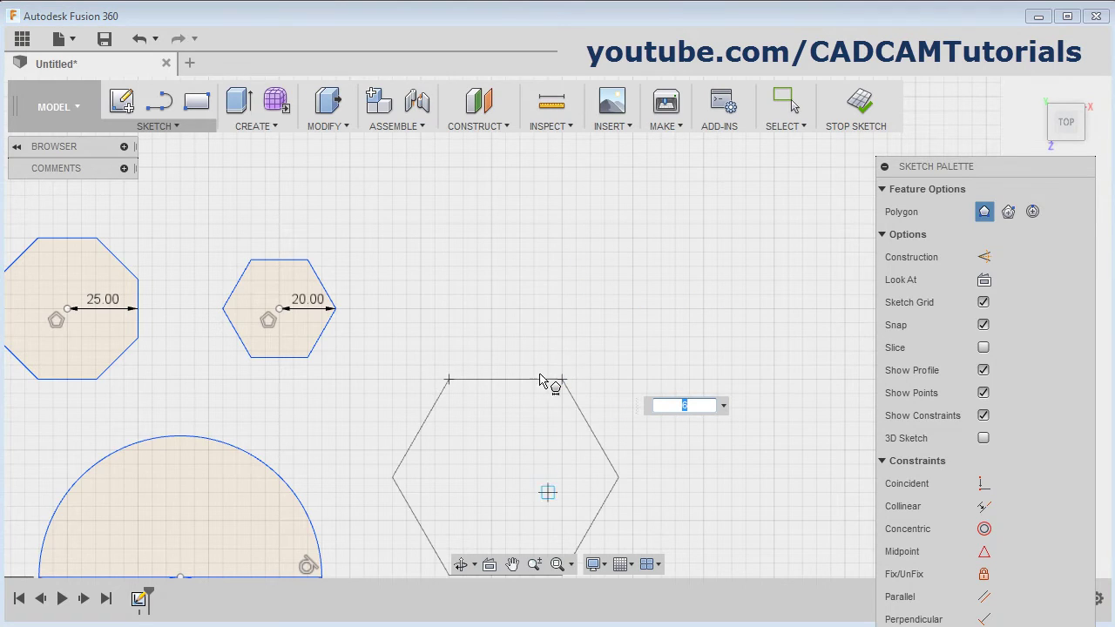
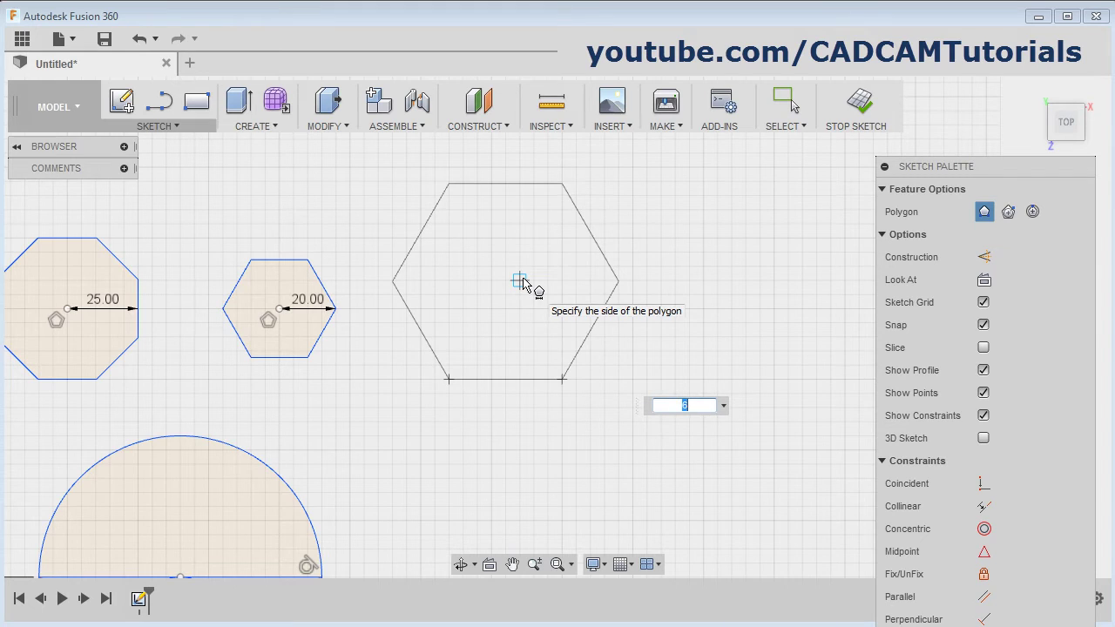
key(Return)
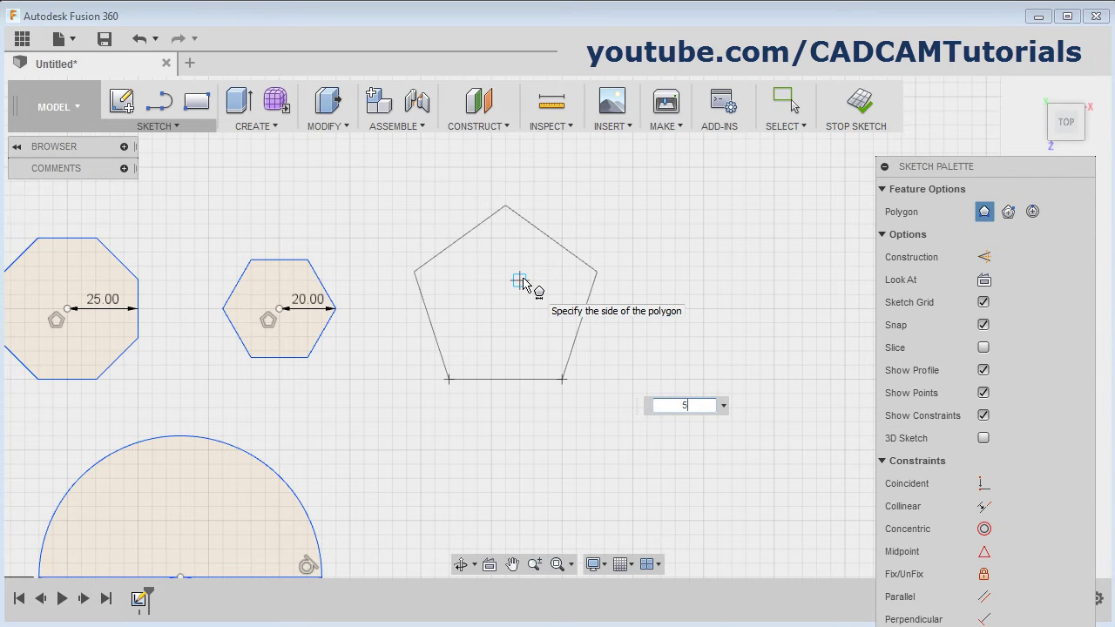
click(522, 284)
Draw a center to center slot below the pentagon, 50 mm between centers, at 45 degrees and 20 mm wide.
click(157, 126)
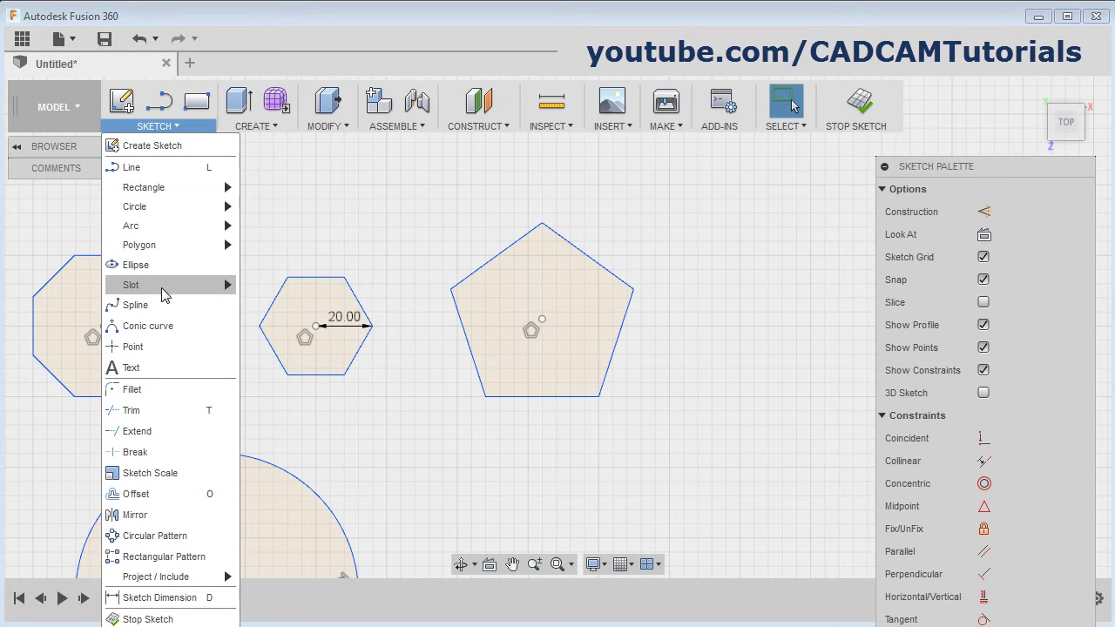
mouse_move(161, 296)
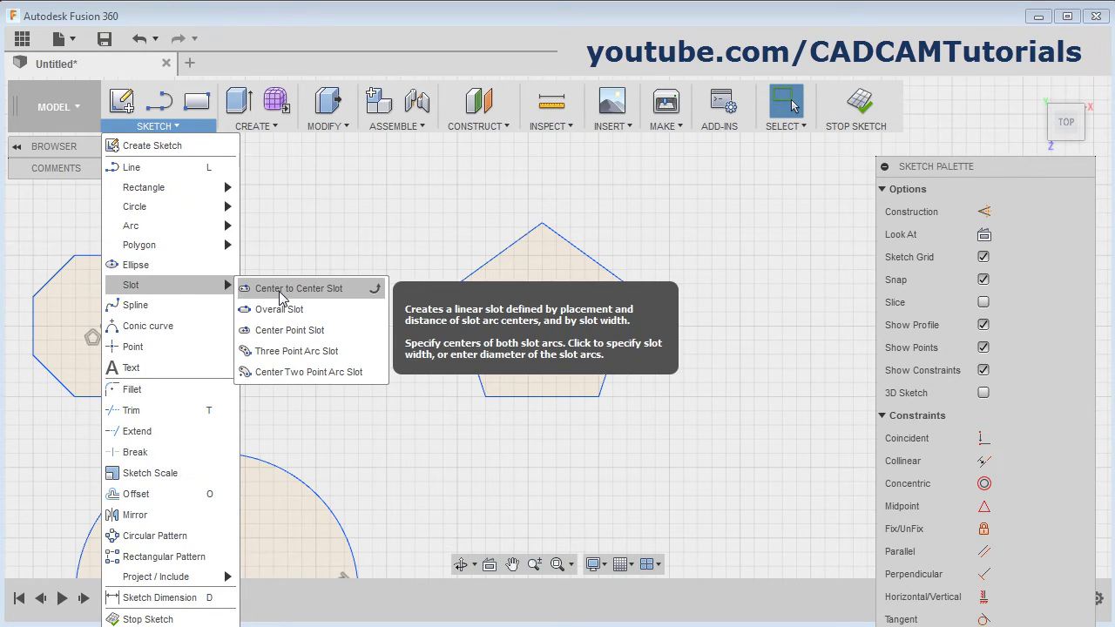
click(305, 290)
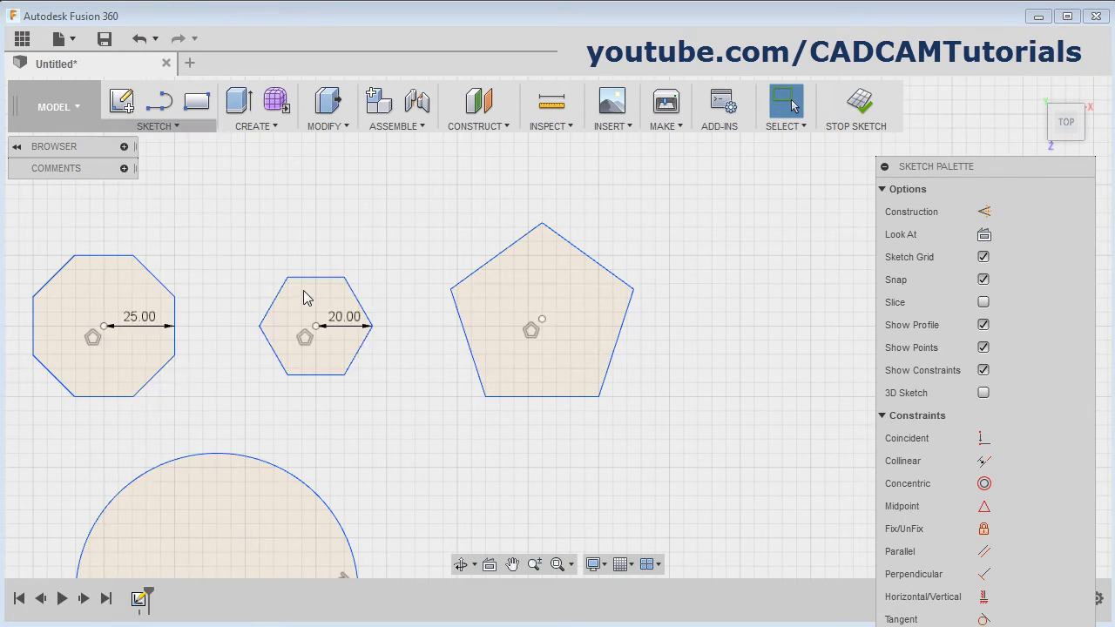
mouse_move(580, 356)
middle_down()
mouse_move(299, 180)
mouse_move(320, 161)
middle_up()
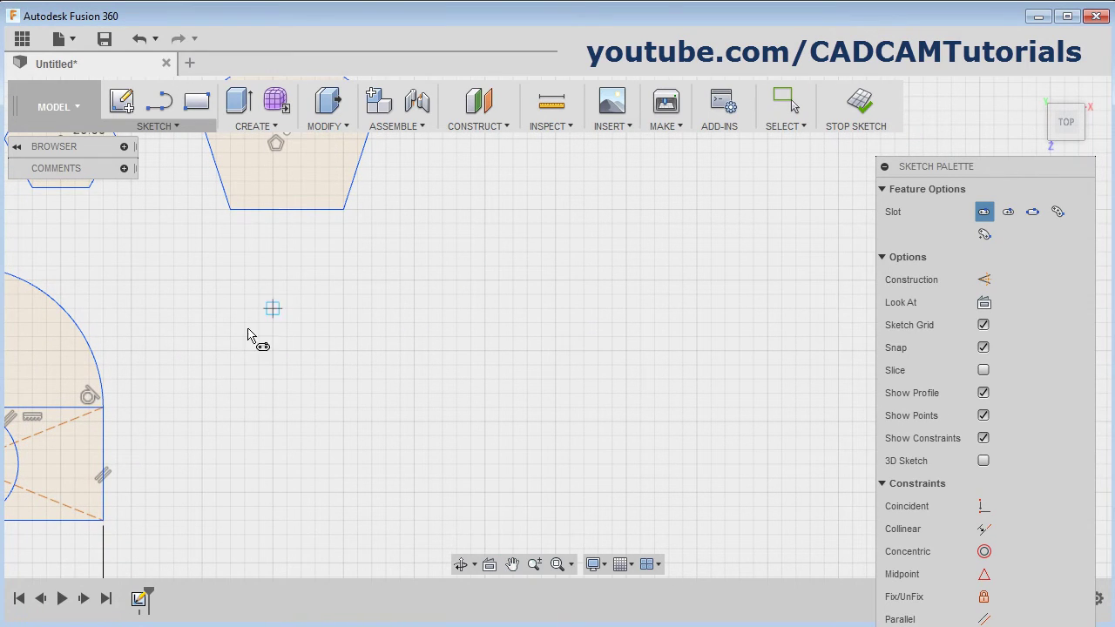
click(230, 351)
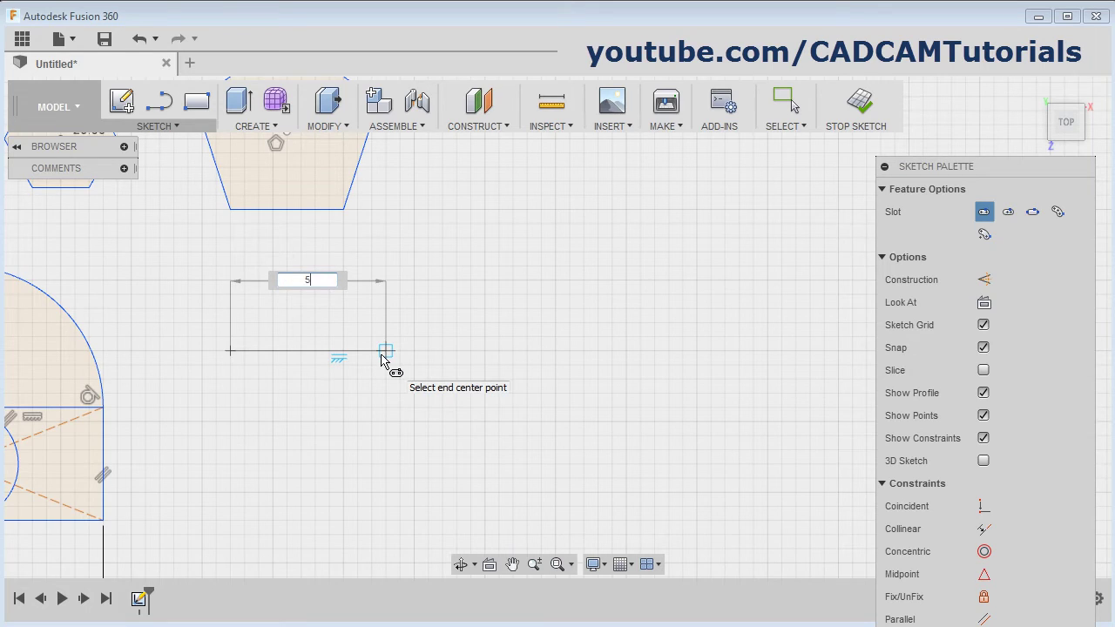
text(50)
key(Tab)
key(Tab)
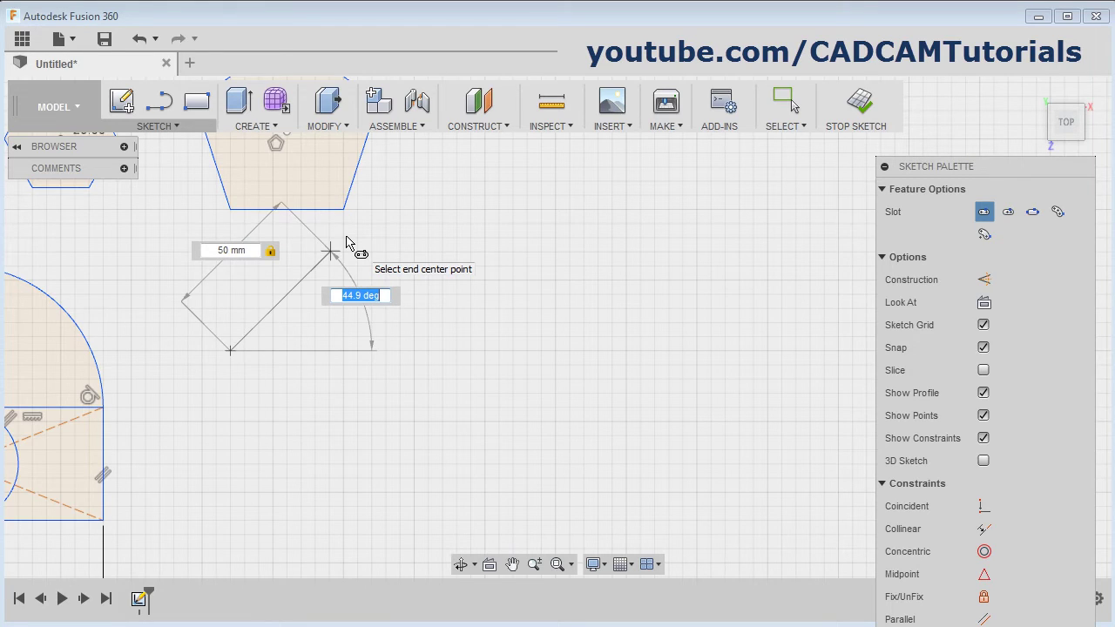
text(45)
key(Tab)
key(Return)
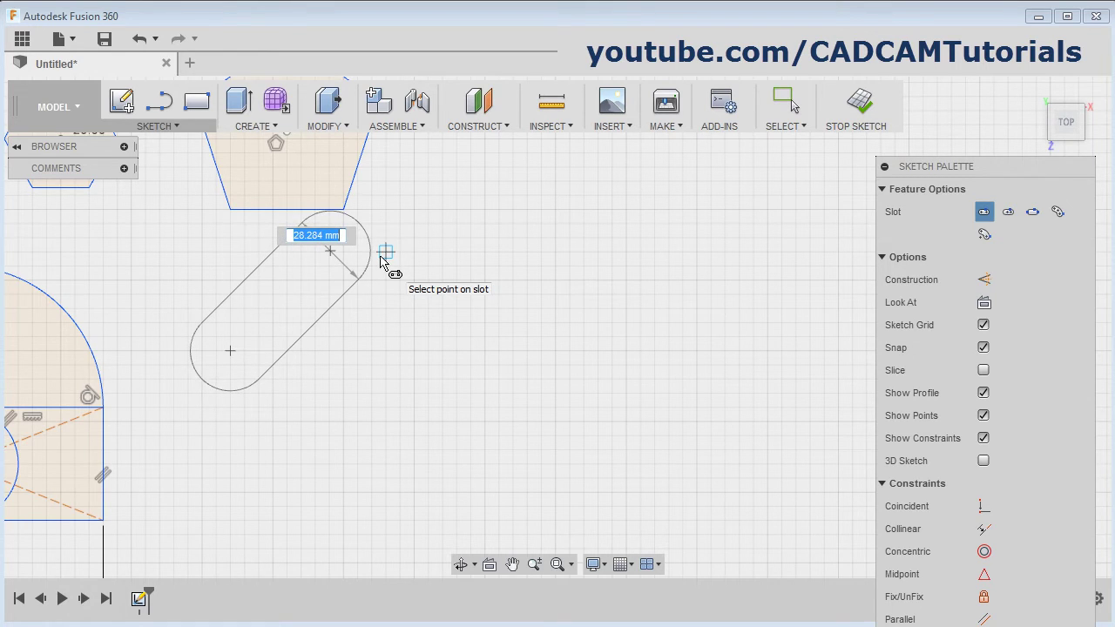
text(20)
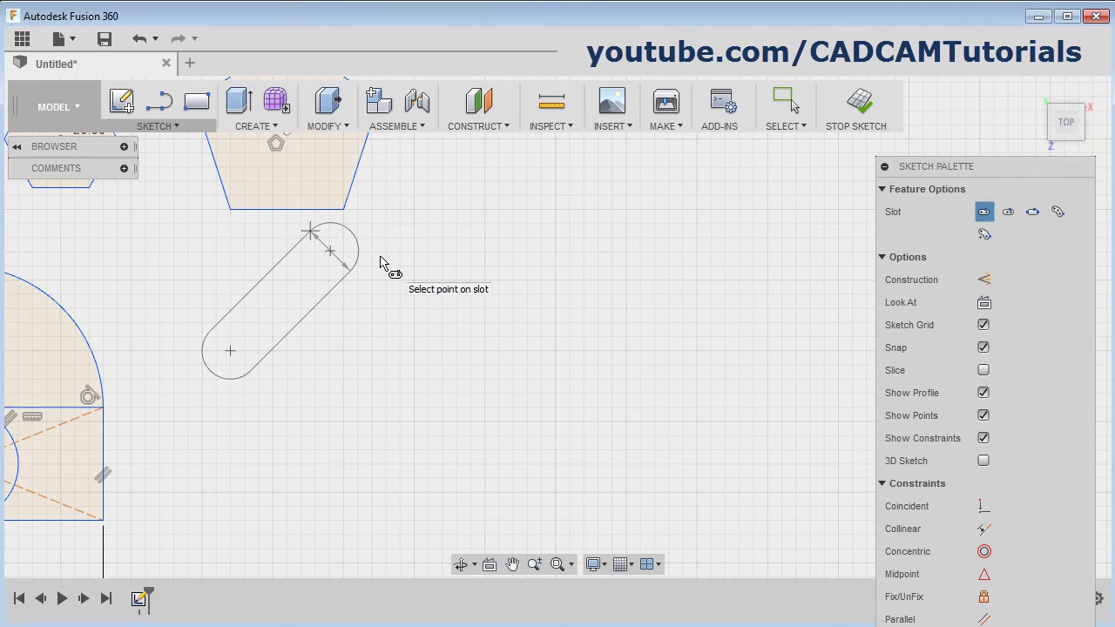
key(Return)
Draw a horizontal overall slot about 30 mm wide in the empty area to the right of the angled slot.
mouse_move(167, 288)
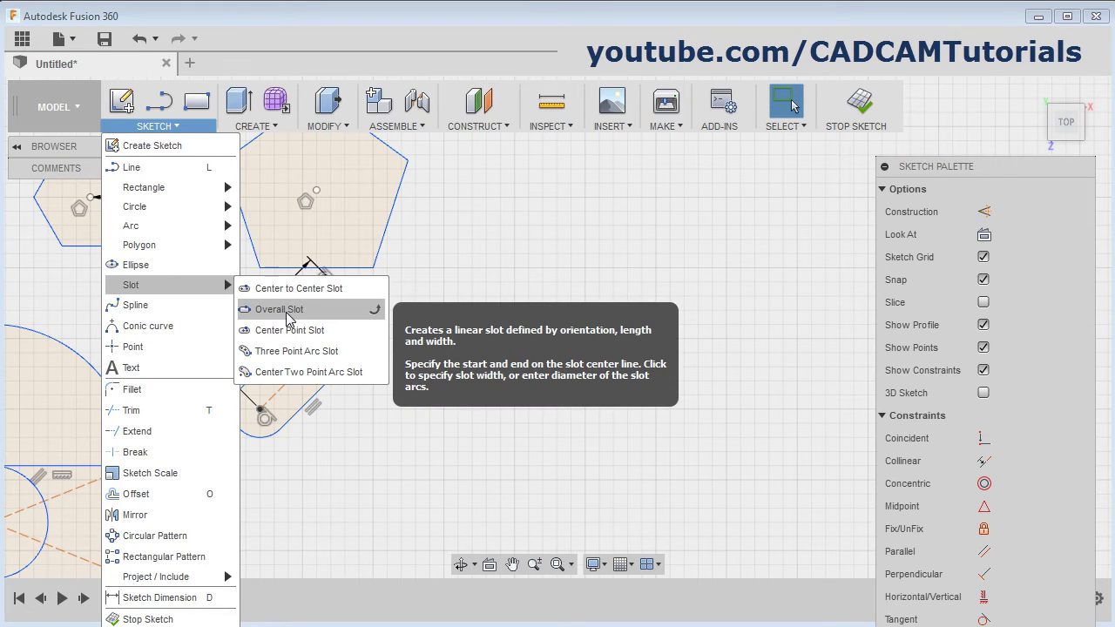
click(287, 314)
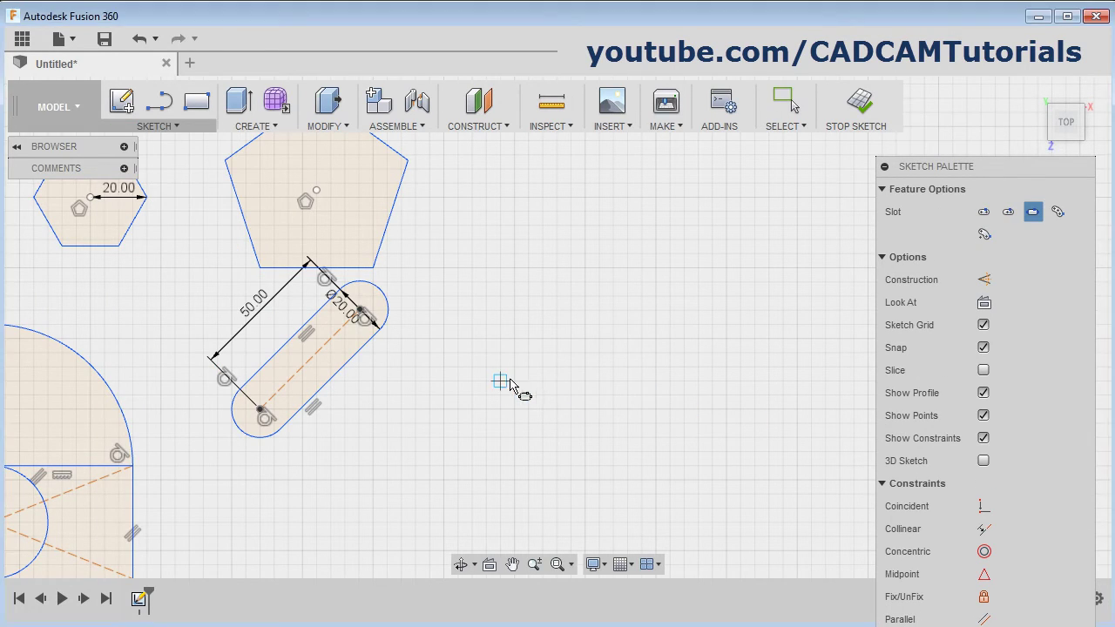
click(503, 380)
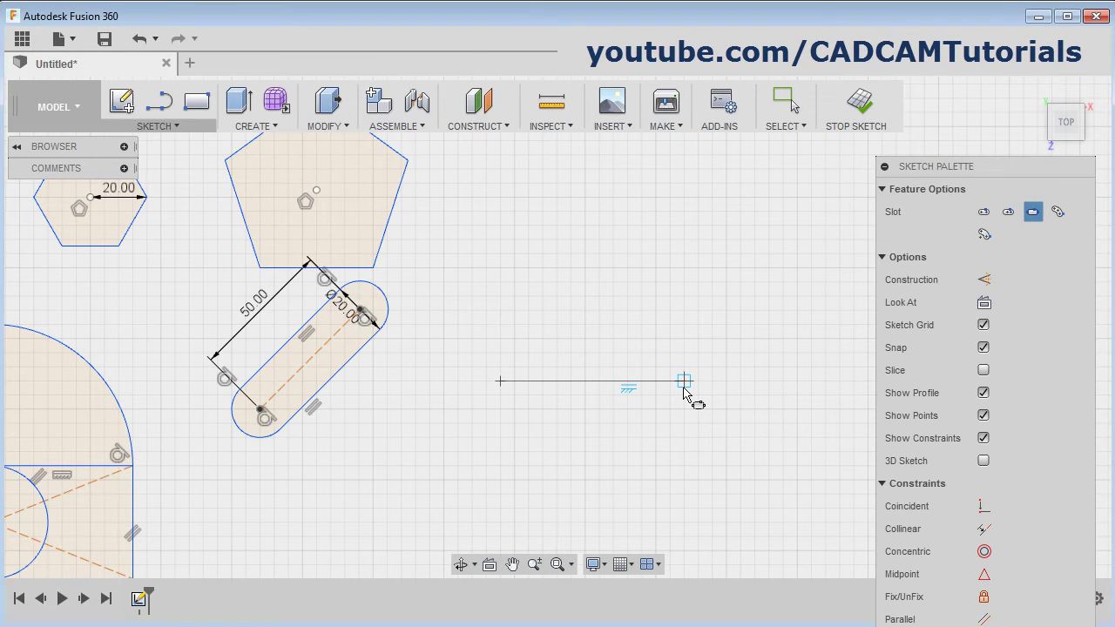
click(684, 381)
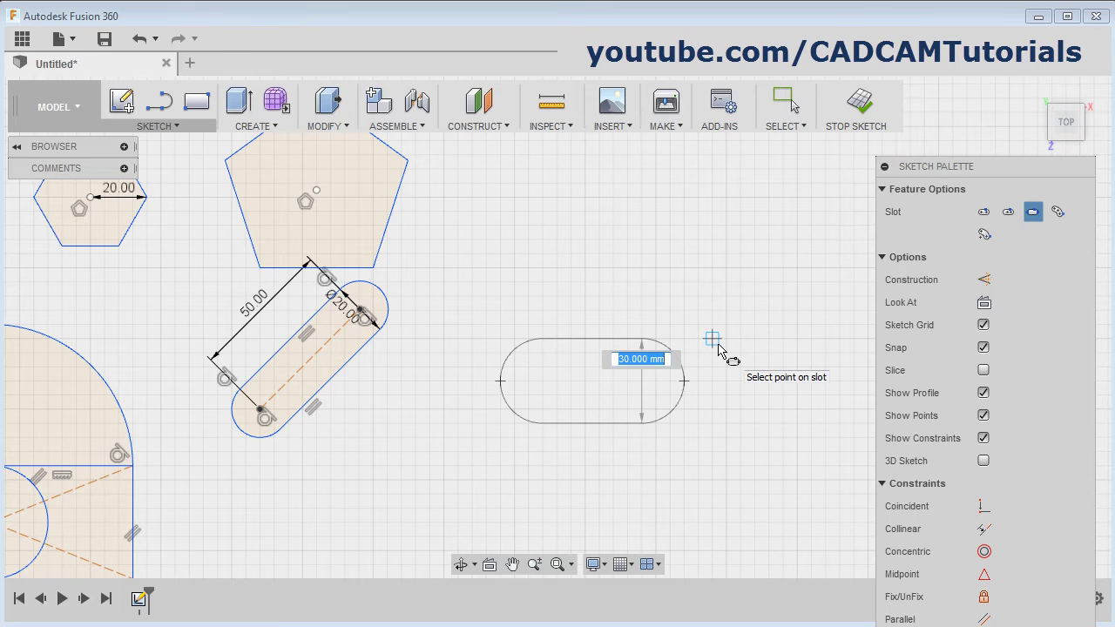
click(718, 348)
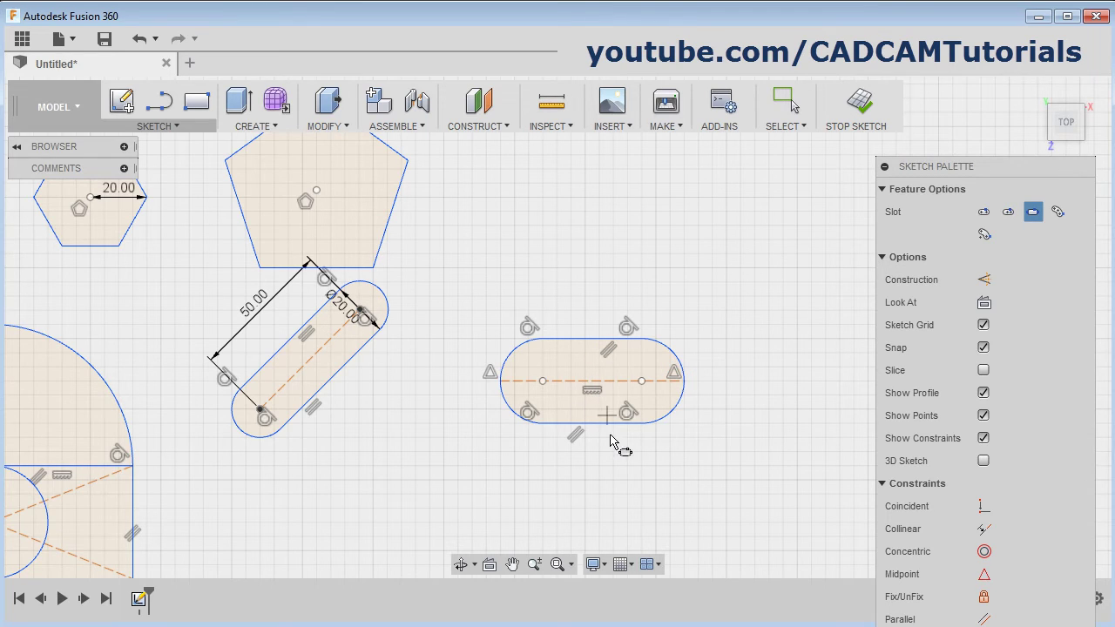
Draw a horizontal center point slot from the pentagon's center, about 15 mm to the second point and 20 mm wide.
click(157, 127)
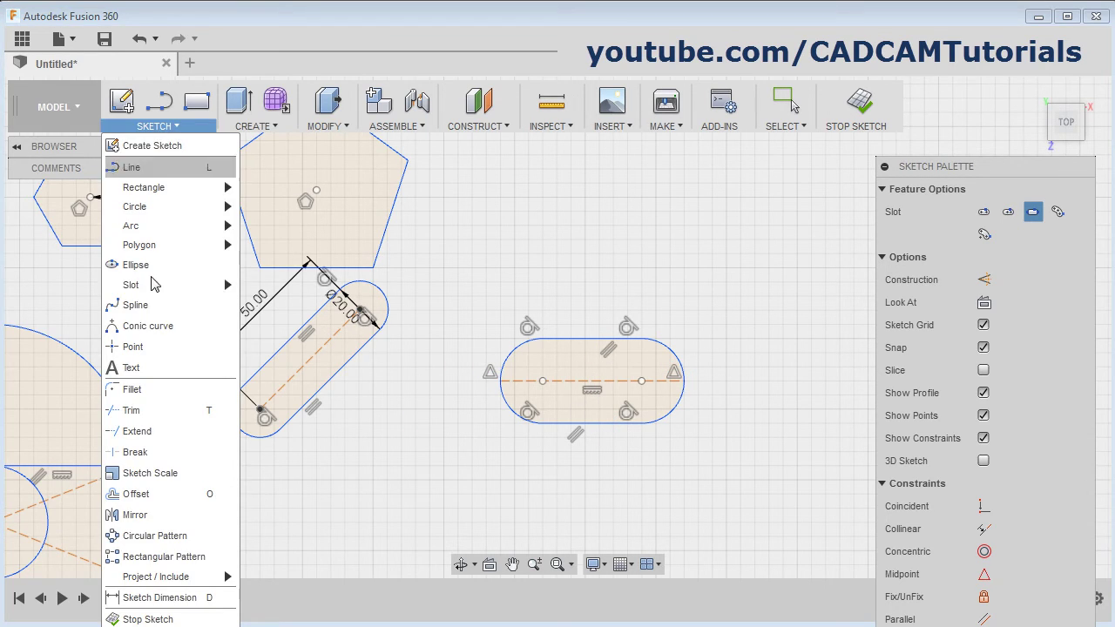
mouse_move(154, 287)
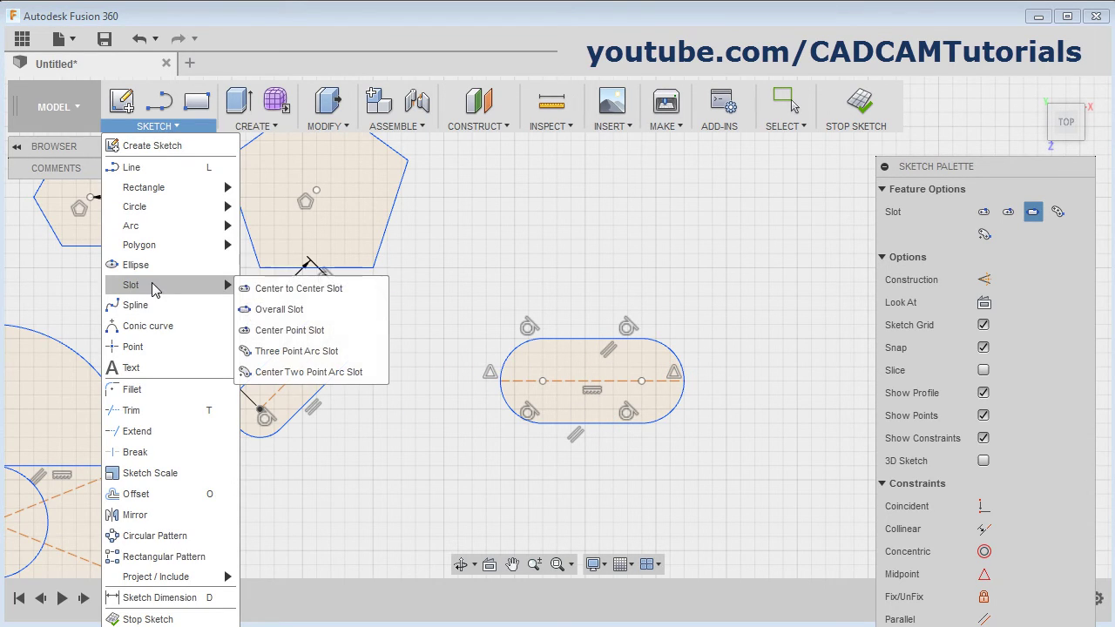
click(294, 331)
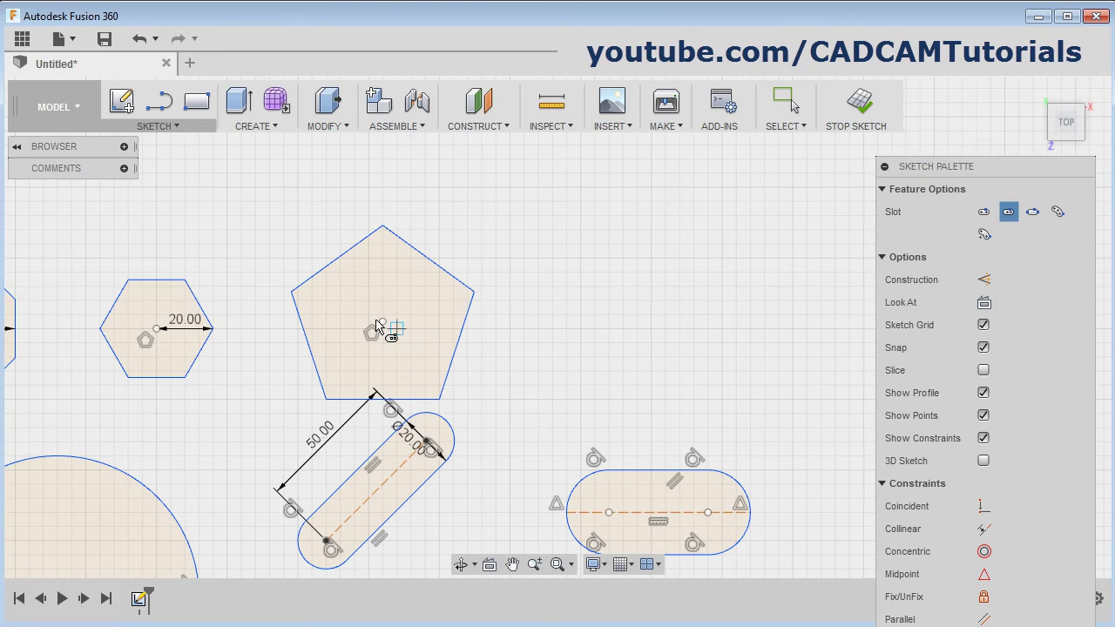
click(397, 322)
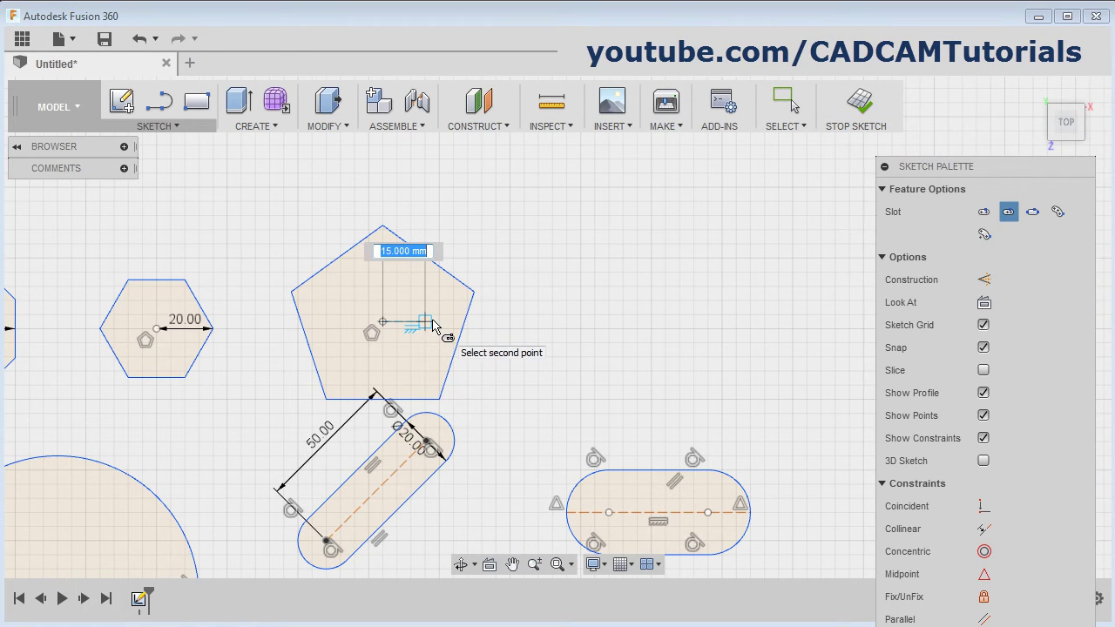
click(433, 325)
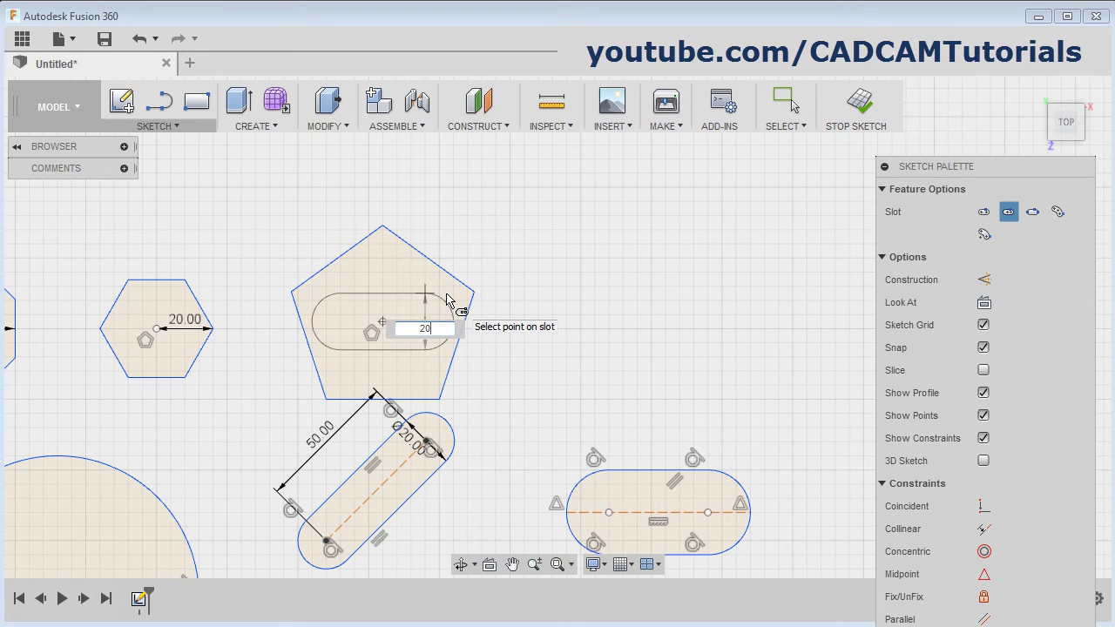
text(20)
key(Return)
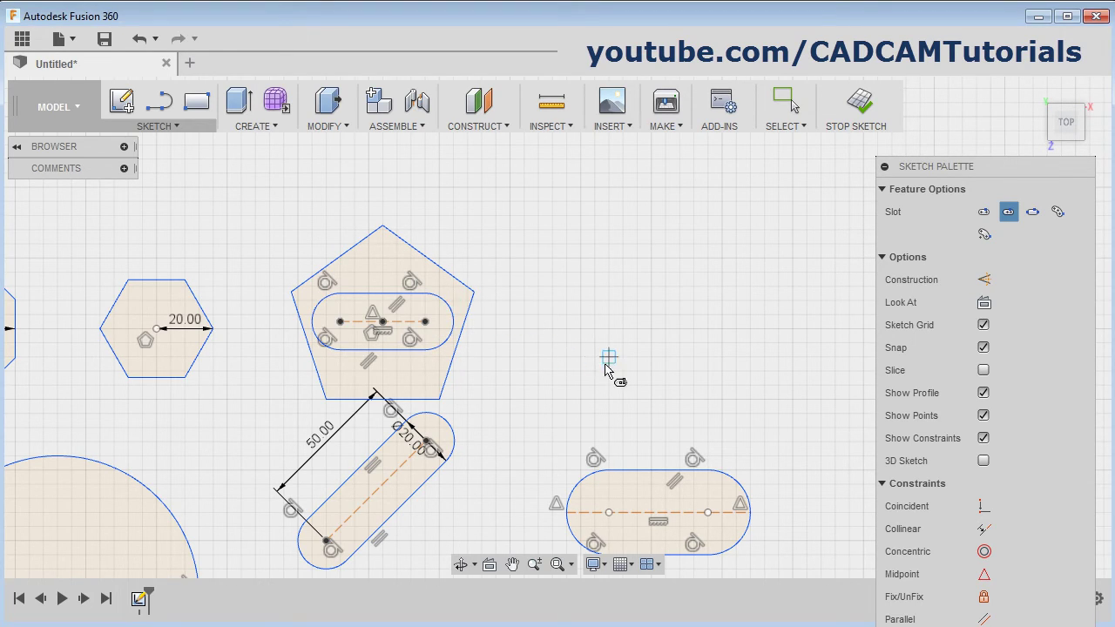
Draw an upward-curving three point arc slot about 31 mm wide in the empty area above the horizontal overall slot.
click(157, 127)
mouse_move(160, 293)
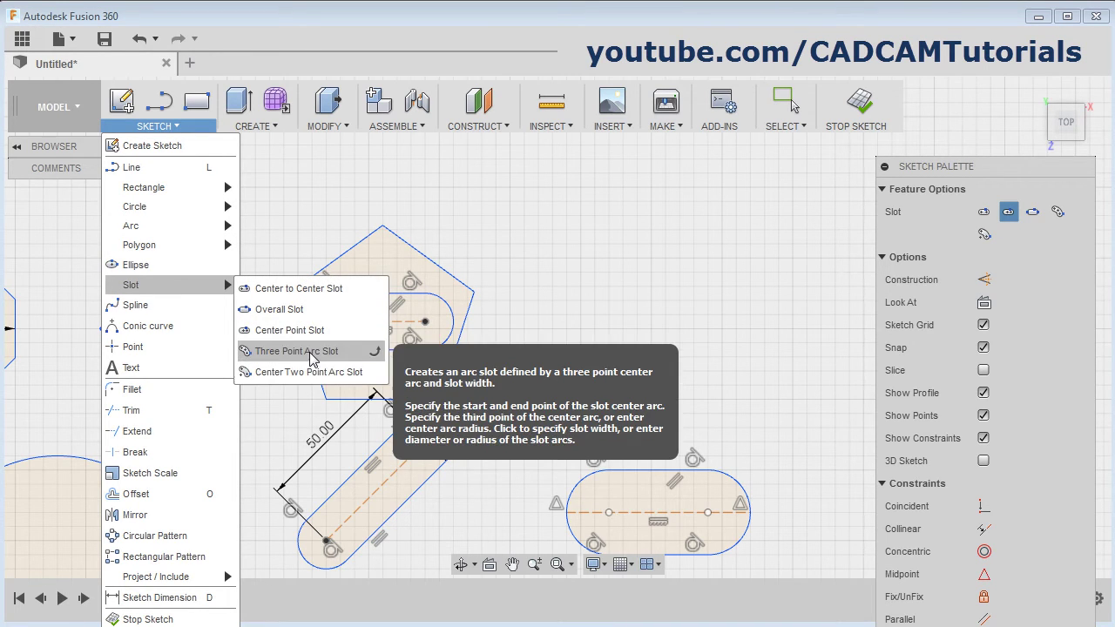
click(296, 351)
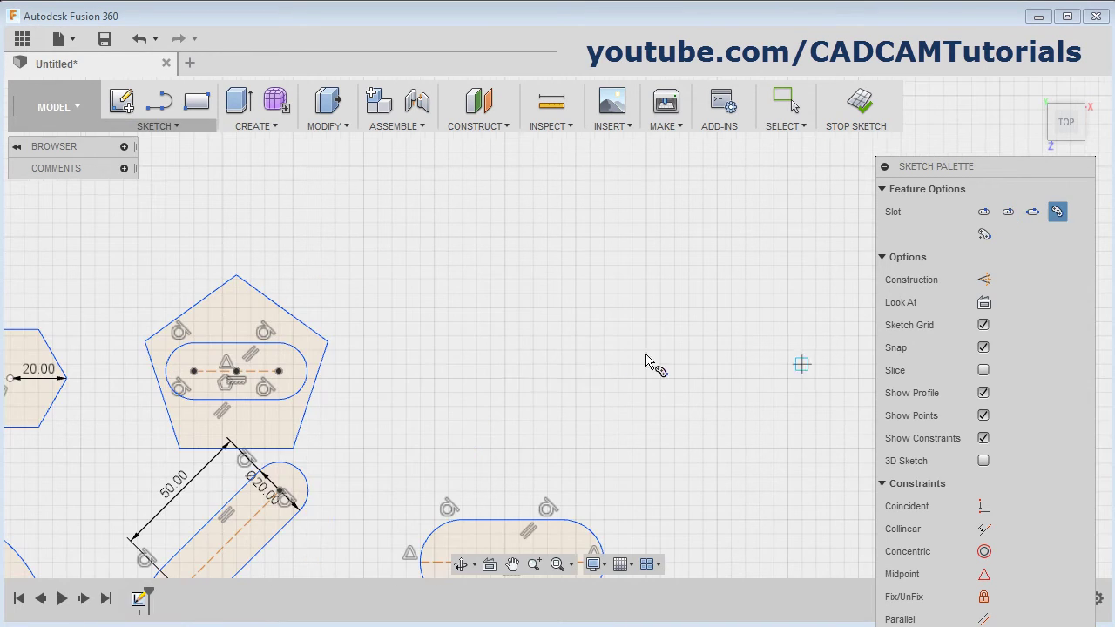
click(490, 364)
click(731, 366)
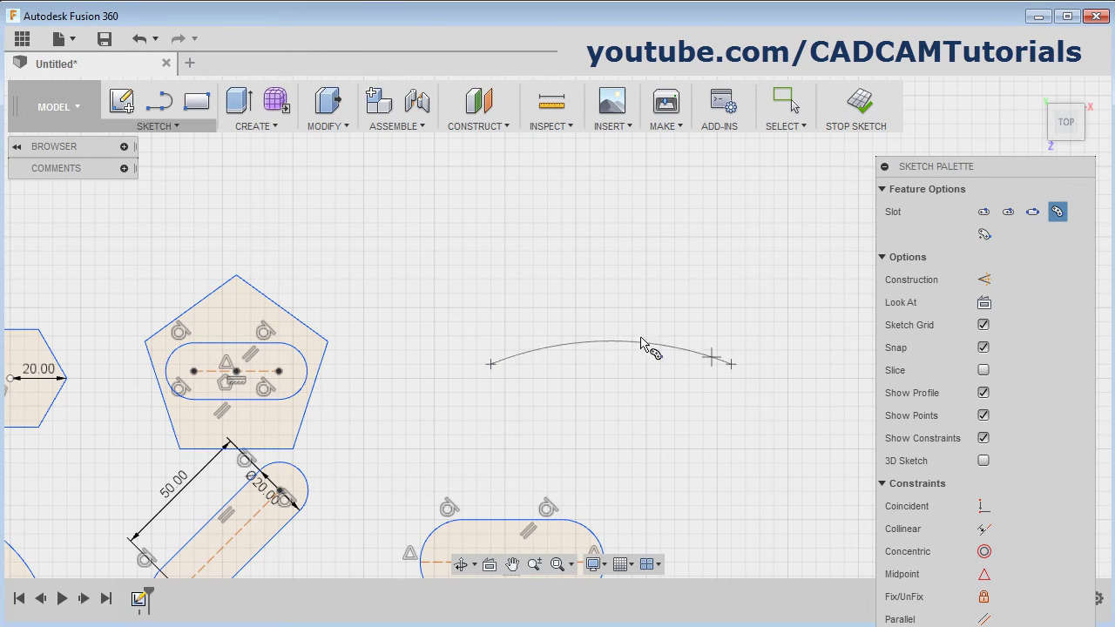
click(622, 280)
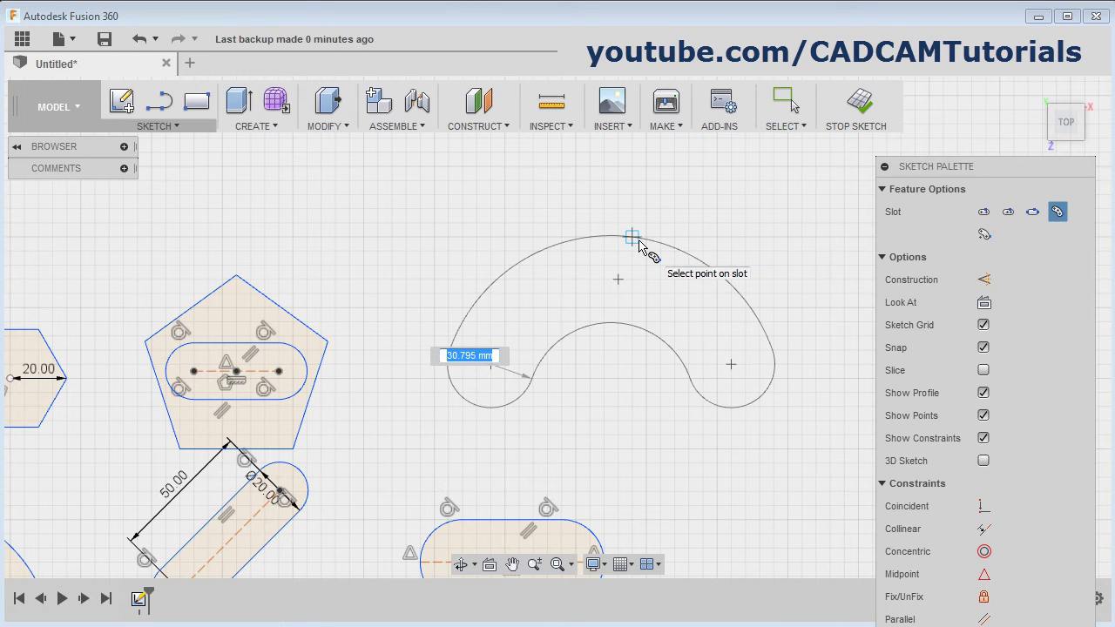
click(640, 247)
Draw a center two point arc slot above the pentagon, about 58 mm radius, about 88 degrees sweep and 26 mm wide.
click(157, 126)
mouse_move(165, 285)
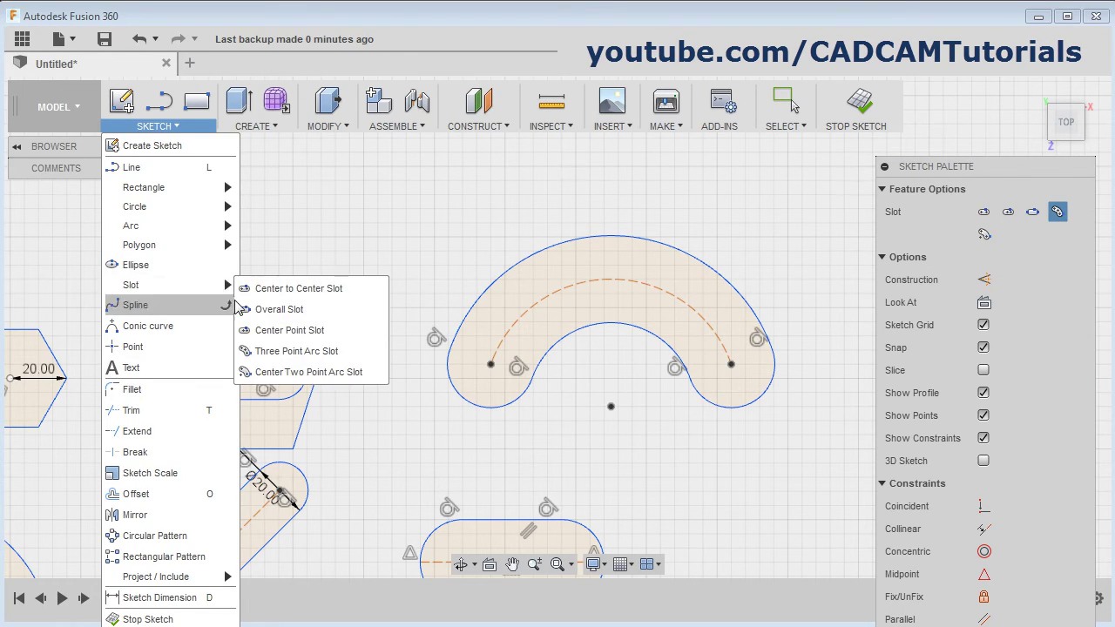
click(309, 372)
middle_drag(340, 274, 511, 455)
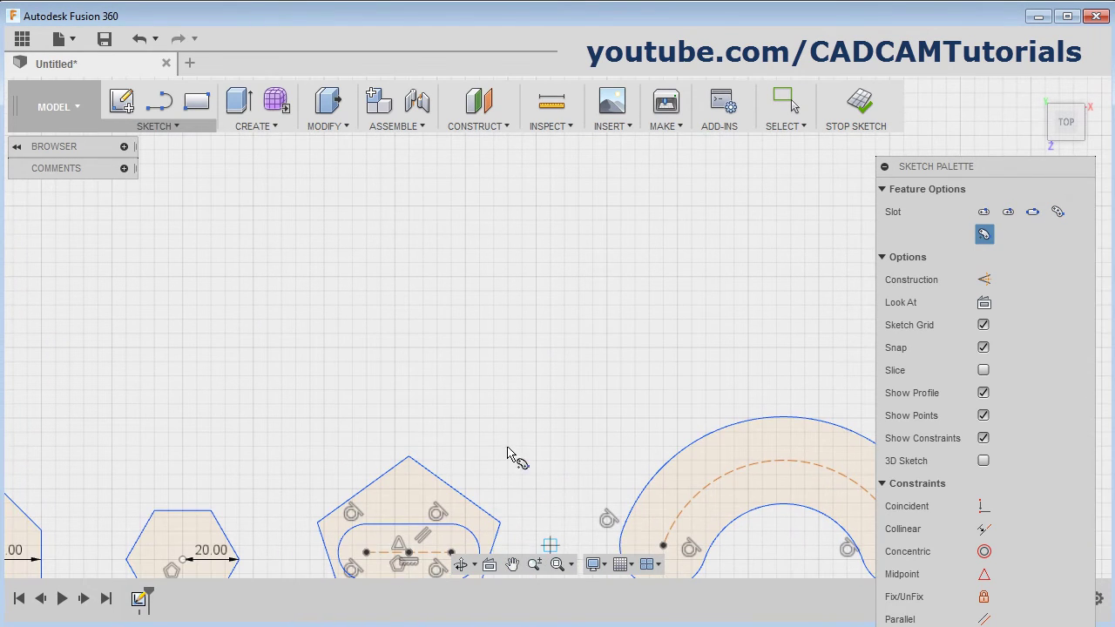
click(329, 354)
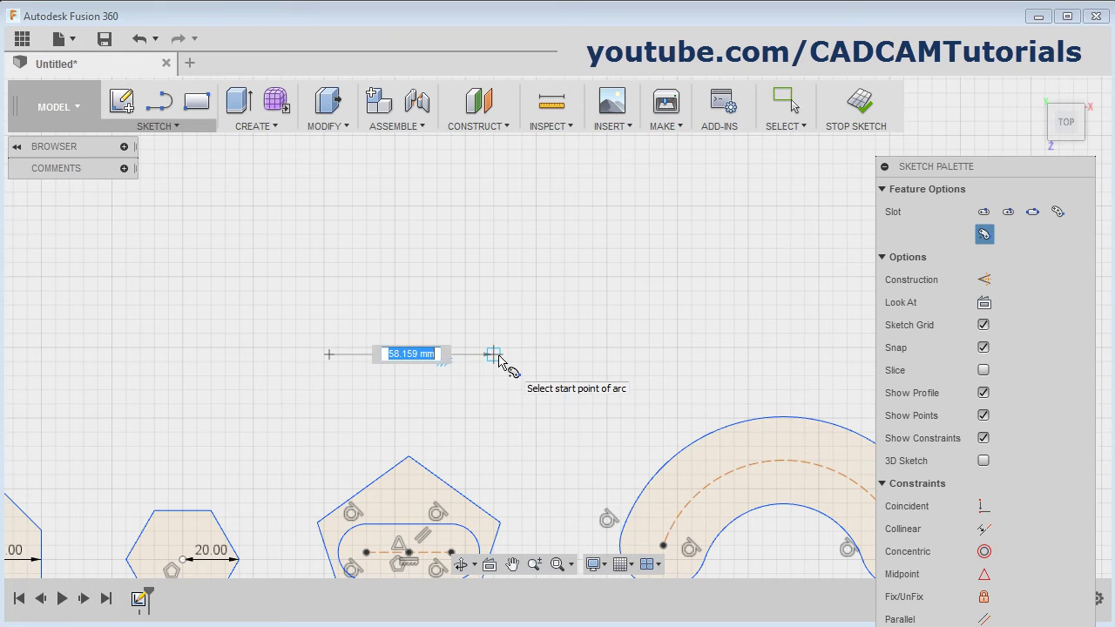
click(493, 354)
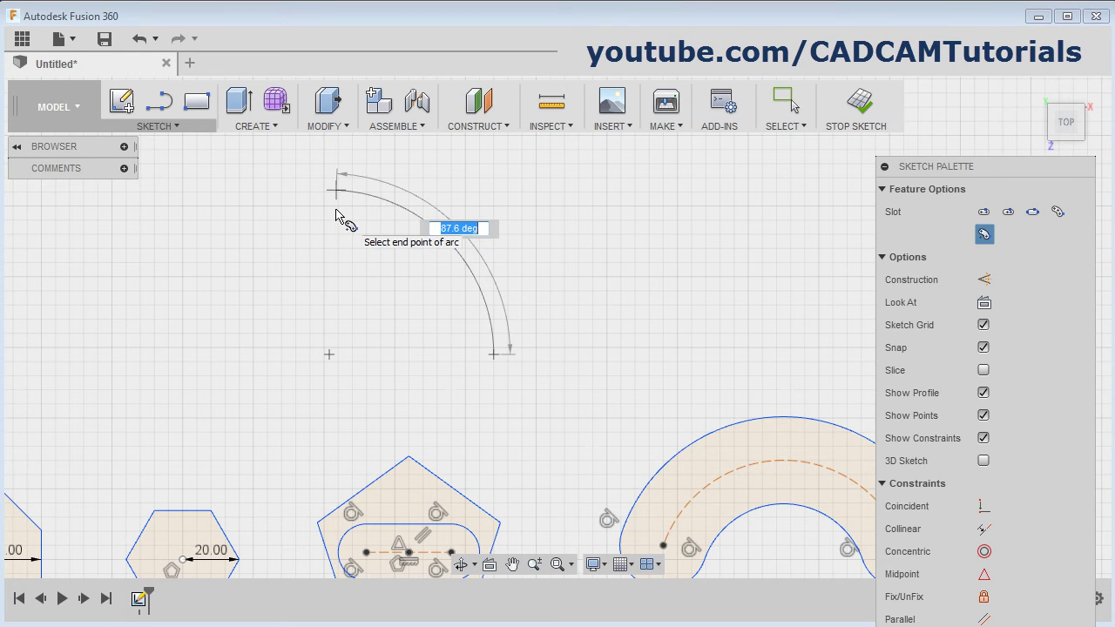
click(336, 213)
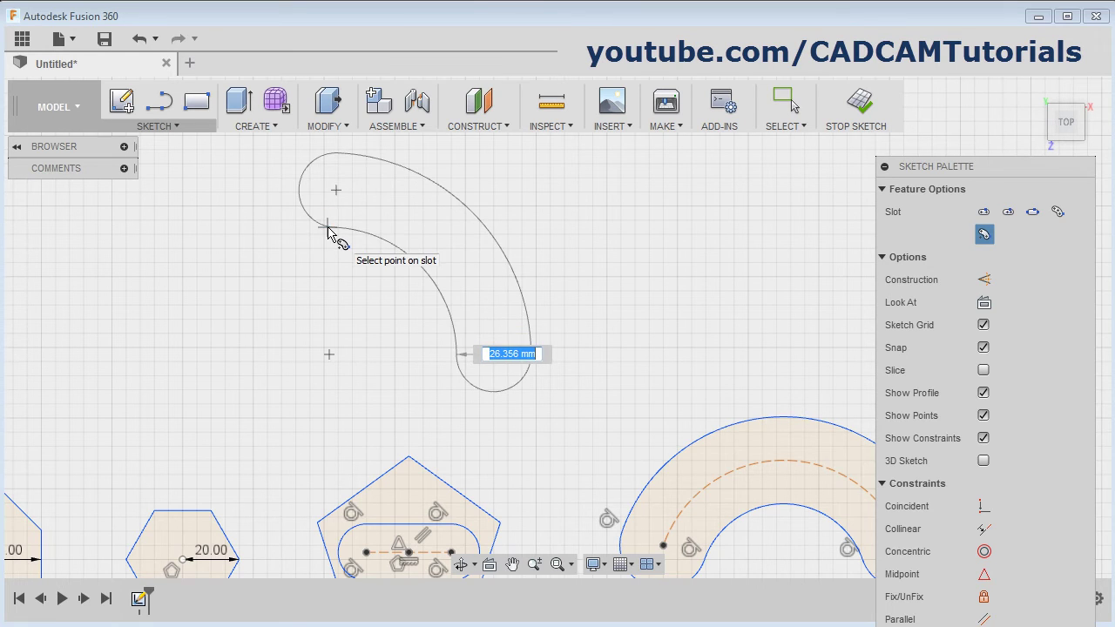
click(329, 233)
Draw a wavy six-point spline in the empty area above the octagon and hexagon.
click(155, 126)
mouse_move(183, 297)
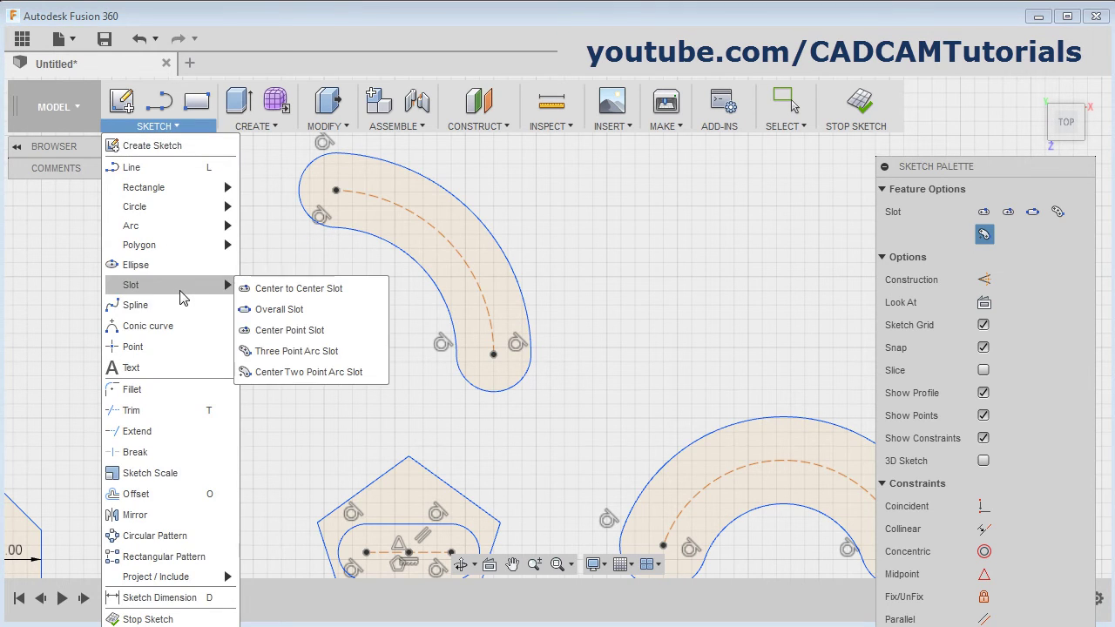
key(Escape)
middle_drag(493, 418, 764, 420)
click(263, 369)
click(333, 327)
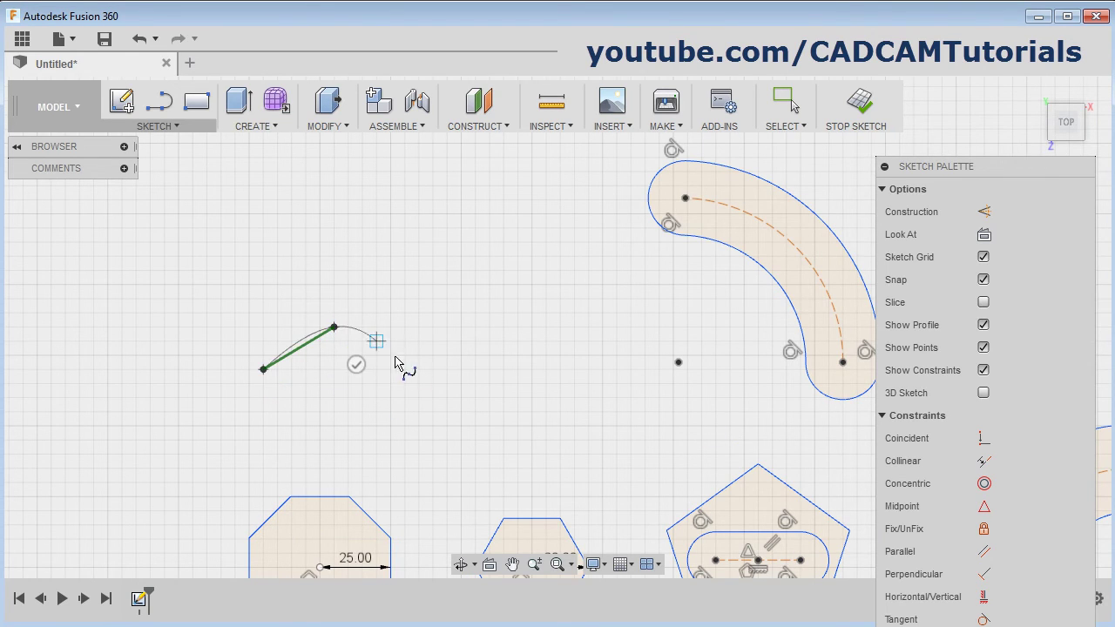
click(419, 369)
click(503, 341)
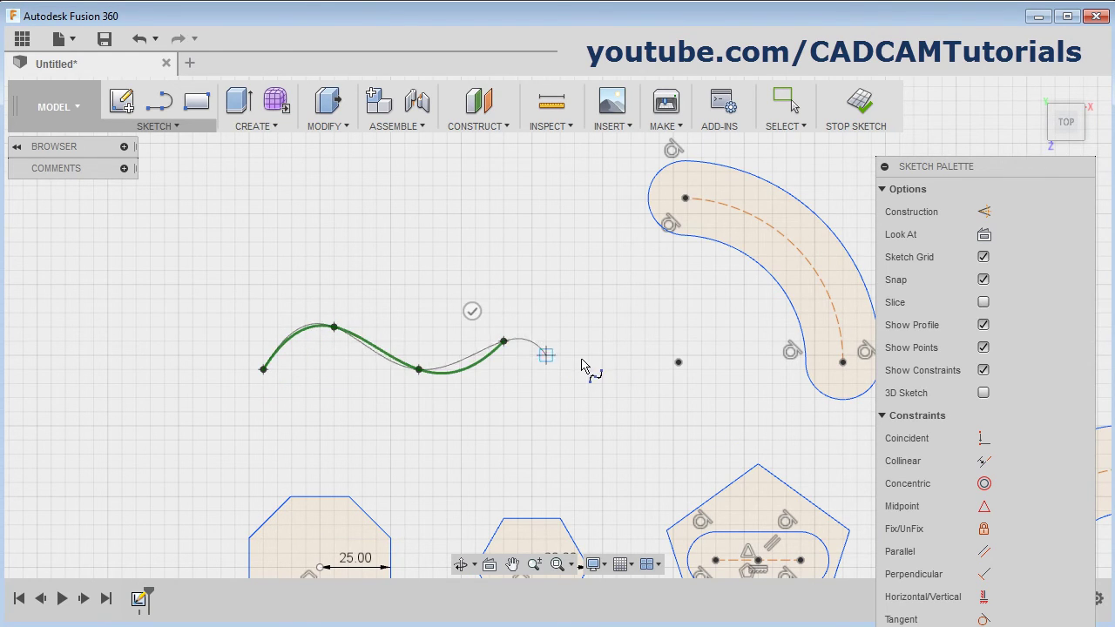
click(602, 370)
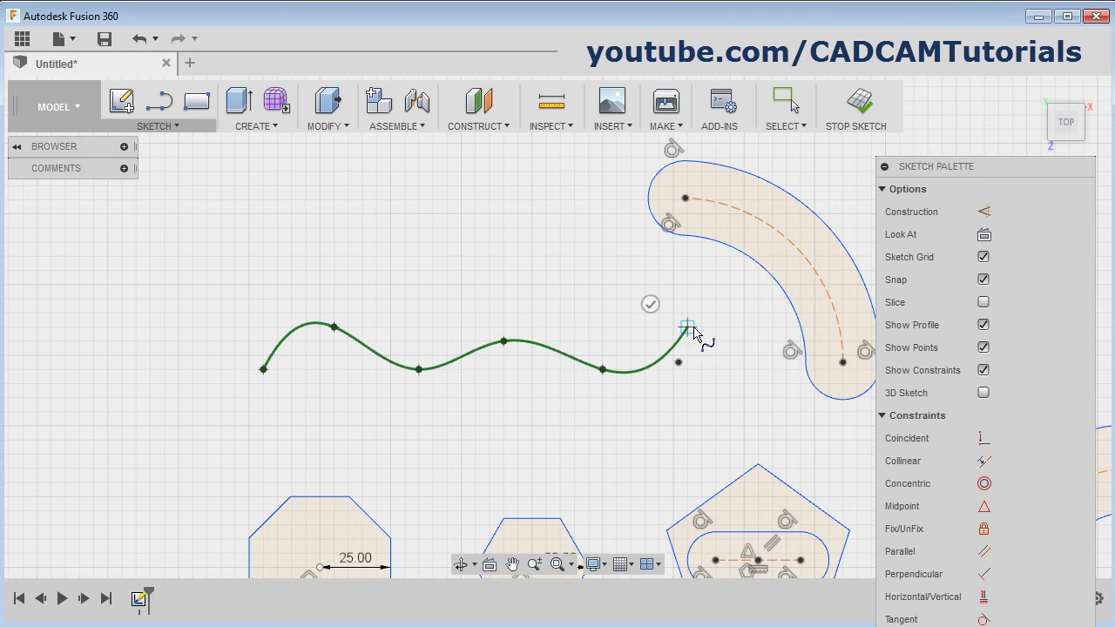
click(687, 326)
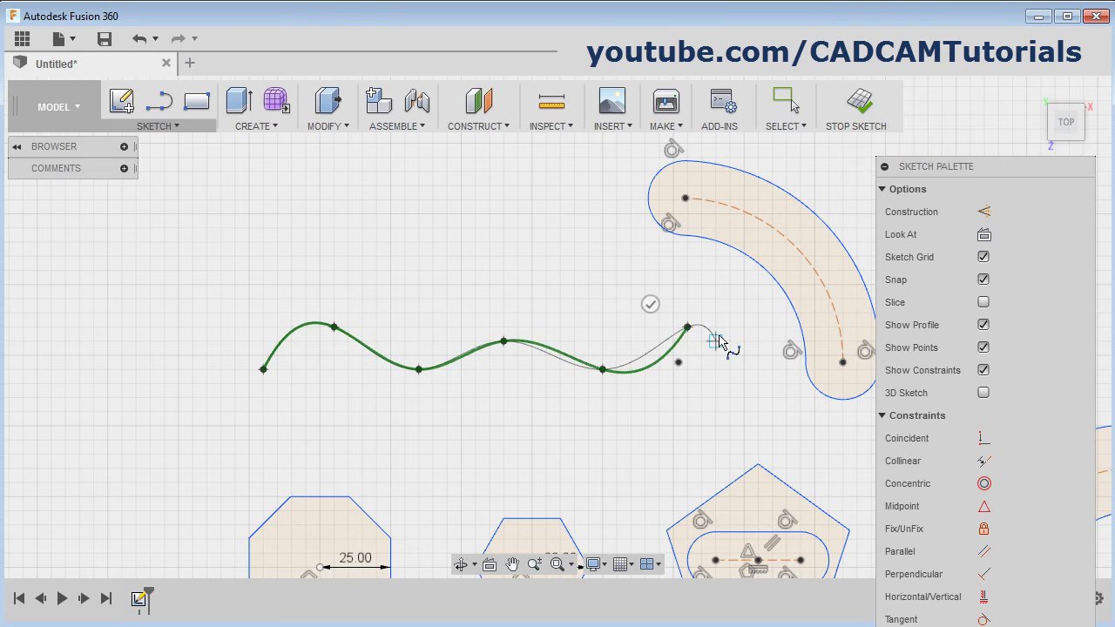
click(650, 304)
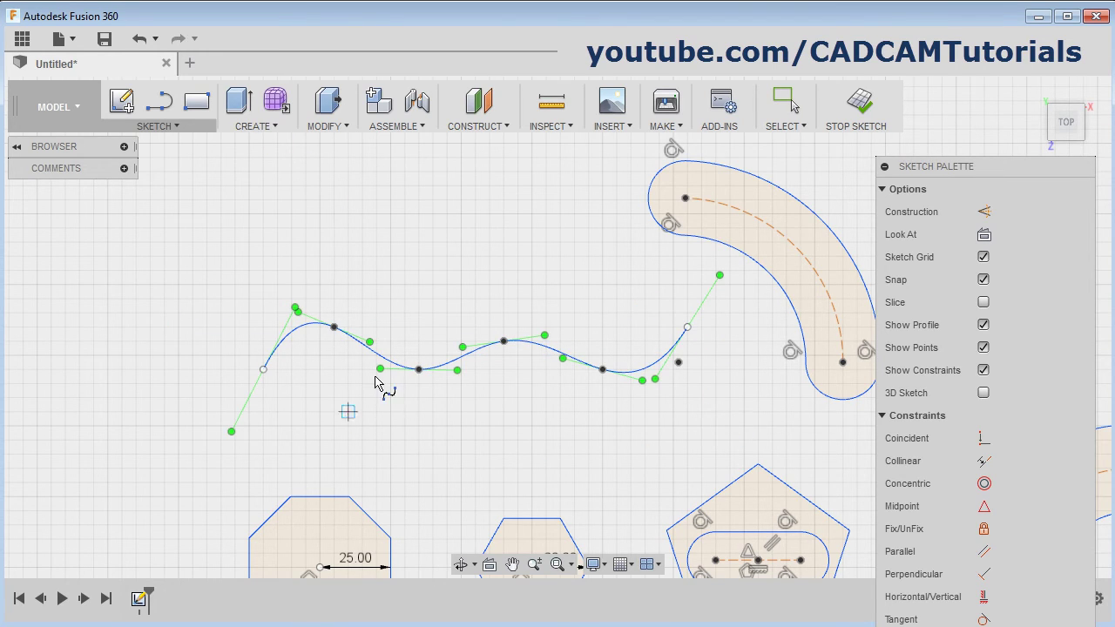
key(Escape)
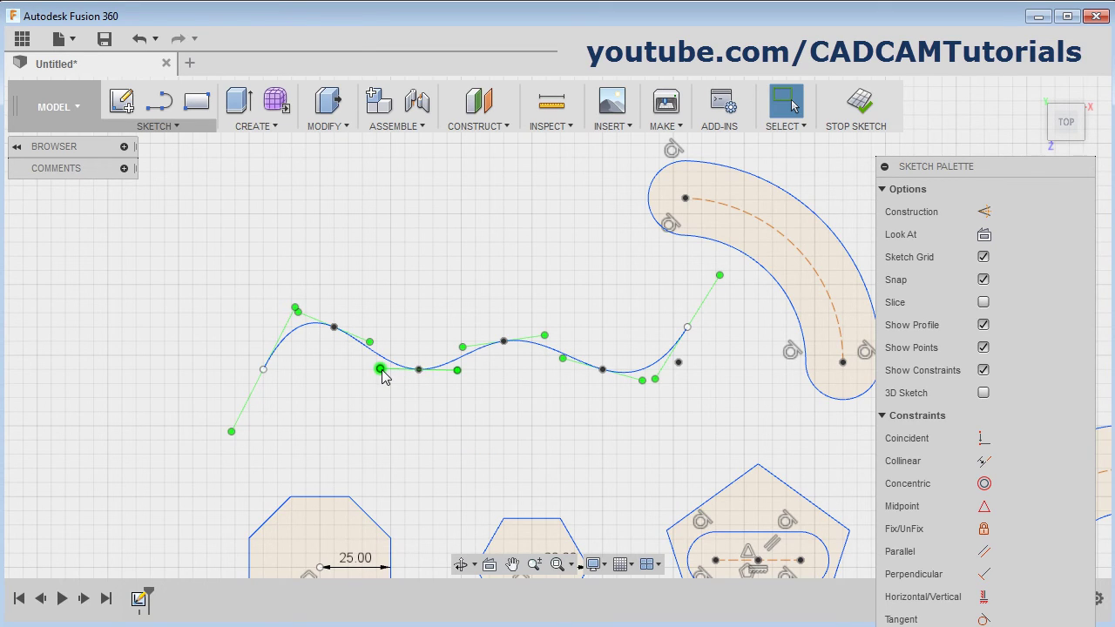
Reshape the spline by leveling the third point's tangent handle and raising its second, third and fifth points.
mouse_move(382, 369)
mouse_down()
mouse_move(391, 389)
mouse_move(377, 356)
mouse_move(379, 375)
mouse_up()
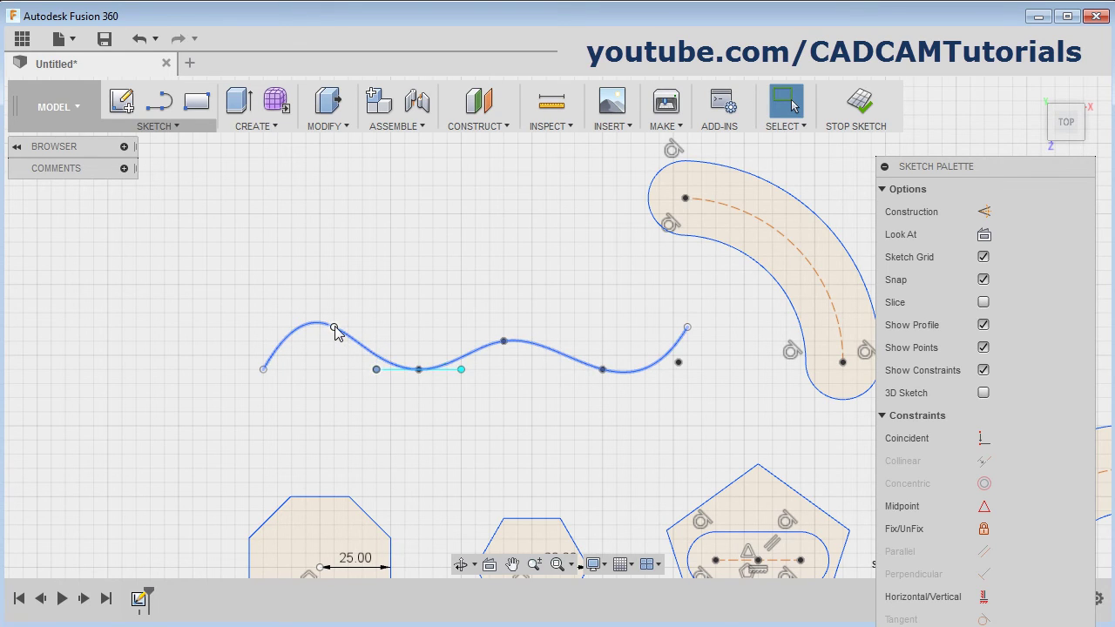
drag(334, 329, 335, 299)
drag(419, 371, 431, 236)
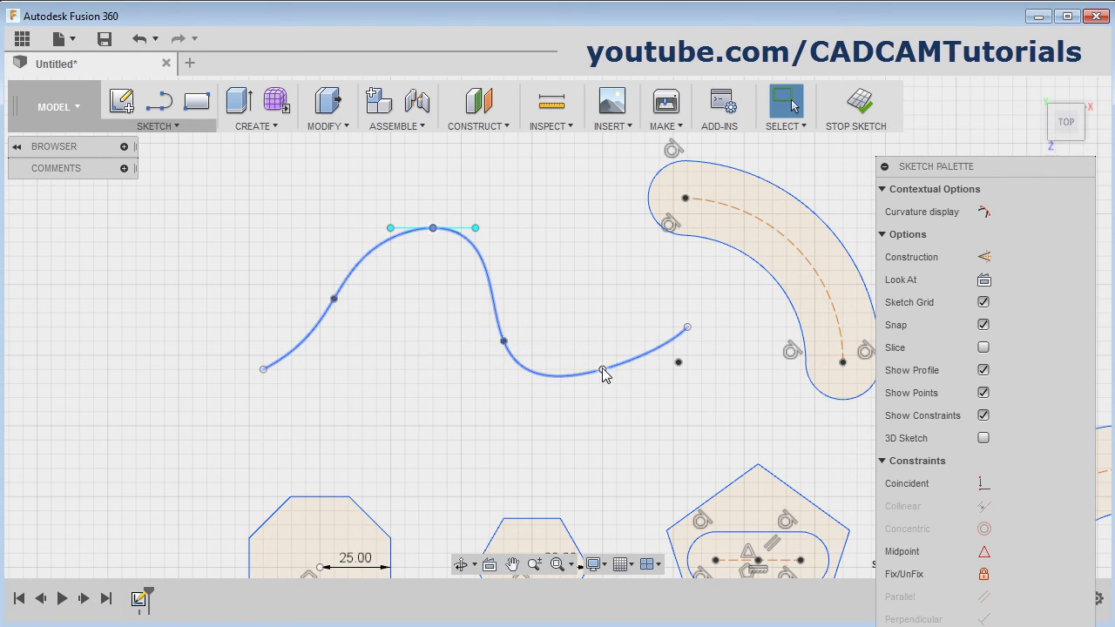
drag(601, 370, 587, 314)
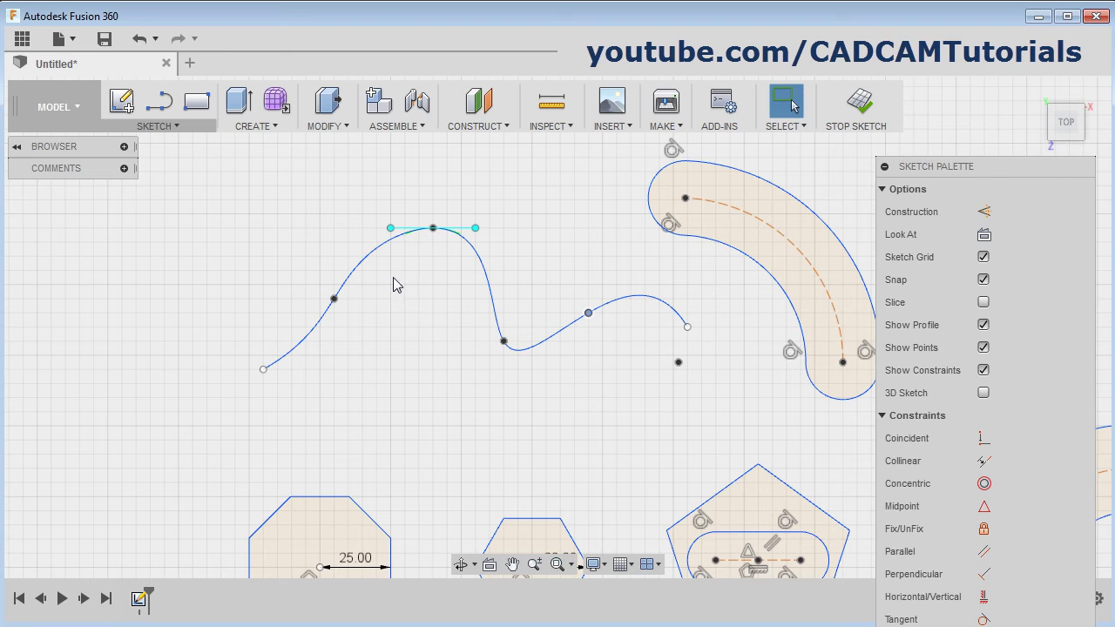
Draw an upward-pointing conic curve with a rho value of 0.8 in the empty area to the left of the spline.
click(158, 127)
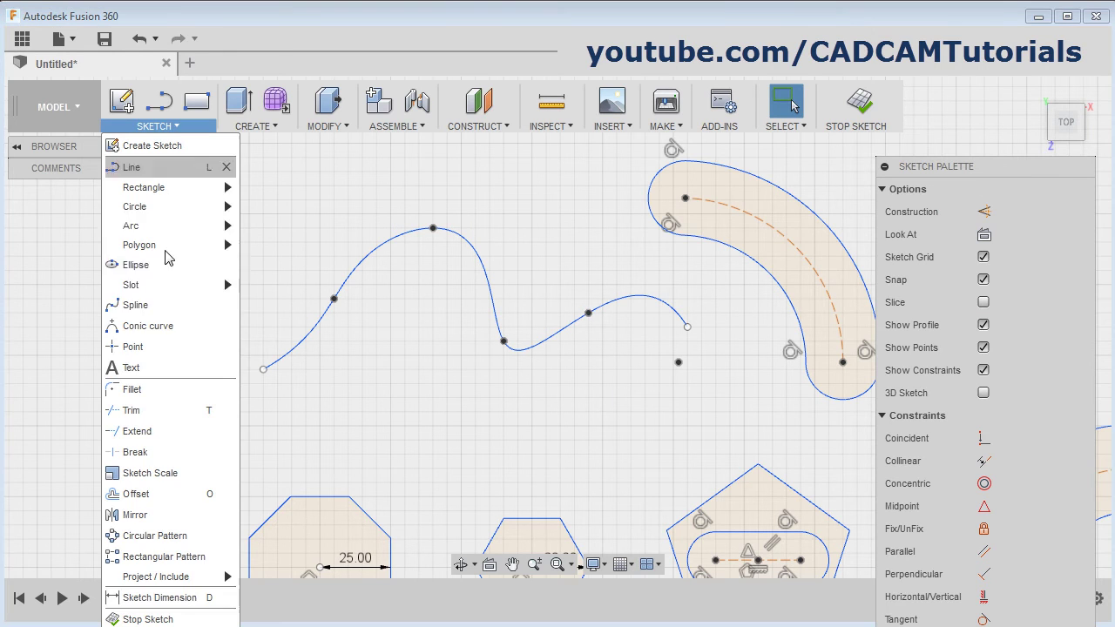
click(166, 326)
middle_drag(249, 424, 716, 480)
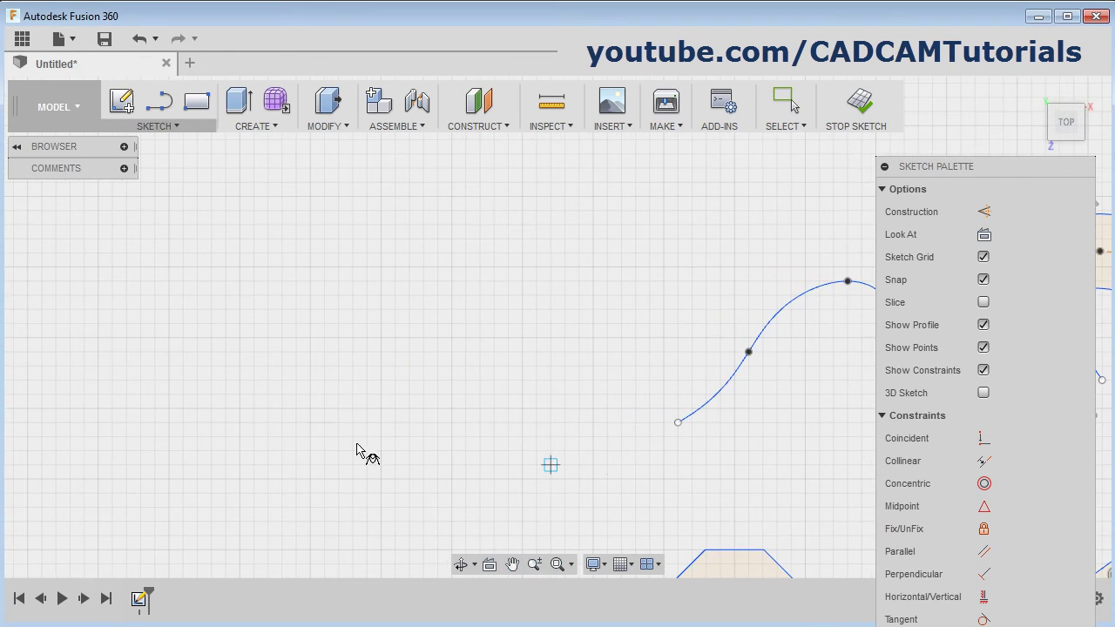
click(296, 423)
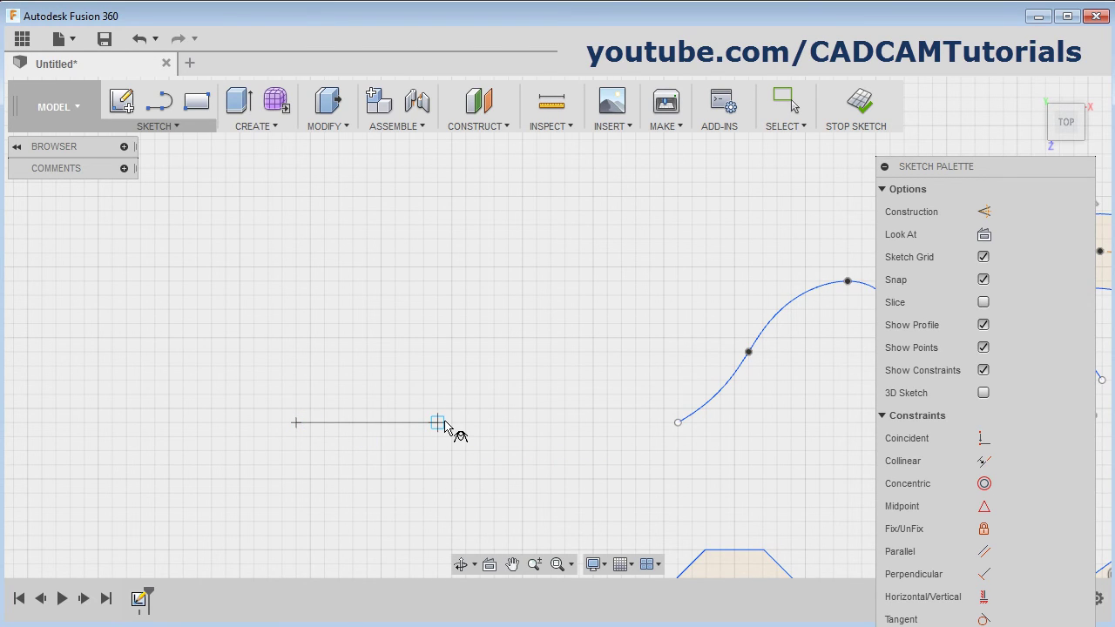
click(438, 423)
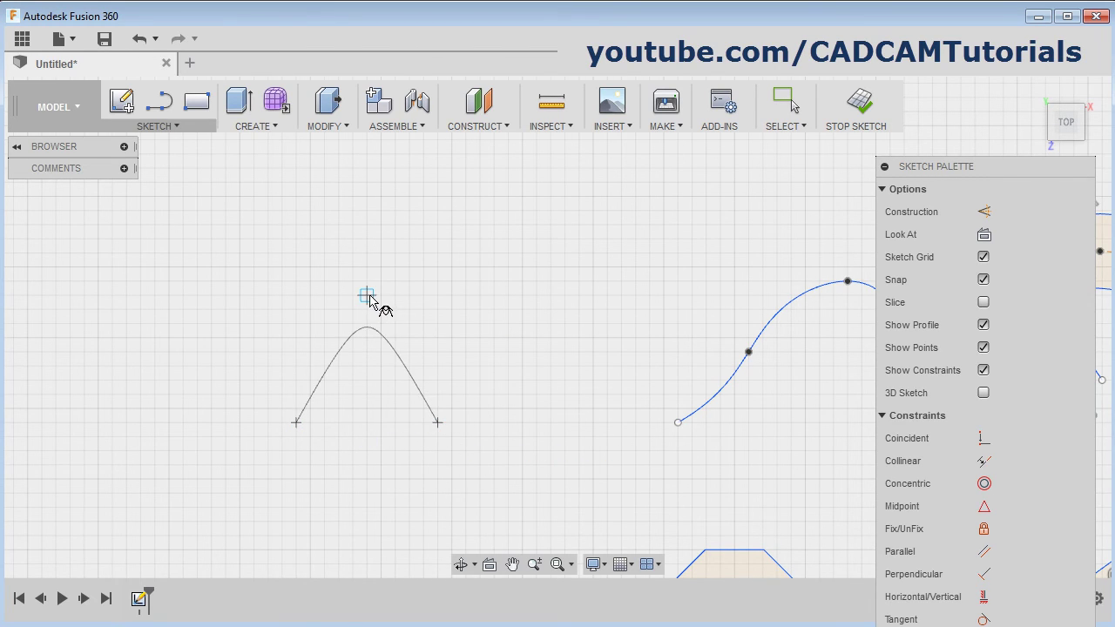
click(370, 297)
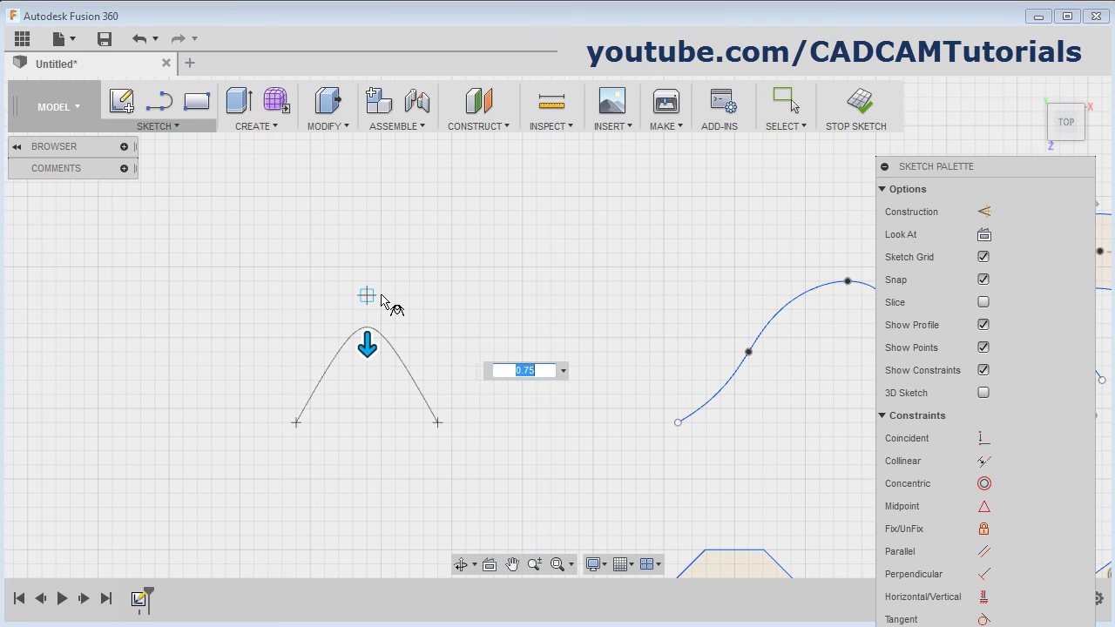
text(0)
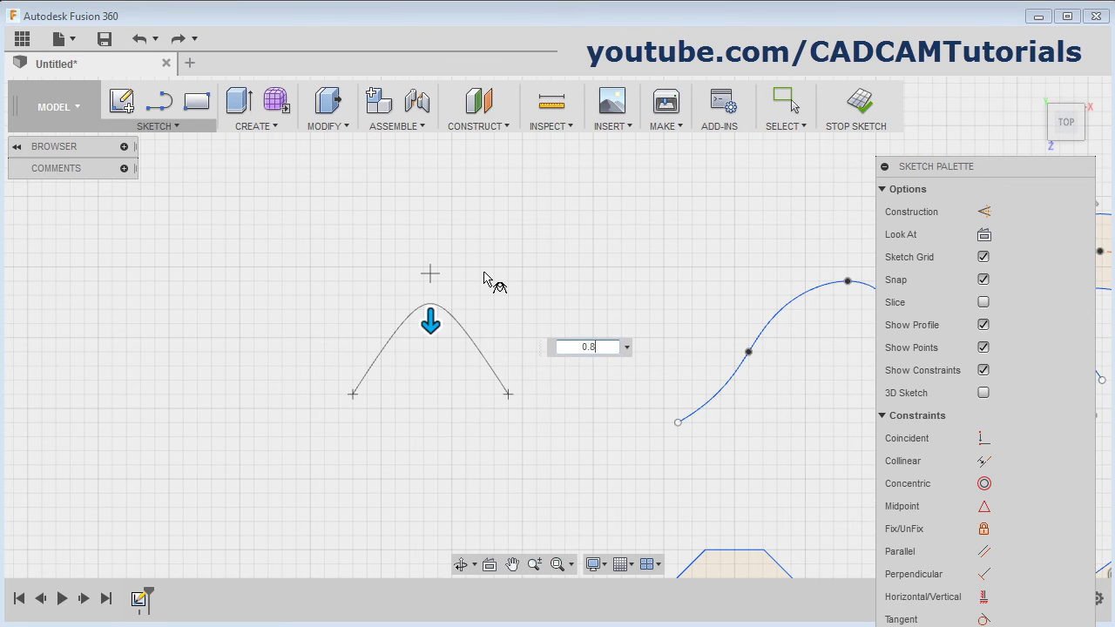
key(Return)
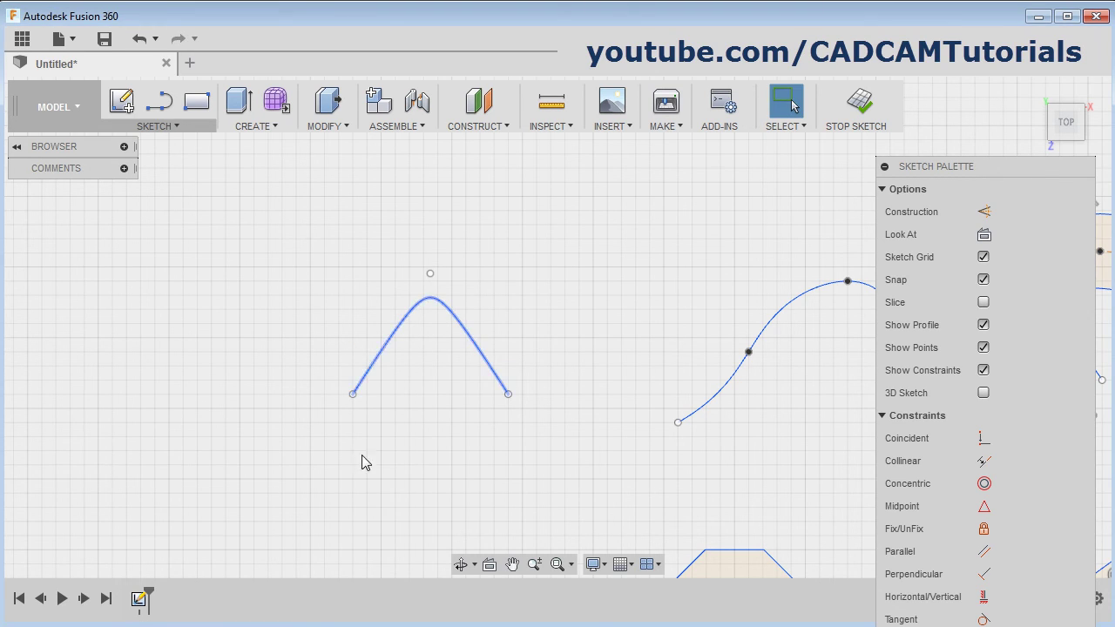
Place a sketch point below and to the left of the conic curve.
click(168, 129)
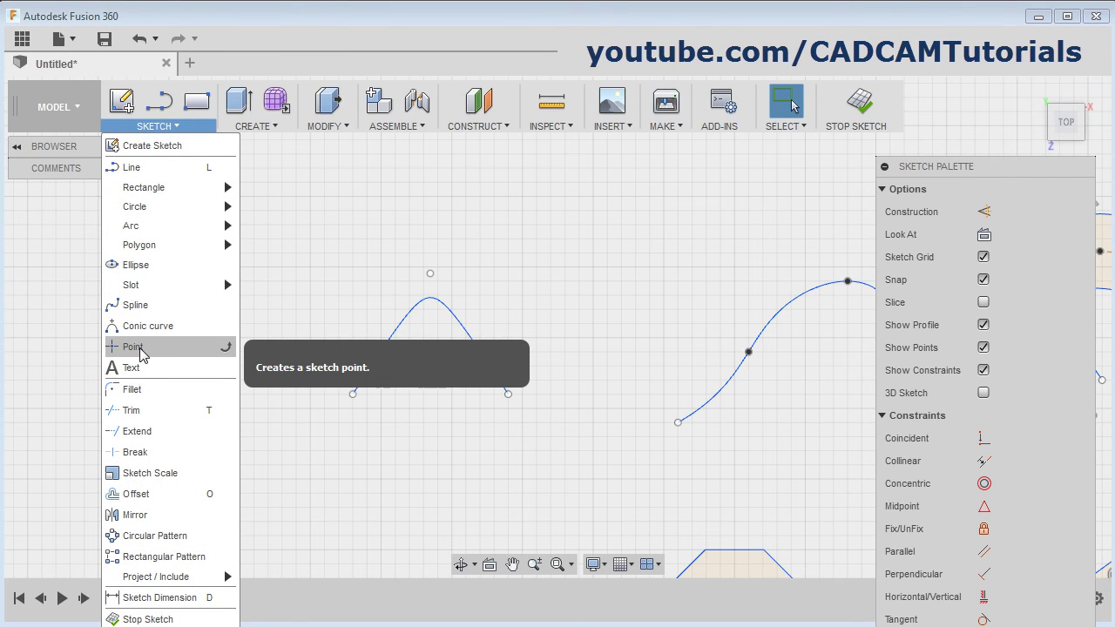
click(140, 347)
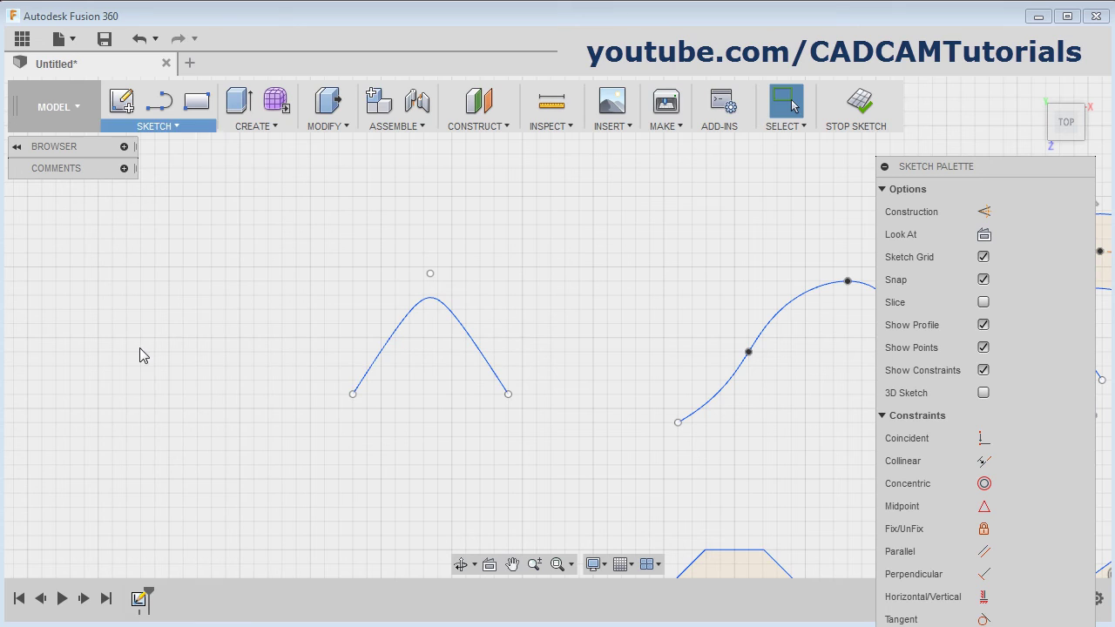
click(236, 477)
Add the sketch text "CAD CAM Tutorials" starting on the green vertical axis, left of the sketch point.
click(167, 129)
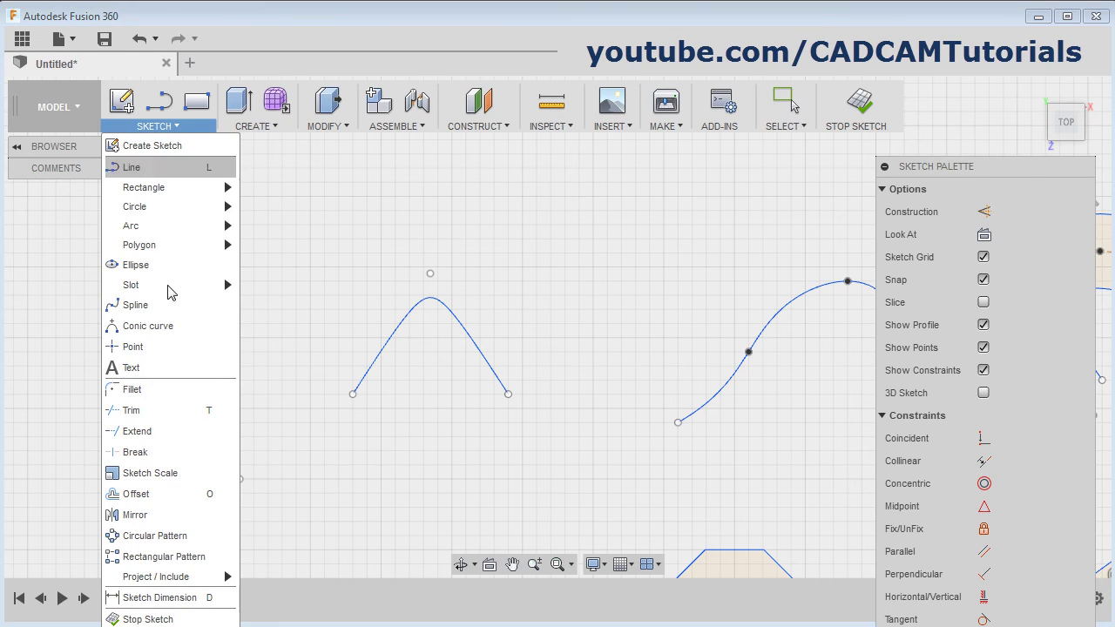
click(164, 370)
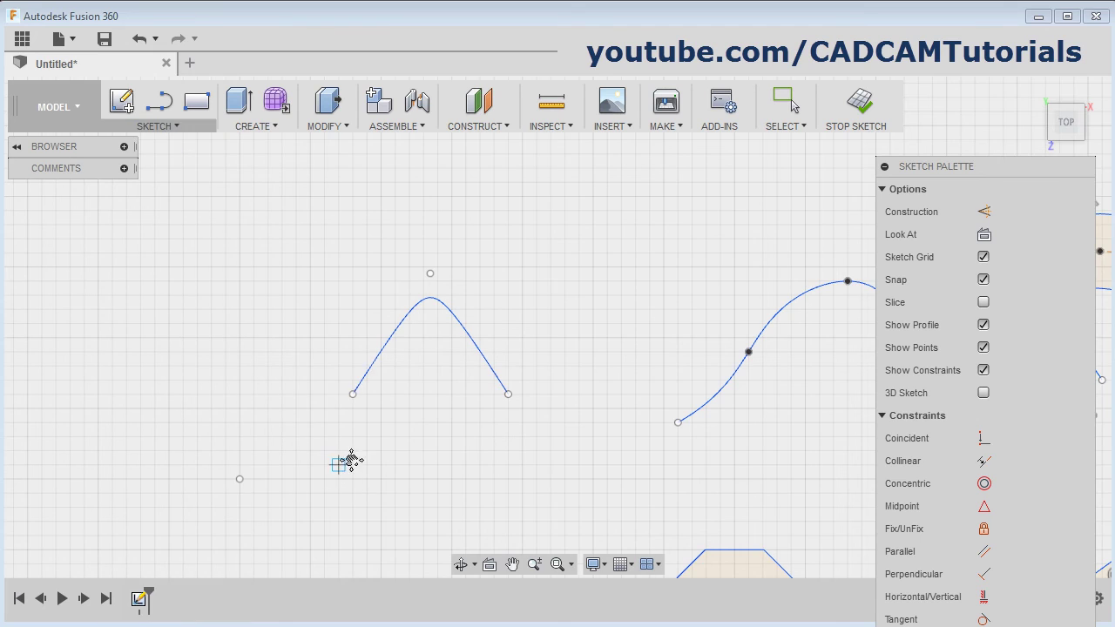
middle_drag(351, 462, 646, 345)
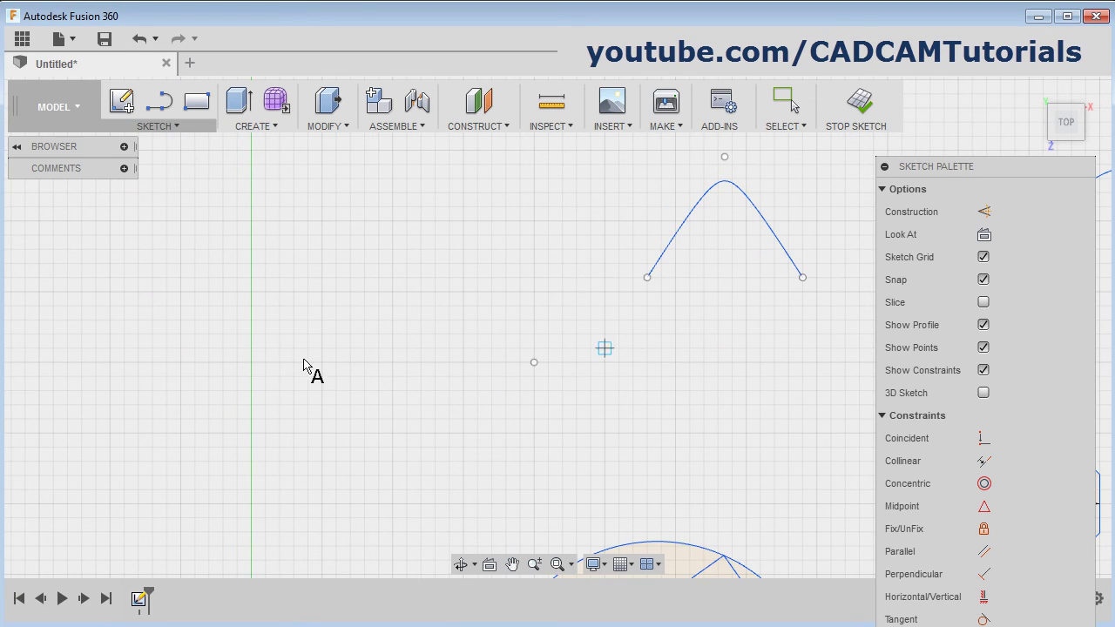
click(251, 333)
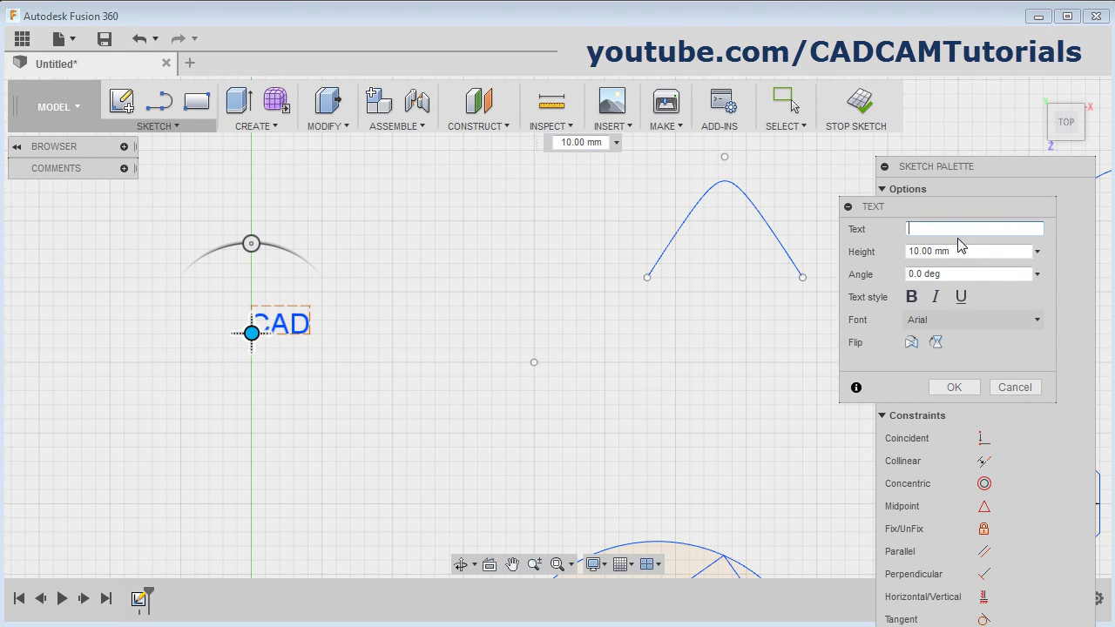
text(CAD CAM)
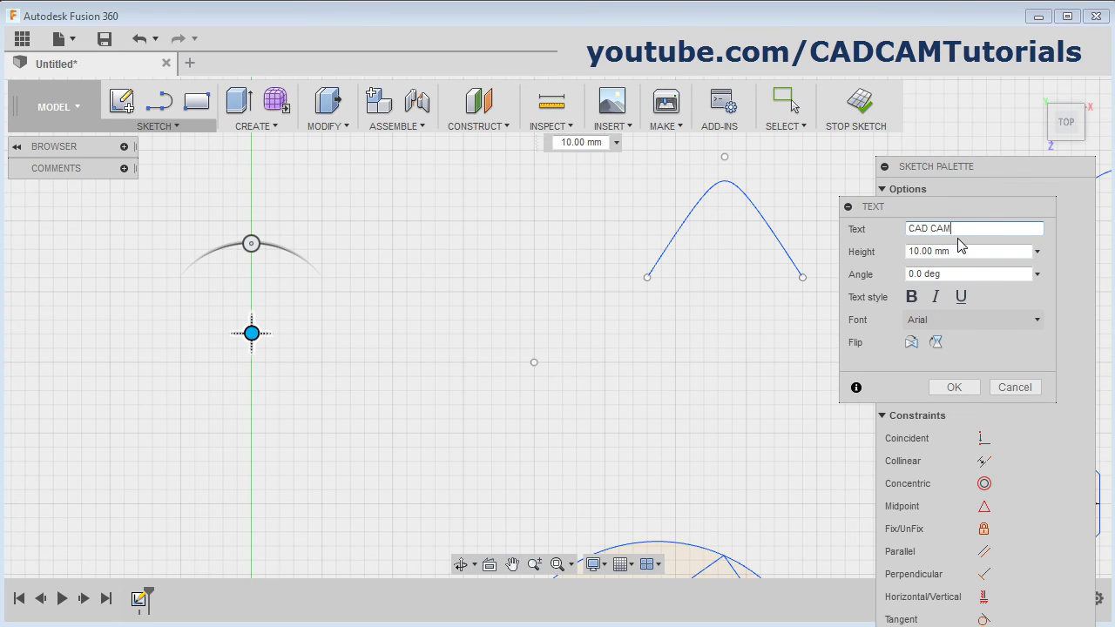
text( Tutorials)
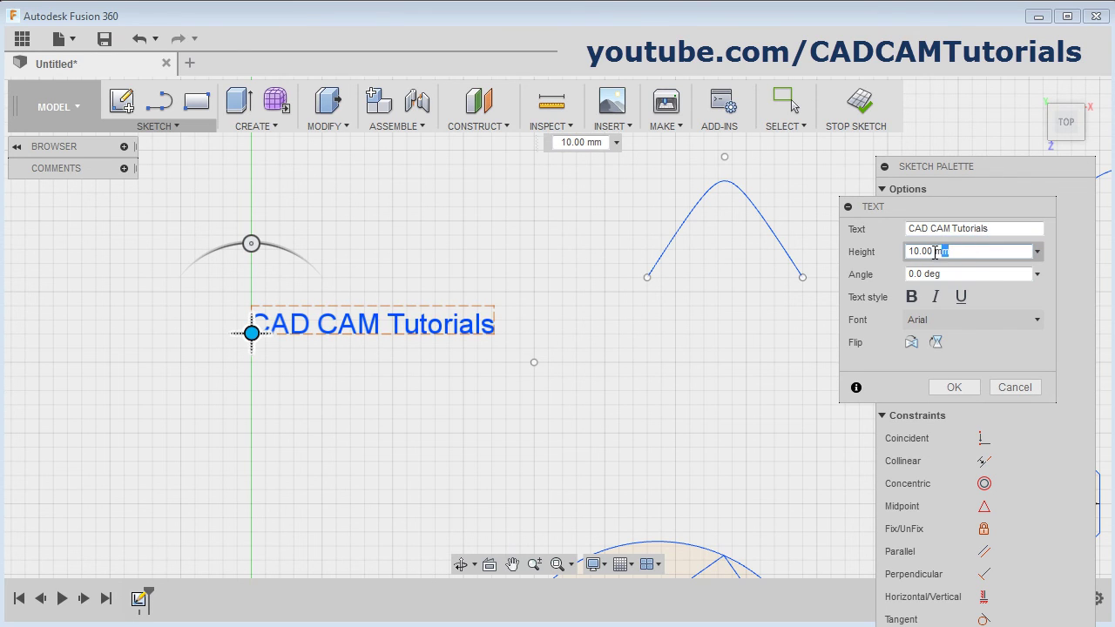
Make the text bold, italic and underlined, and set its font to Aparajita.
triple_click(935, 251)
triple_click(971, 275)
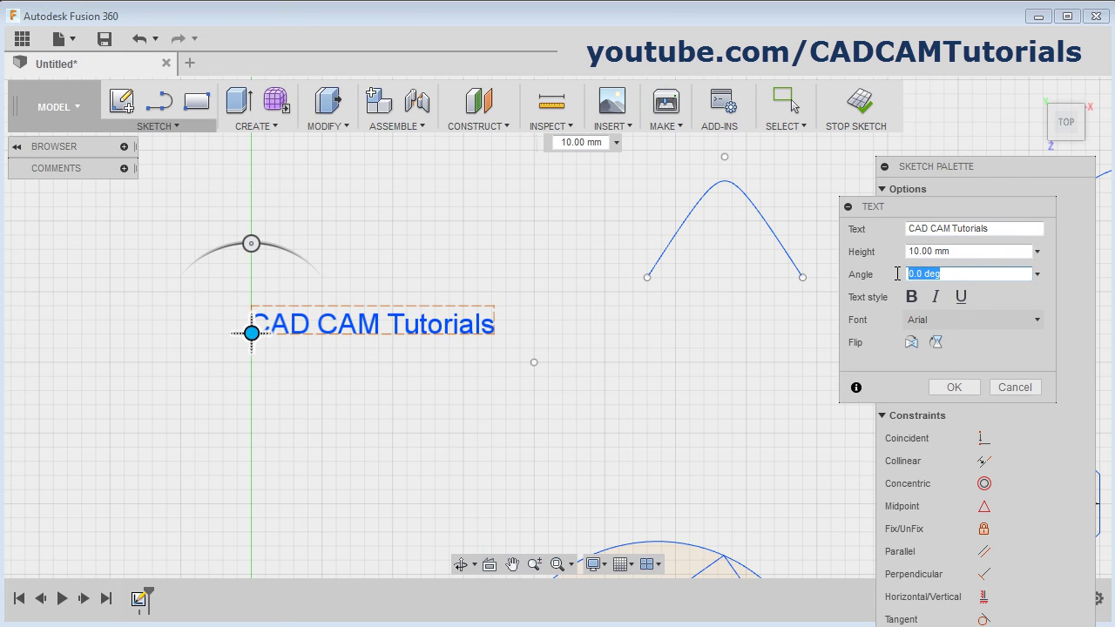
click(911, 298)
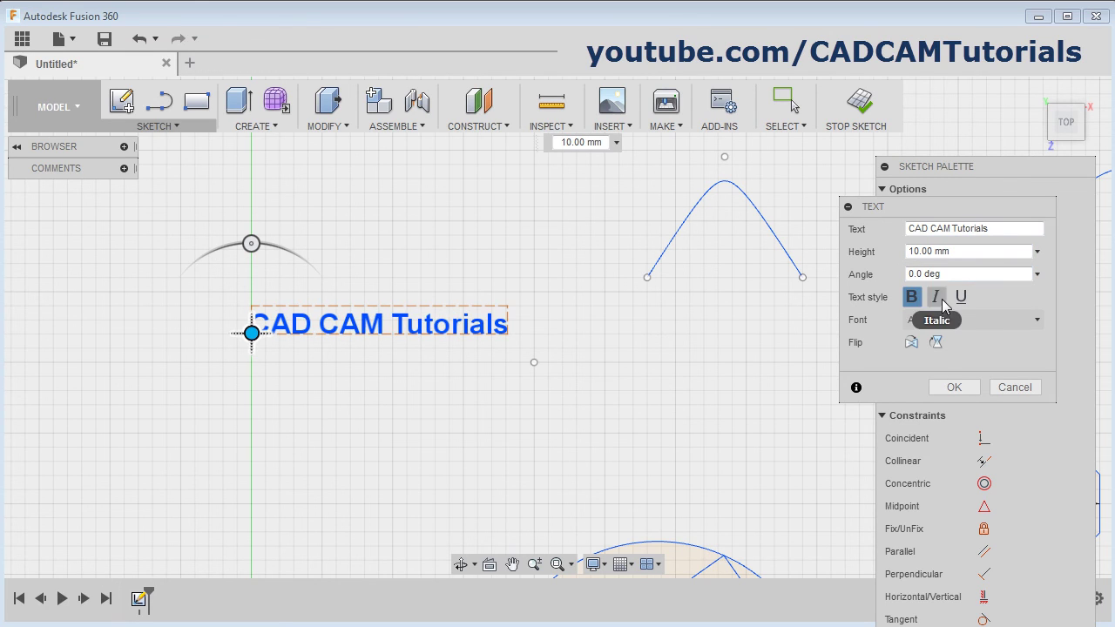
click(936, 297)
click(961, 296)
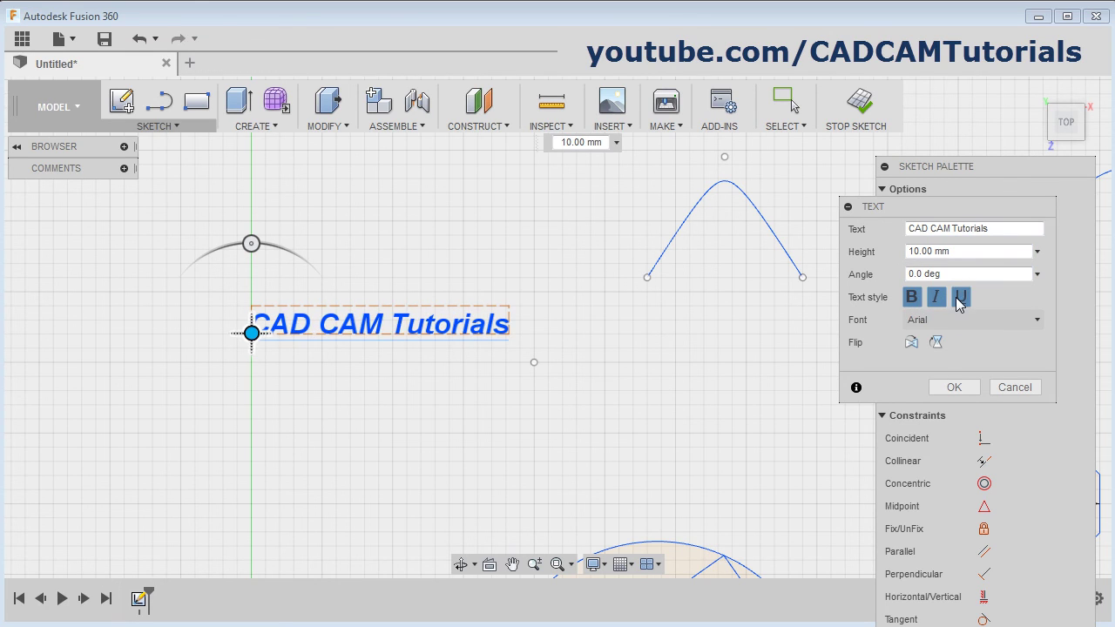
click(1037, 321)
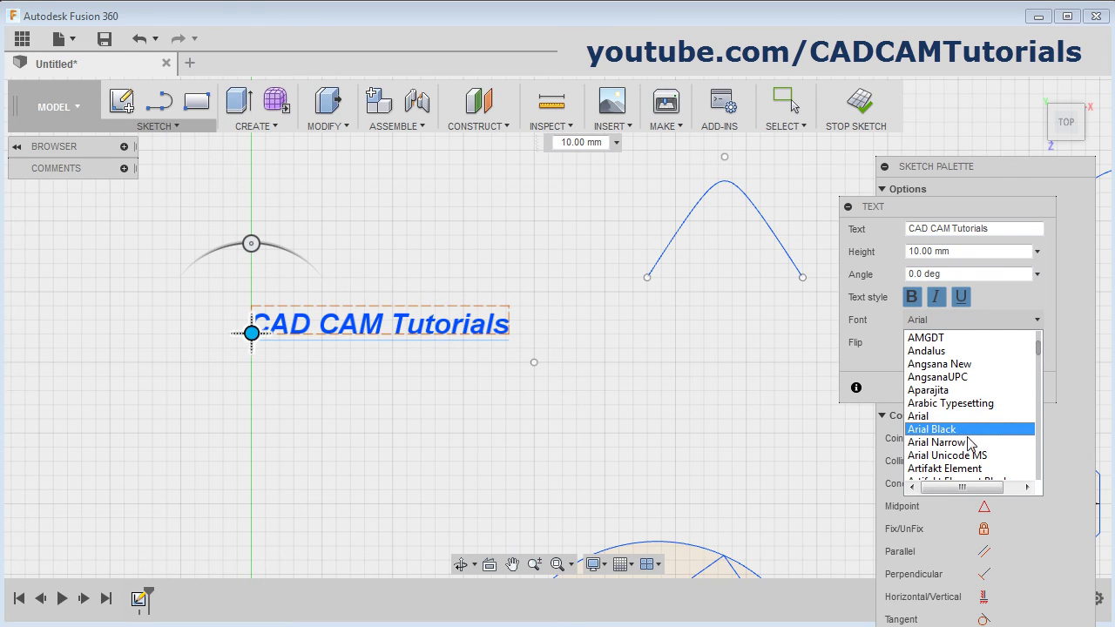
click(930, 390)
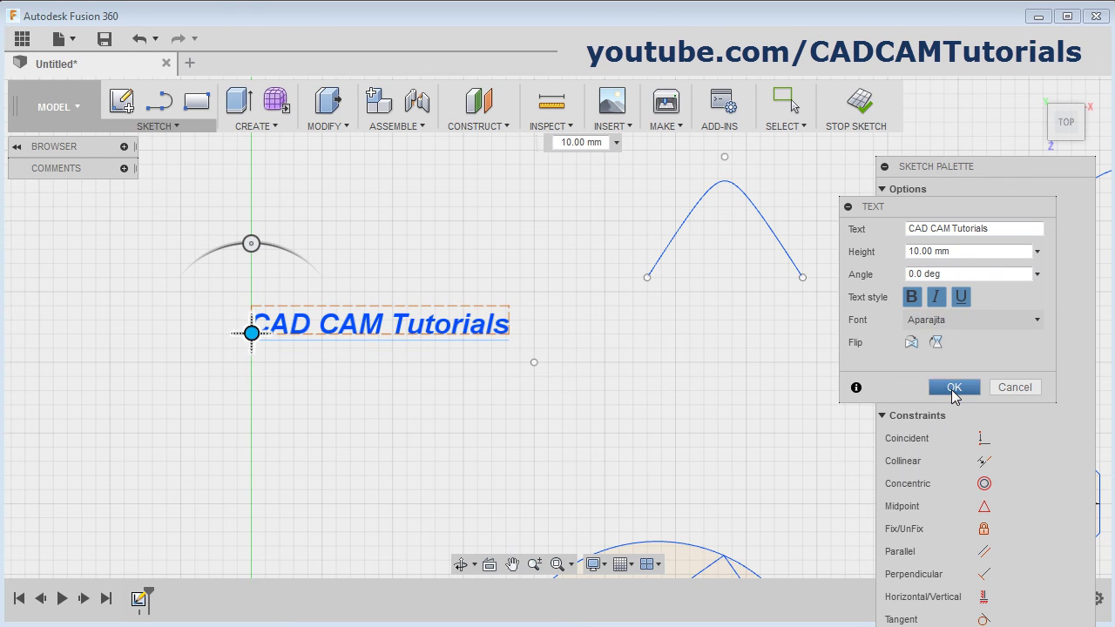
Try the horizontal and vertical flips on the text, reverse both, and finish the text.
click(916, 346)
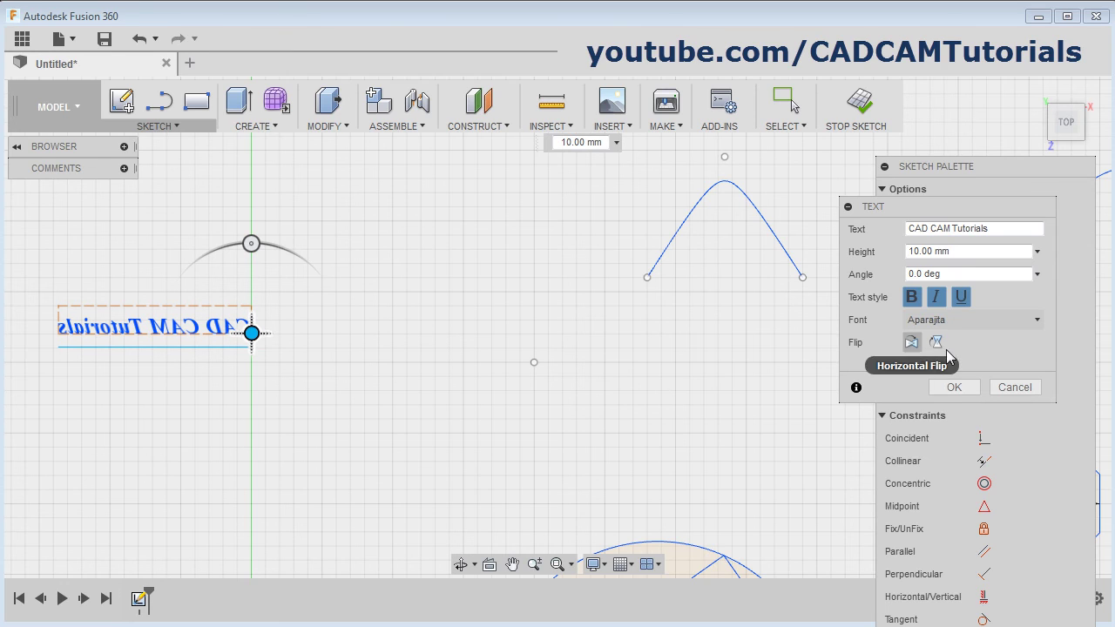
click(936, 343)
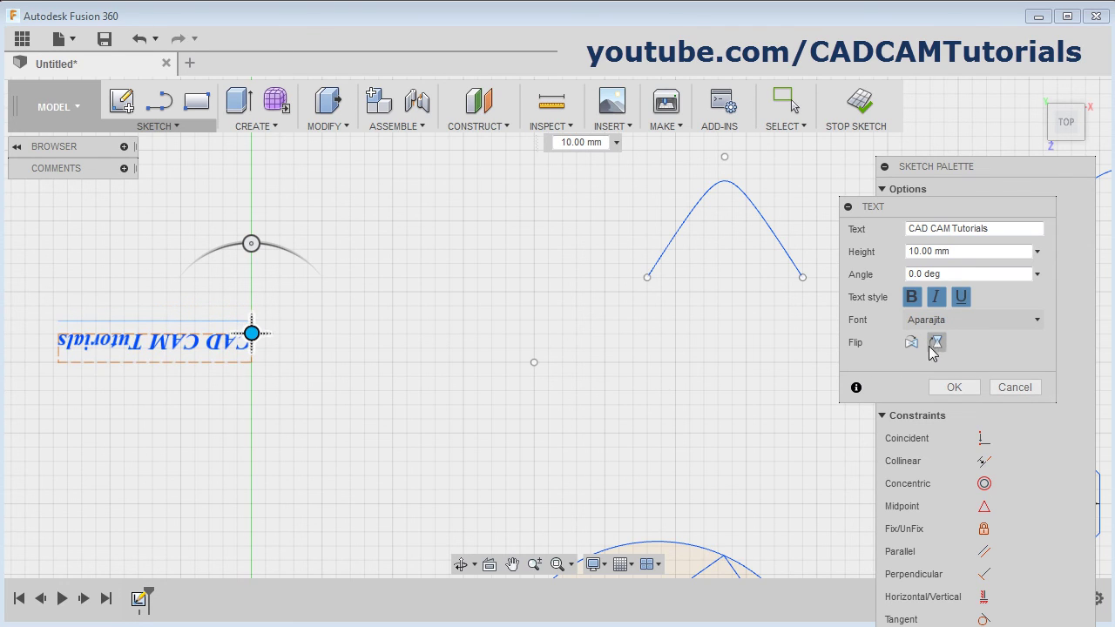
click(933, 344)
click(911, 345)
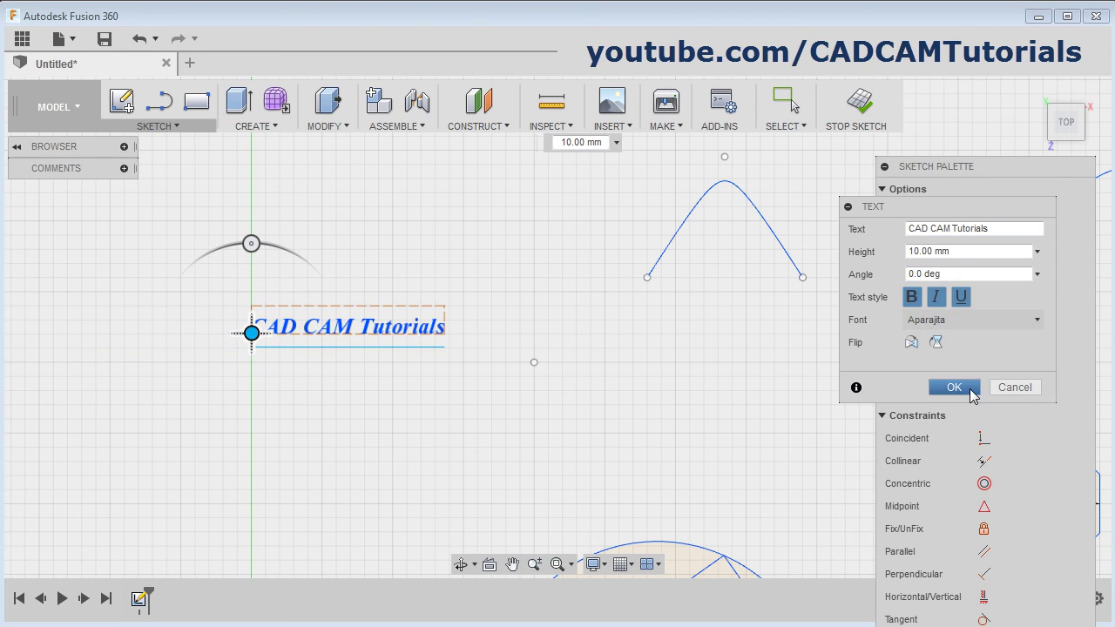
click(953, 387)
click(173, 128)
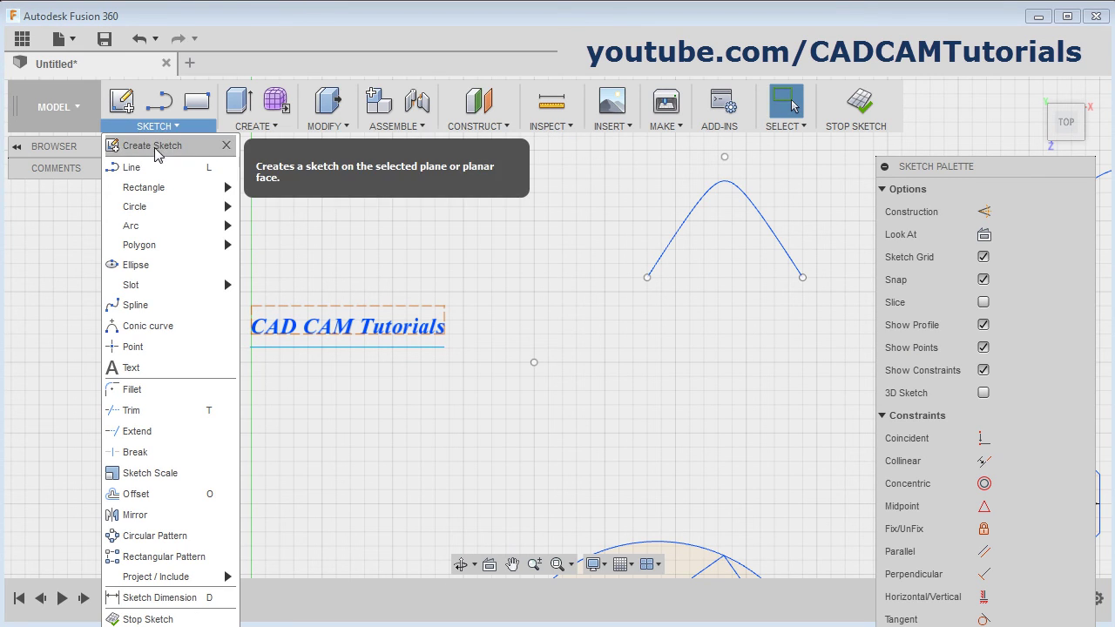